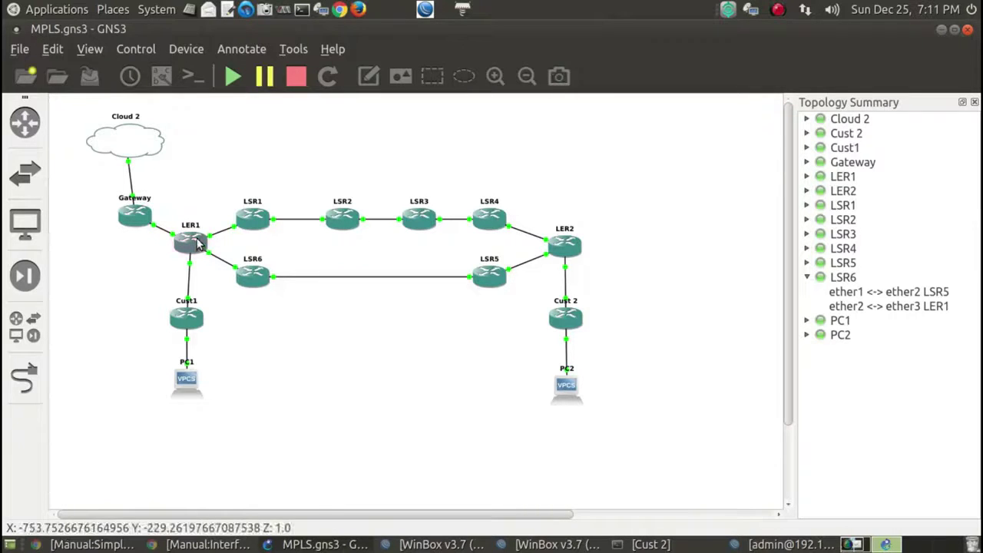
# Switch to the LER1 session in WinBox, maximize it and move the Traffic Eng window up
pyautogui.moveTo(198, 242)
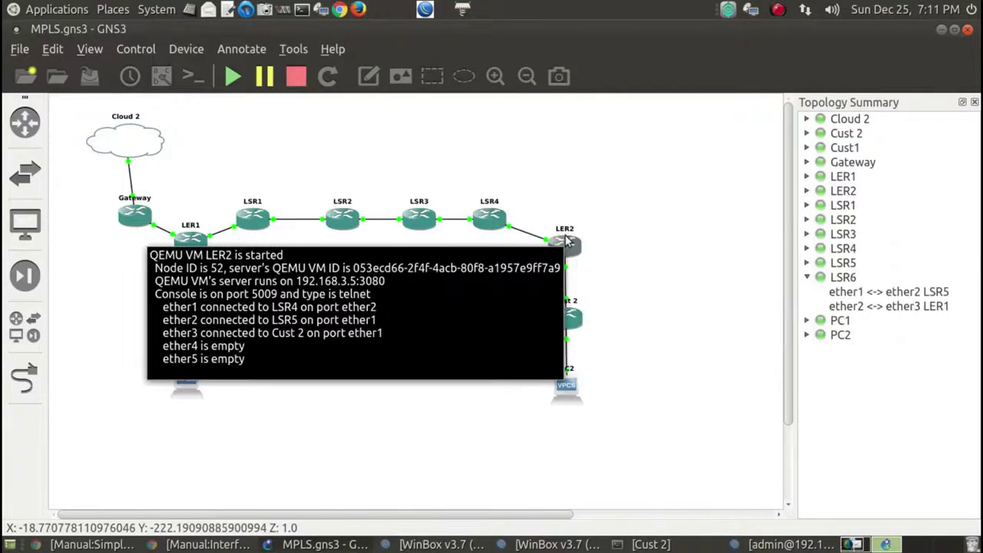
pyautogui.click(754, 545)
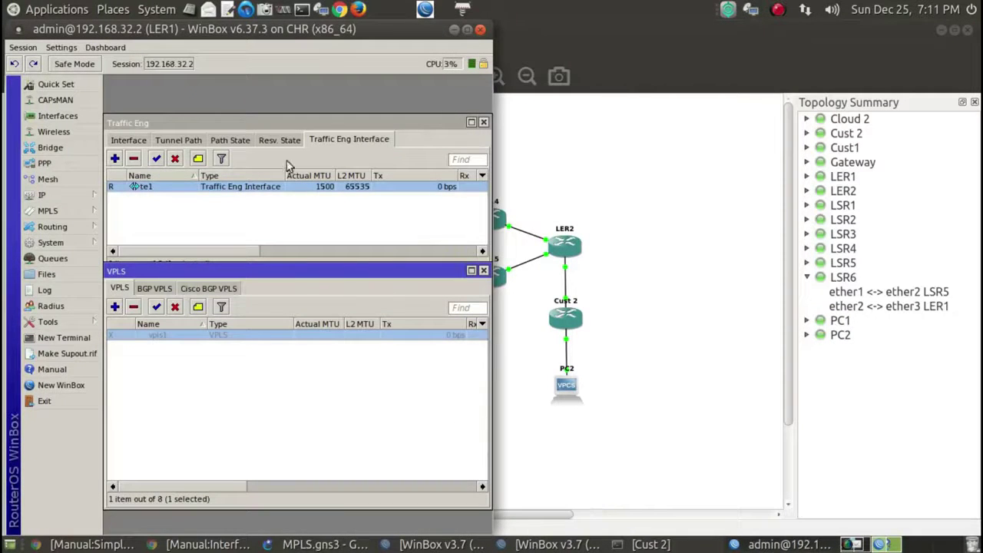
pyautogui.click(467, 29)
pyautogui.moveTo(427, 125); pyautogui.dragTo(431, 90)
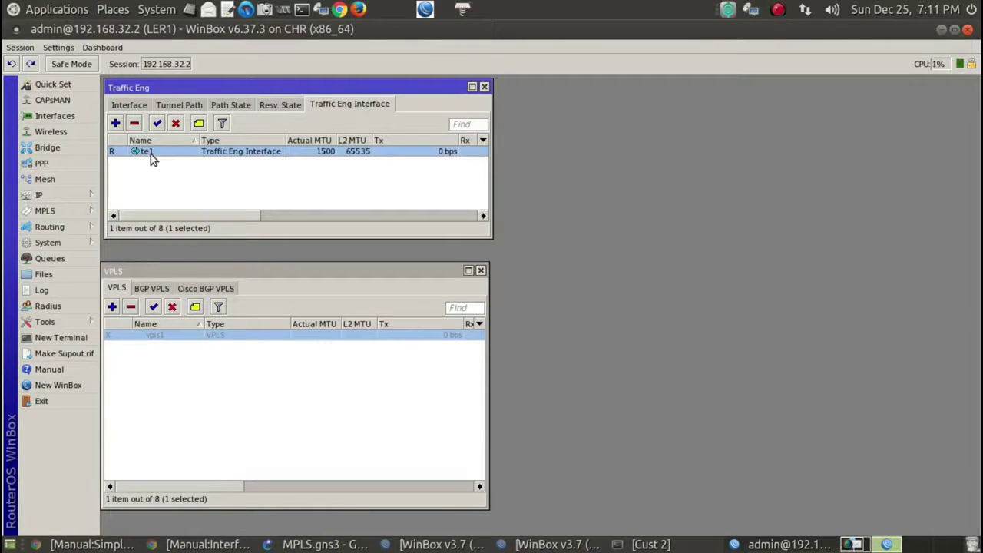
# Open the settings of tunnel path tp1 to examine its hops
pyautogui.click(182, 106)
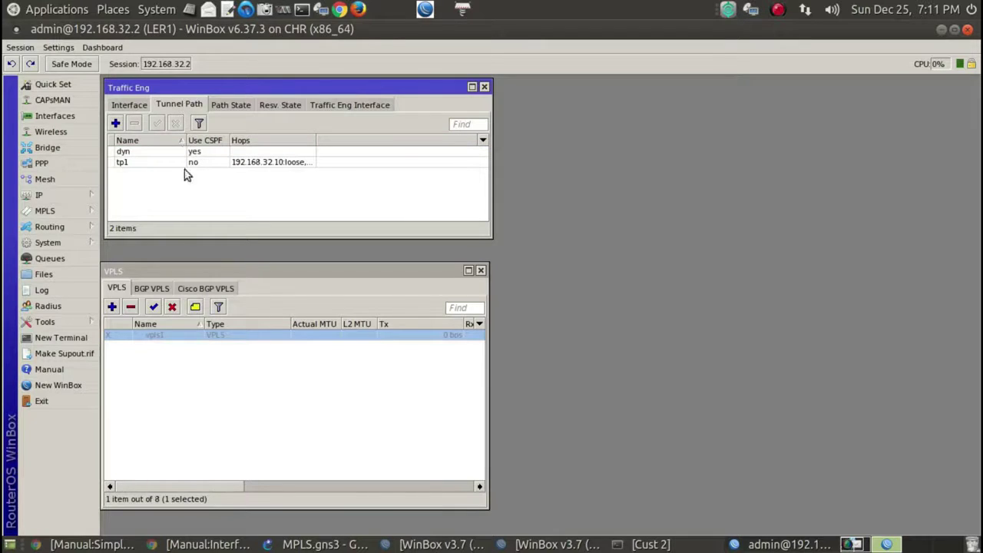
pyautogui.click(147, 152)
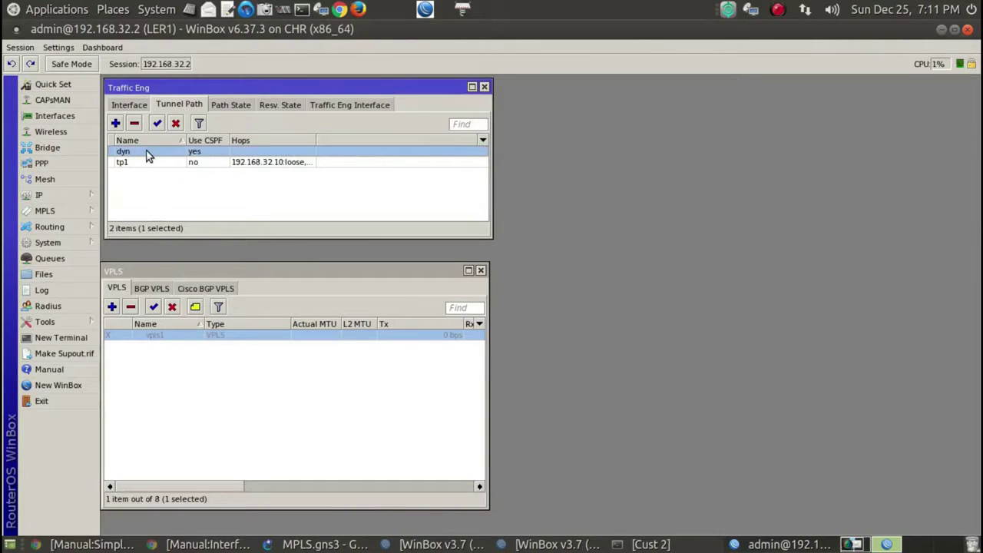
pyautogui.click(147, 163)
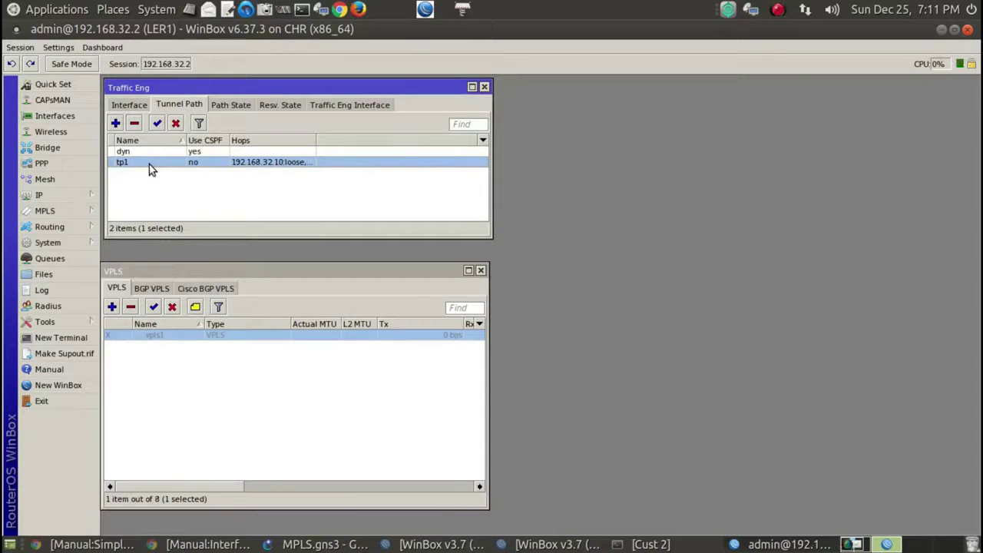
pyautogui.doubleClick(150, 165)
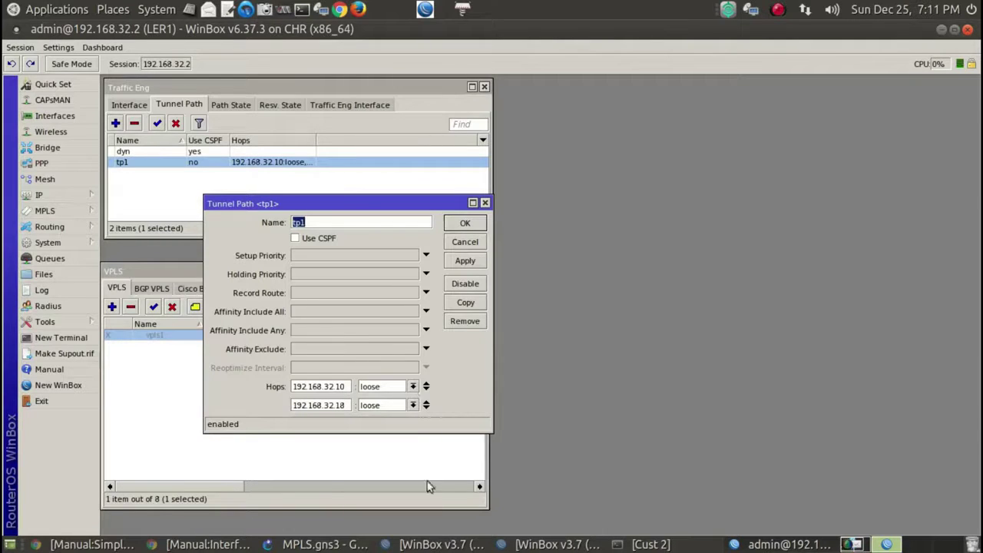
# Trace the tp1 route through the upper LSR routers on the GNS3 topology and return to the LER1 session in WinBox
pyautogui.click(341, 547)
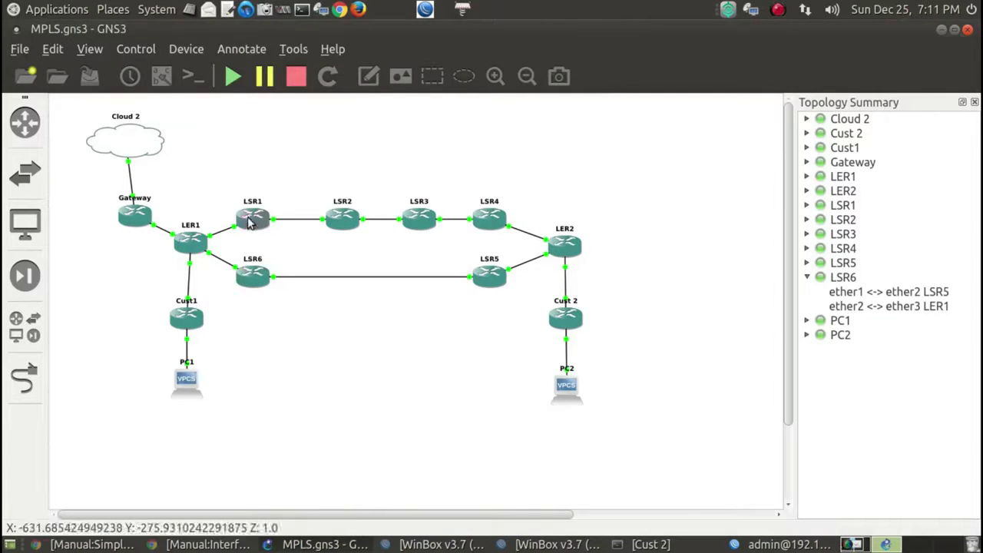
pyautogui.moveTo(491, 221)
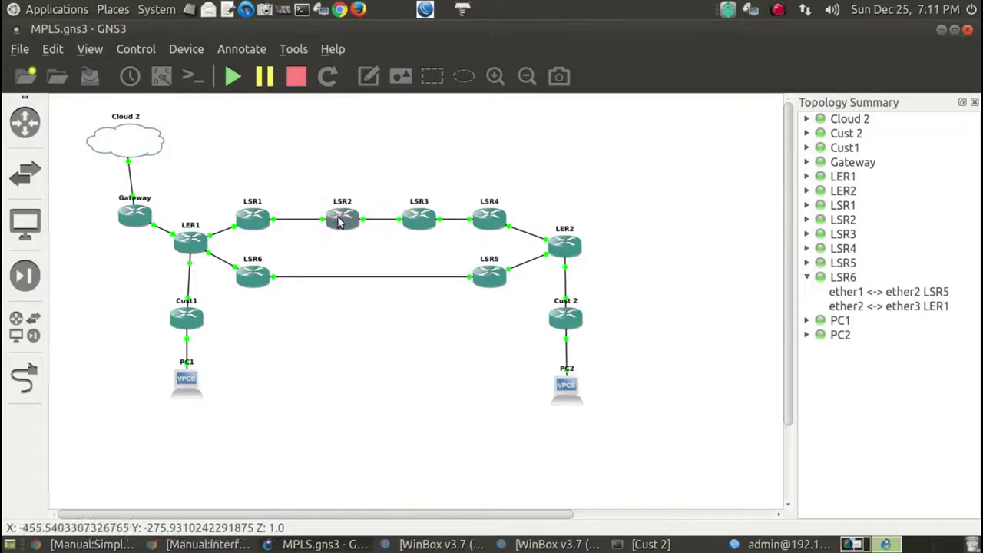
pyautogui.moveTo(341, 222)
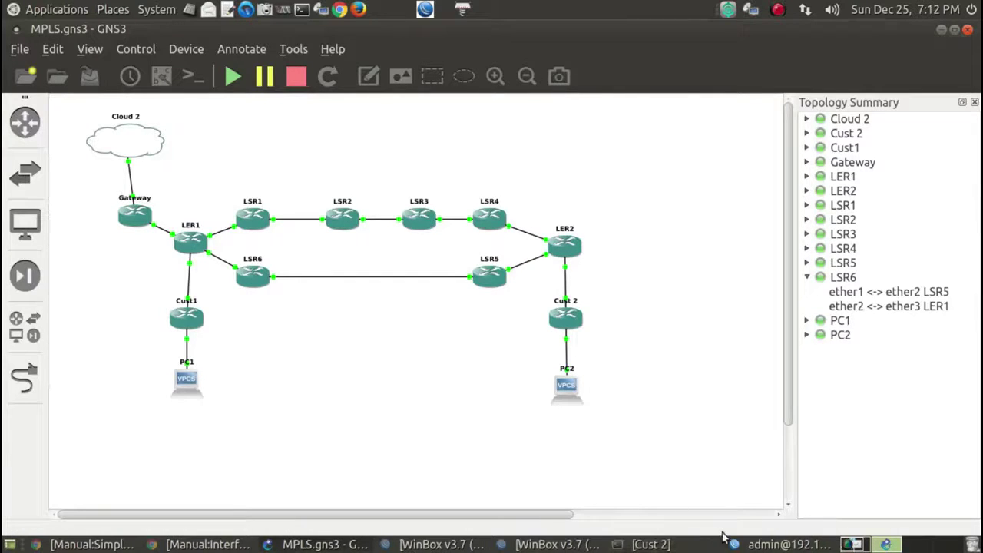
pyautogui.click(784, 544)
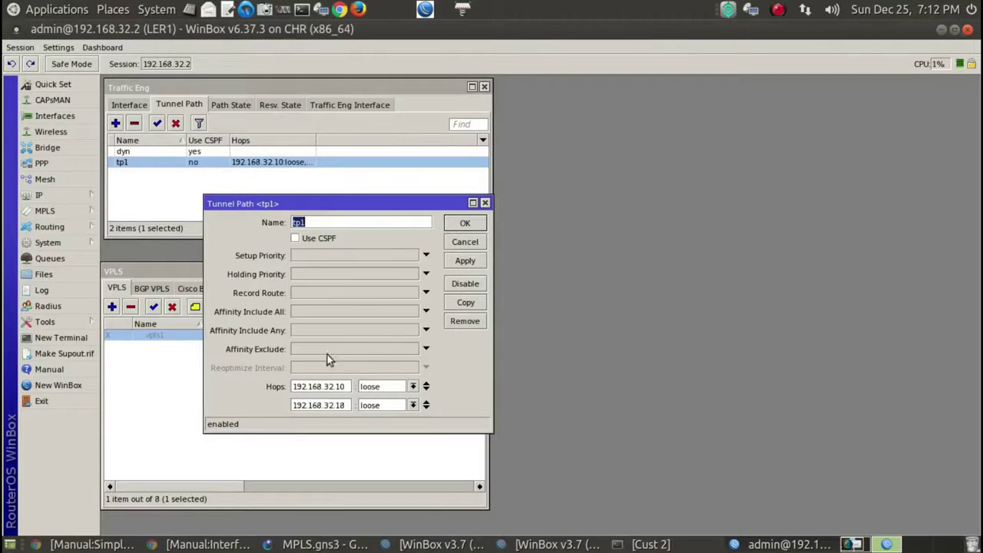
# Close tp1 without changes and inspect the CSPF setting of the dyn tunnel path
pyautogui.click(460, 244)
pyautogui.doubleClick(188, 149)
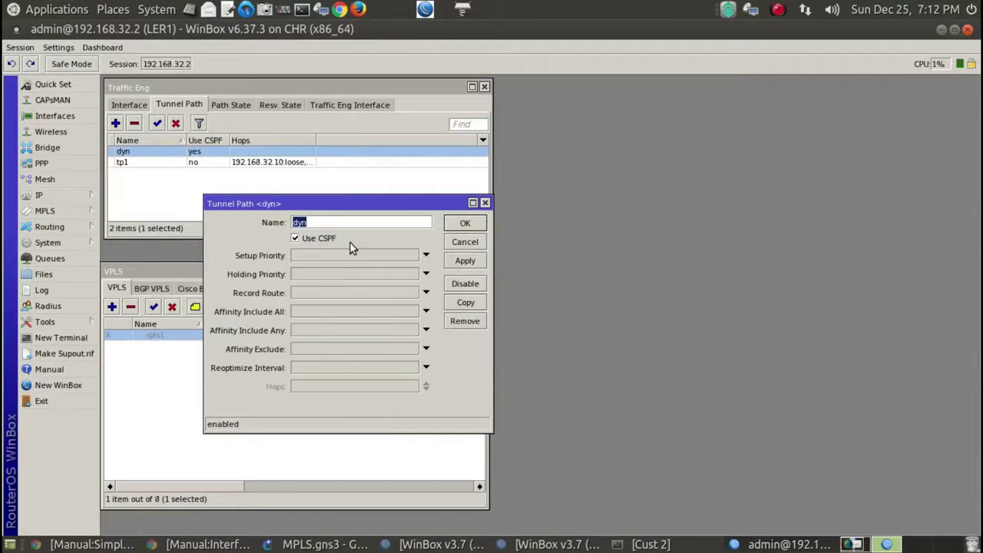
pyautogui.click(465, 244)
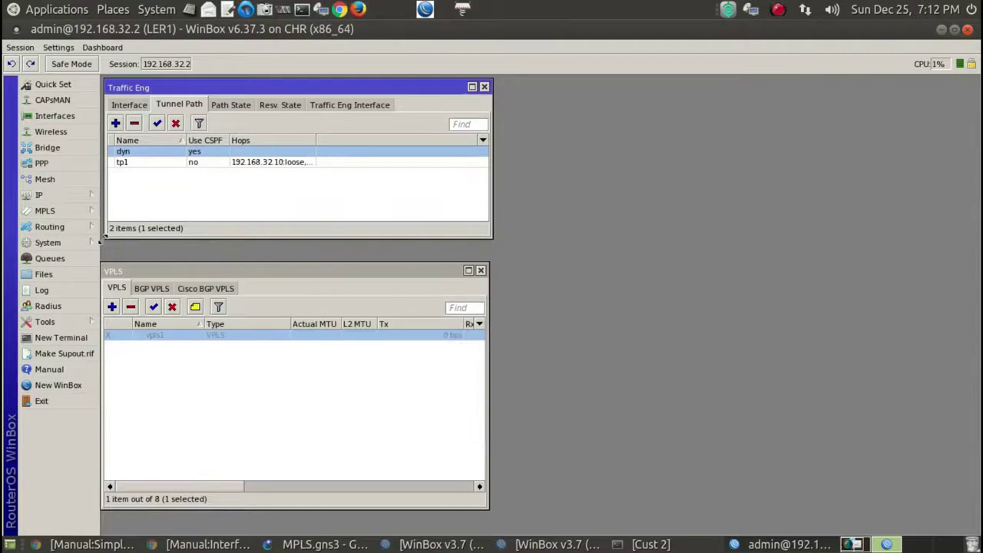
# Review the default OSPF instance's general and MPLS settings and the OSPF interface list, leaving everything unchanged
pyautogui.click(81, 226)
pyautogui.click(117, 292)
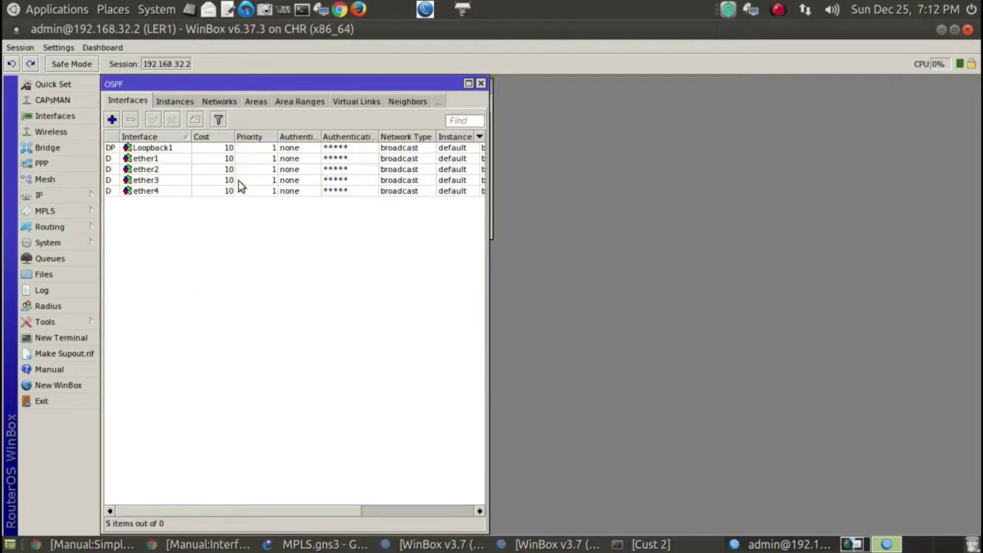
pyautogui.click(175, 102)
pyautogui.doubleClick(208, 146)
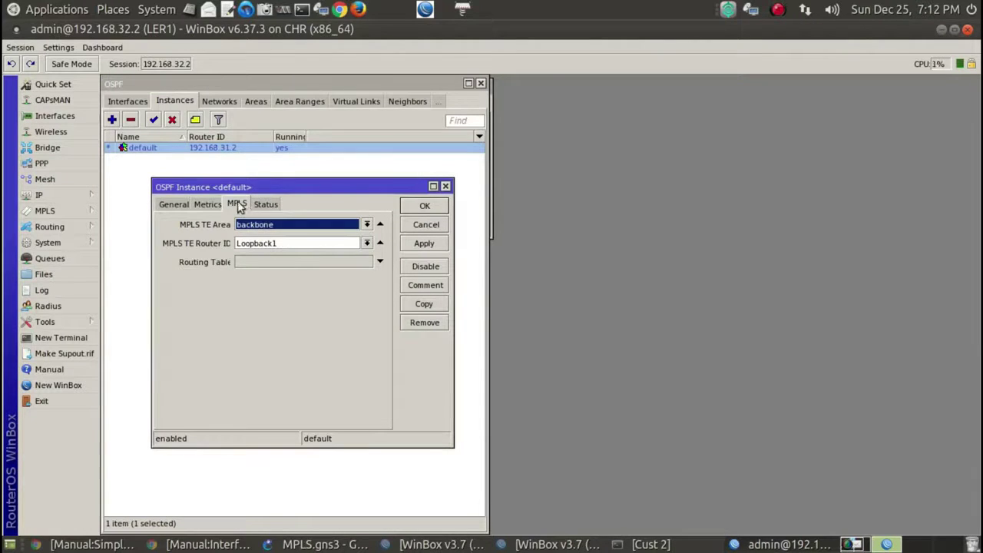
pyautogui.click(173, 204)
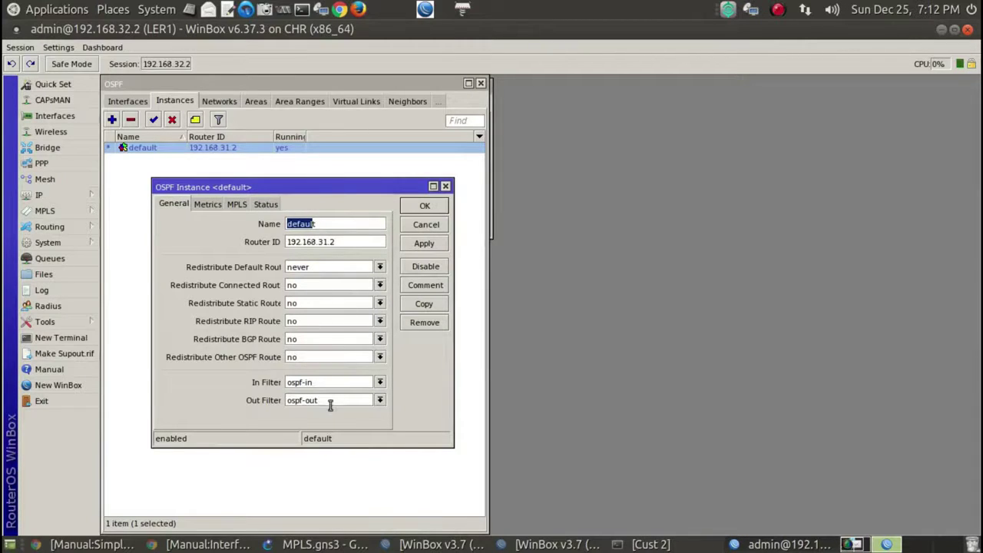
pyautogui.click(238, 205)
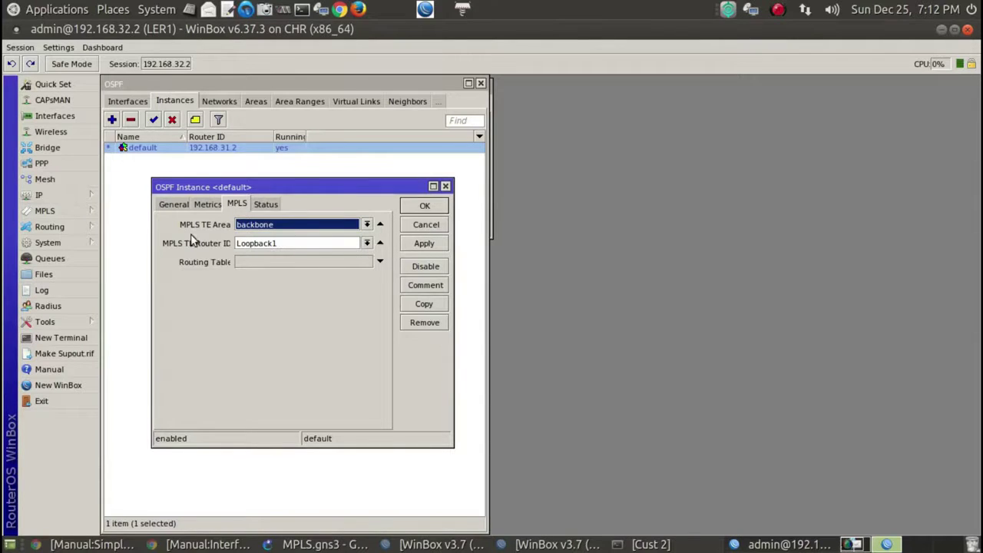
pyautogui.click(427, 225)
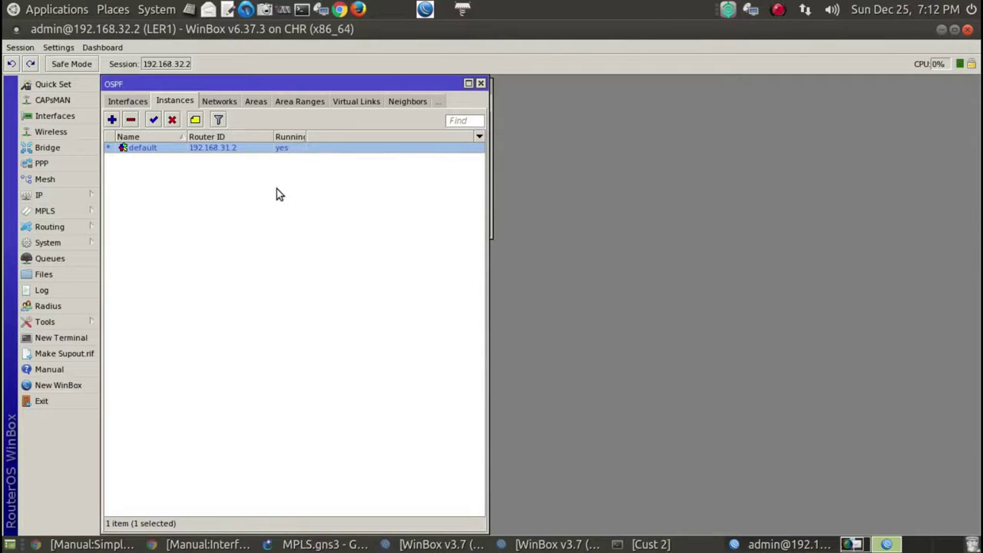
pyautogui.click(128, 104)
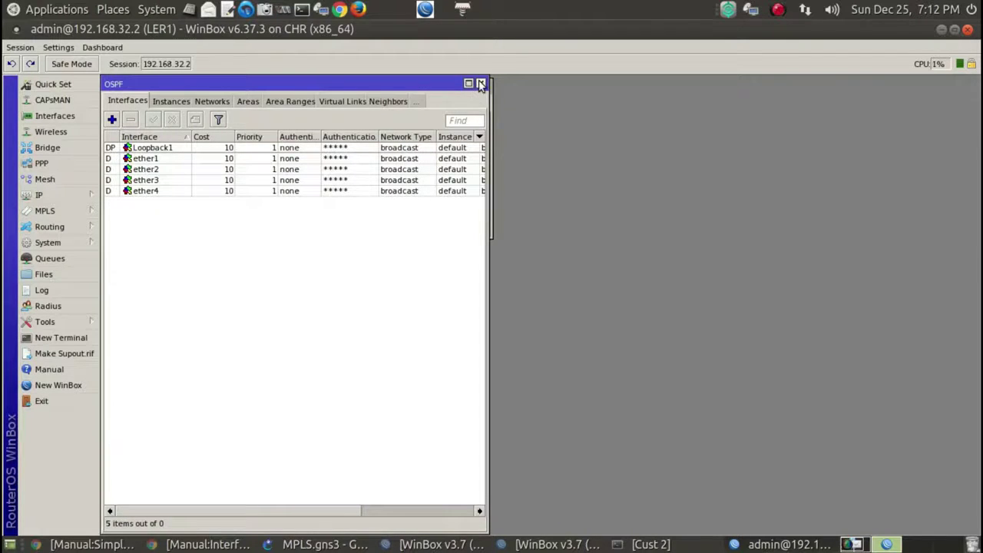
pyautogui.click(481, 84)
# Examine the traffic engineering interface list and the path status and general settings of te1
pyautogui.click(129, 105)
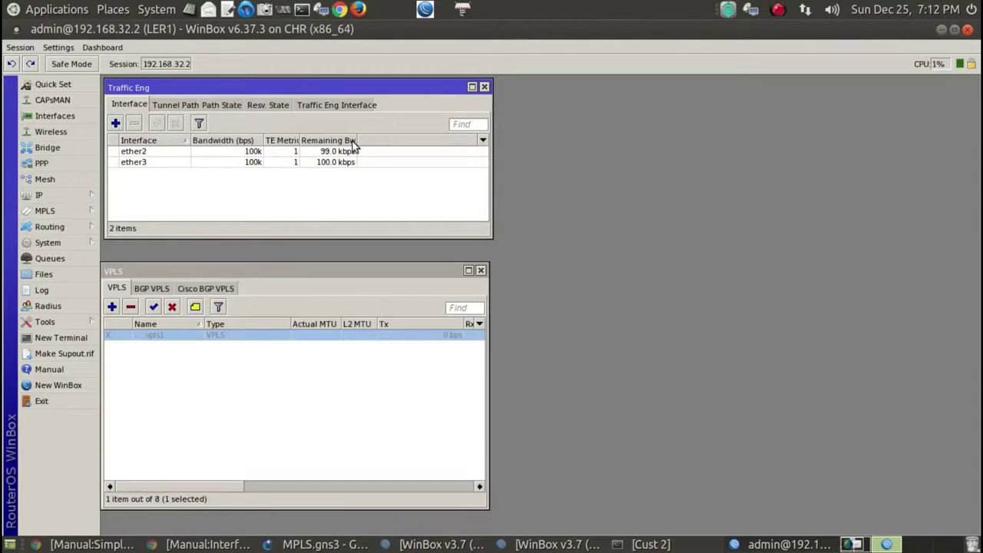
pyautogui.click(343, 107)
pyautogui.doubleClick(253, 151)
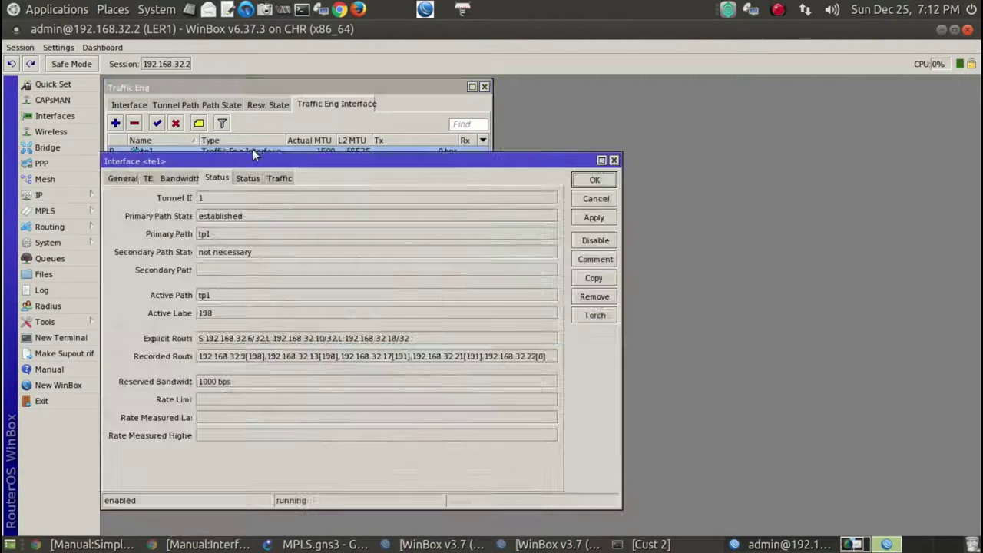
pyautogui.click(120, 179)
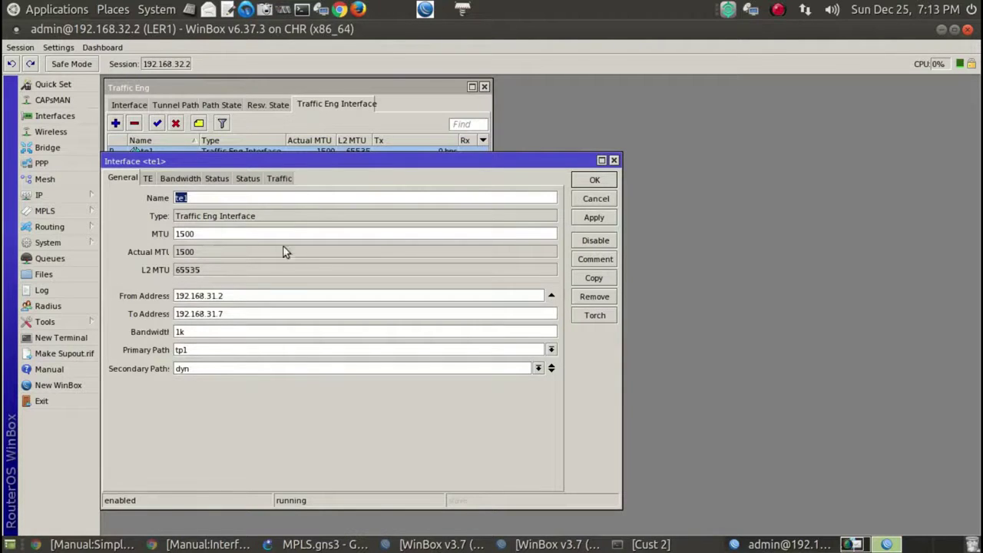
pyautogui.click(587, 199)
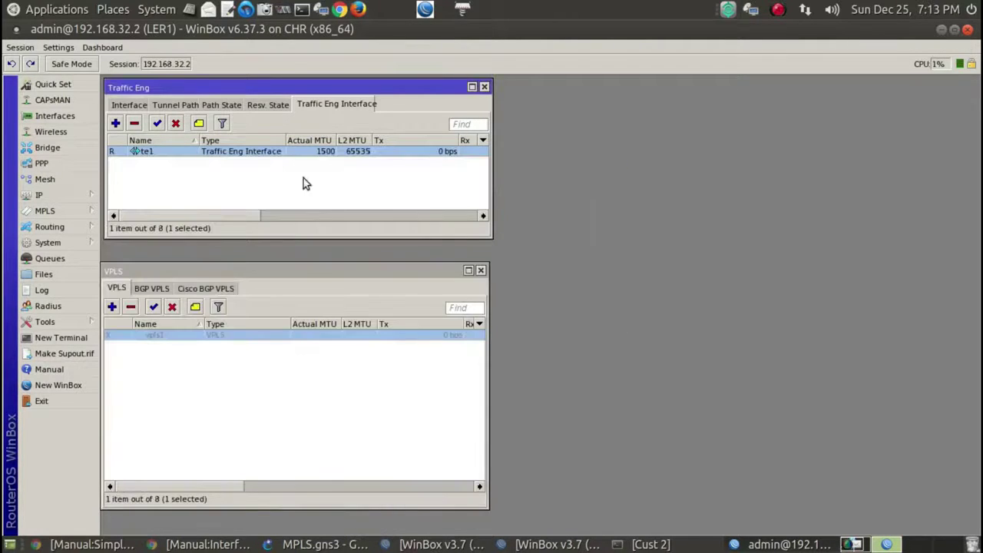
# Widen the Traffic Eng window and its remaining bandwidth column to compare ether2 with ether3
pyautogui.click(131, 105)
pyautogui.click(160, 155)
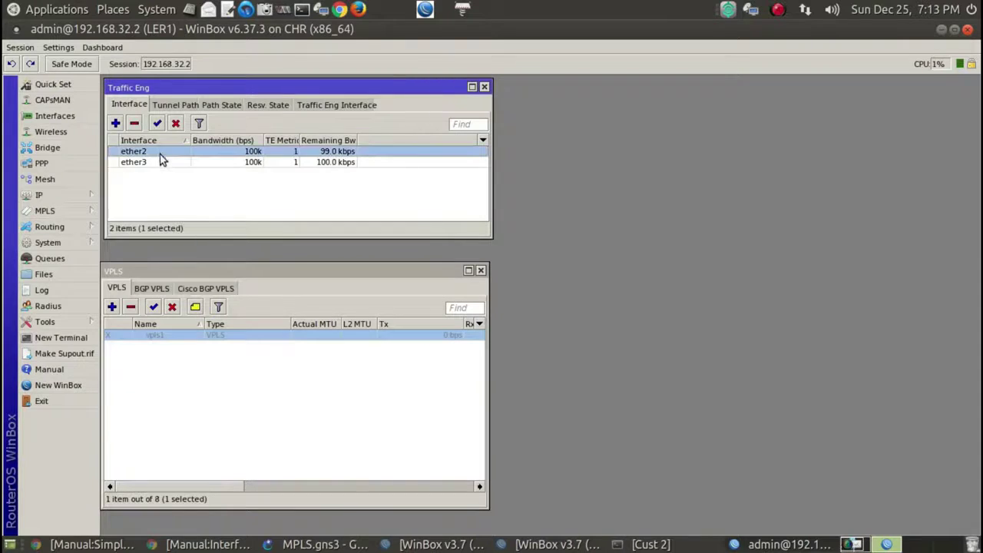
pyautogui.click(161, 162)
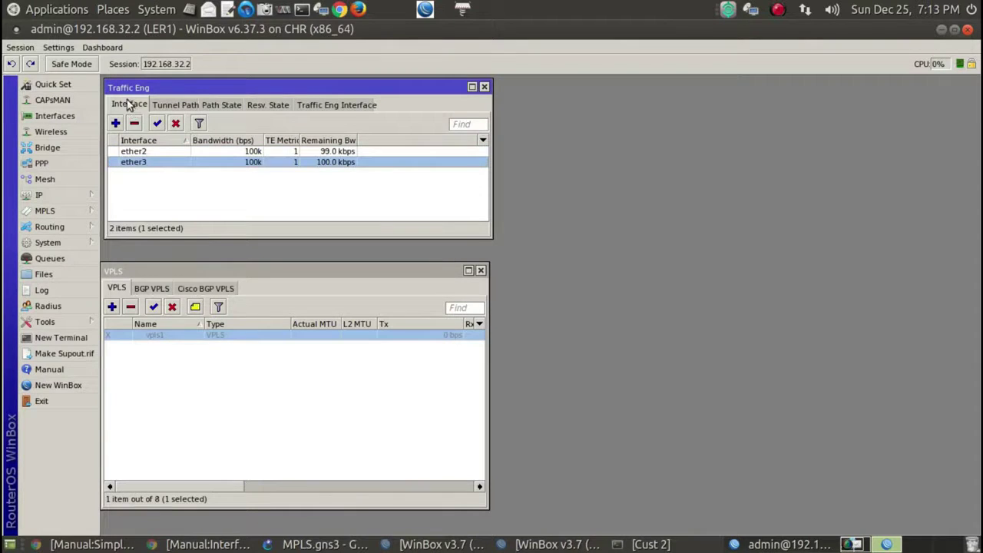
pyautogui.click(144, 153)
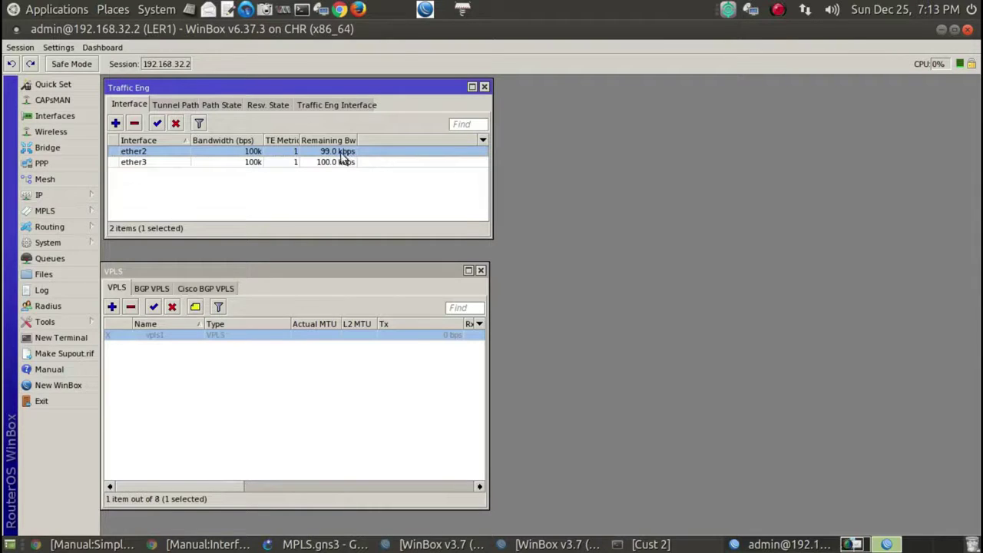
pyautogui.moveTo(491, 179); pyautogui.dragTo(638, 165)
pyautogui.moveTo(358, 141); pyautogui.dragTo(395, 145)
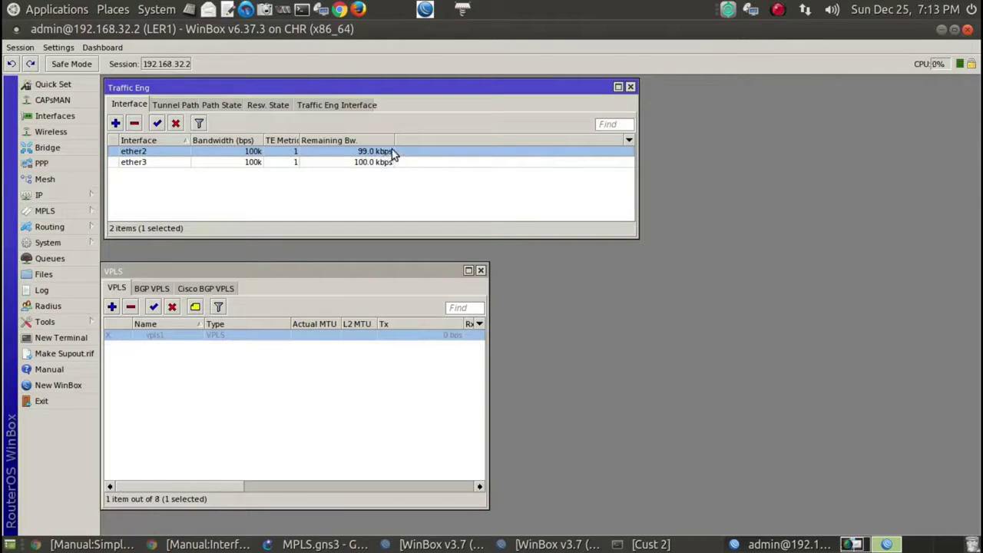
# Recheck the tunnel paths and the path status of te1 against the interfaces' remaining bandwidth
pyautogui.click(355, 106)
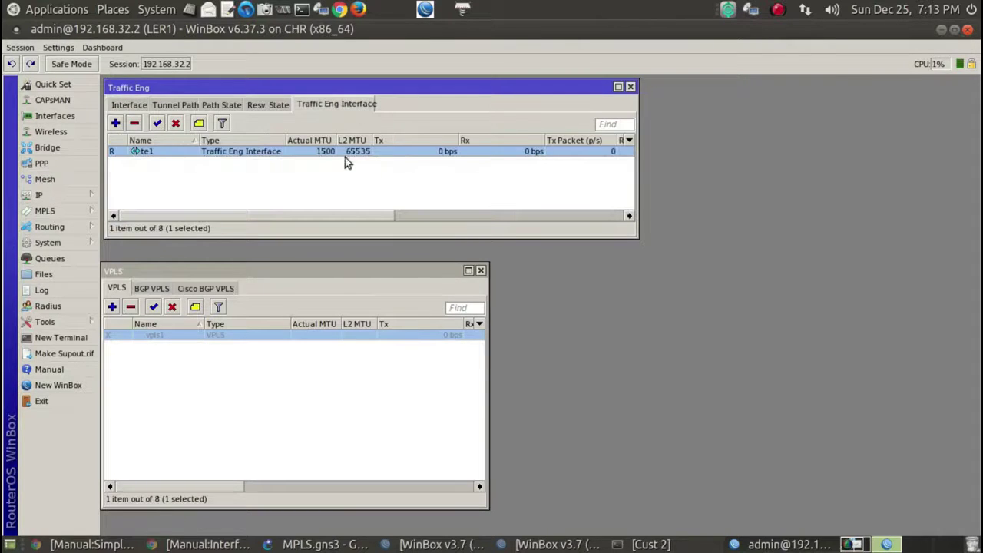
pyautogui.click(134, 107)
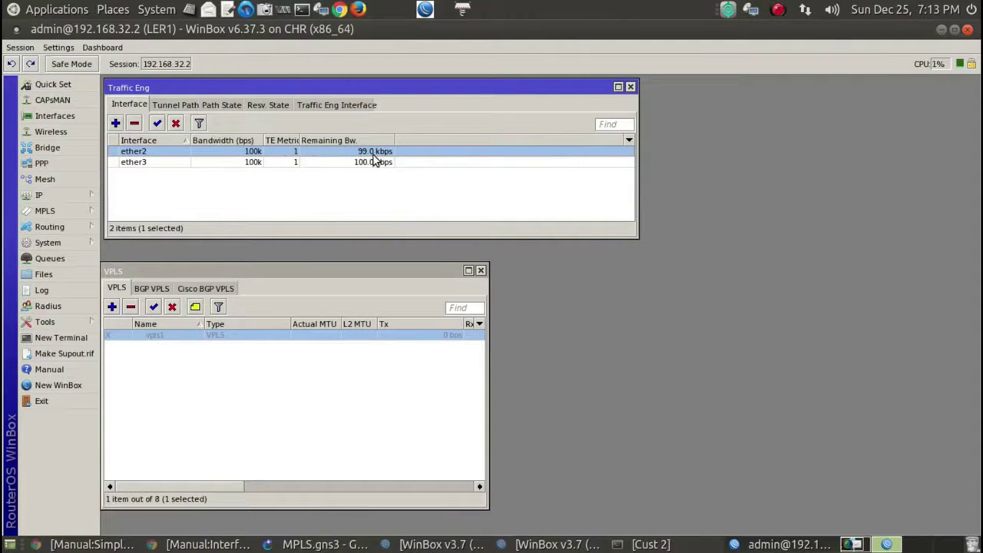
pyautogui.click(183, 106)
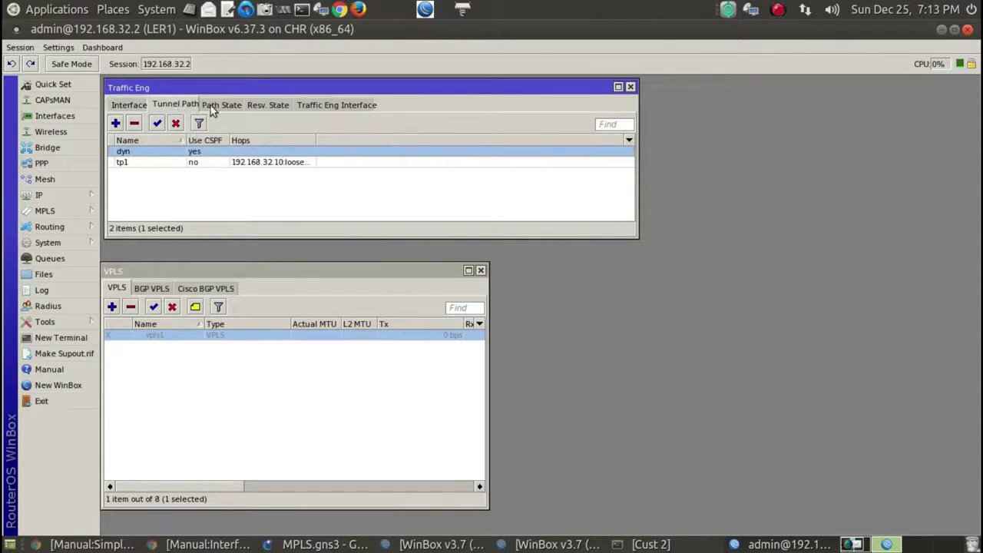
pyautogui.click(323, 105)
pyautogui.doubleClick(269, 151)
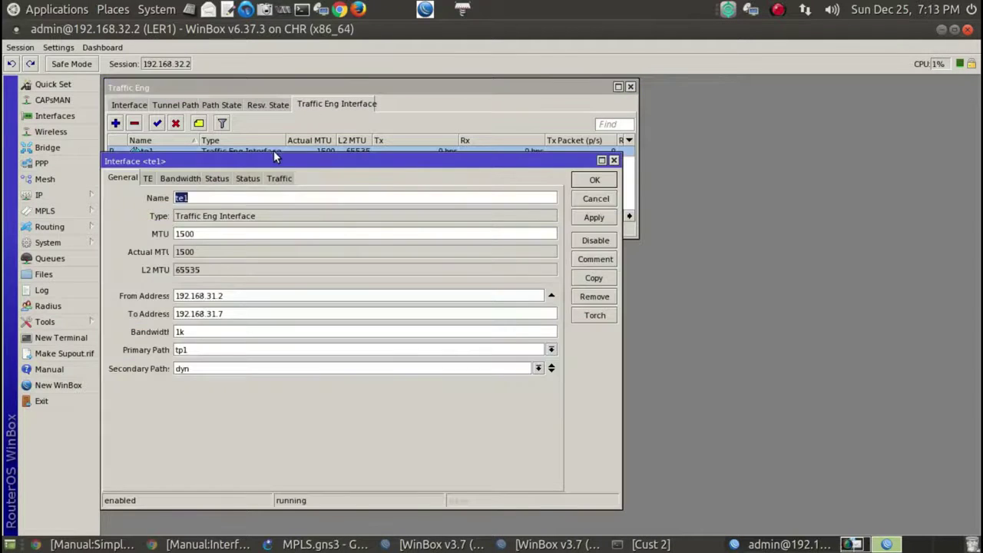
pyautogui.click(217, 178)
pyautogui.click(593, 198)
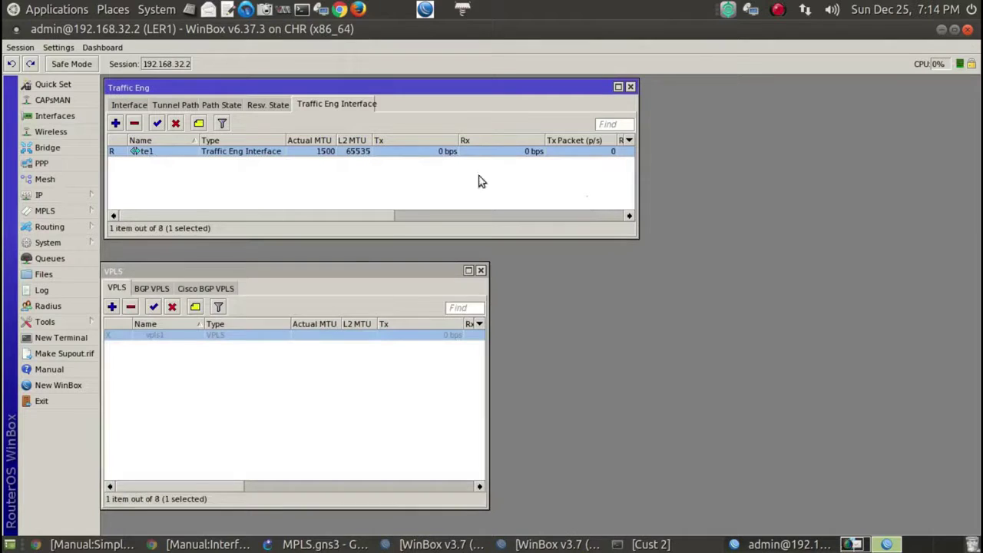
# Display the traffic engineering interface list and position the VPLS window directly beneath the Traffic Eng window
pyautogui.click(136, 106)
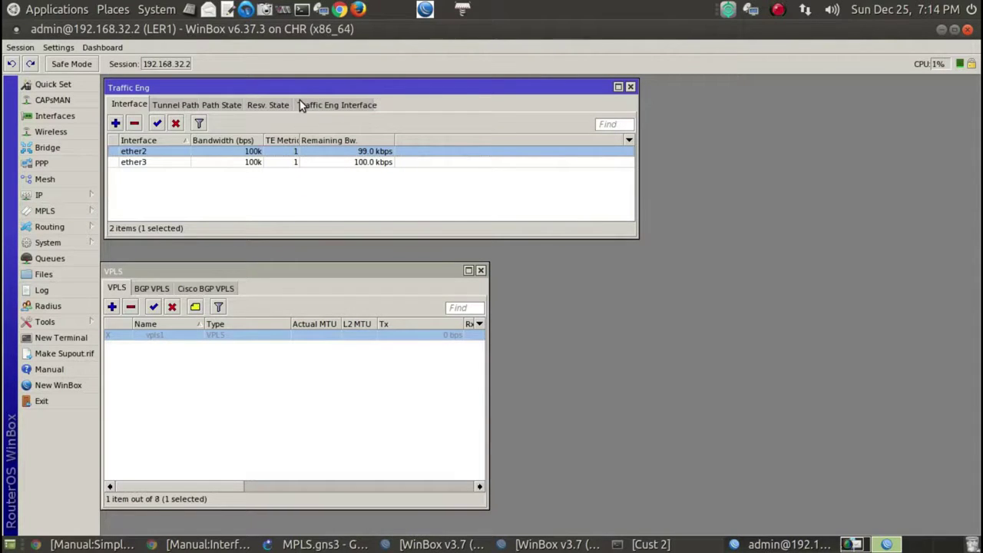
pyautogui.moveTo(292, 88); pyautogui.dragTo(294, 94)
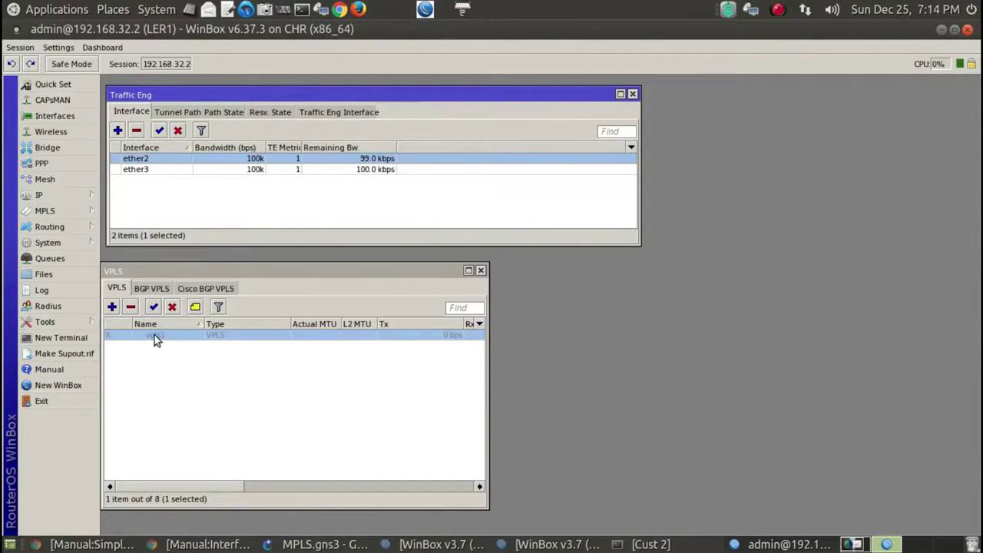
pyautogui.moveTo(223, 272)
pyautogui.mouseDown()
pyautogui.moveTo(242, 266)
pyautogui.moveTo(232, 259)
pyautogui.mouseUp()
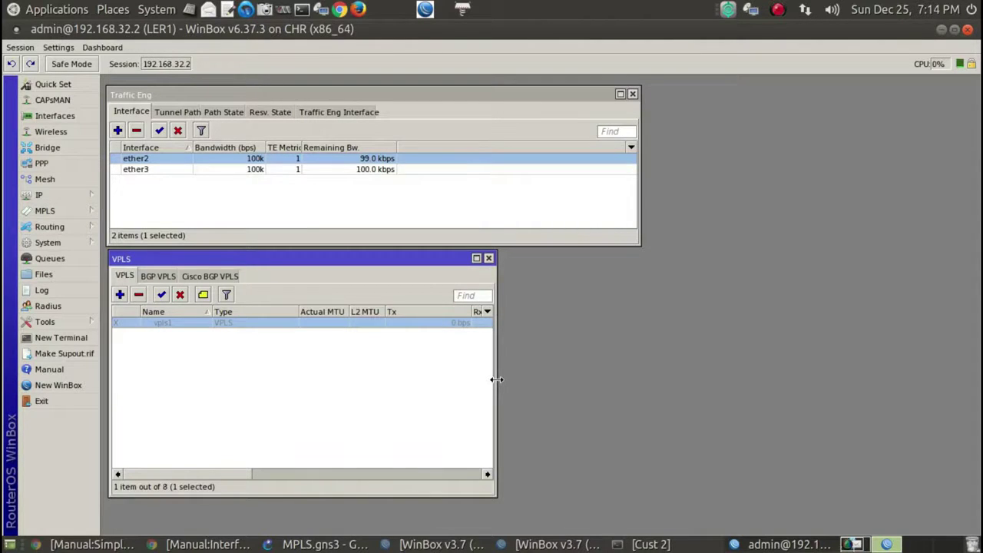
# Widen the VPLS window to show more traffic columns, and view LER2's position in the GNS3 topology
pyautogui.moveTo(497, 380); pyautogui.dragTo(644, 372)
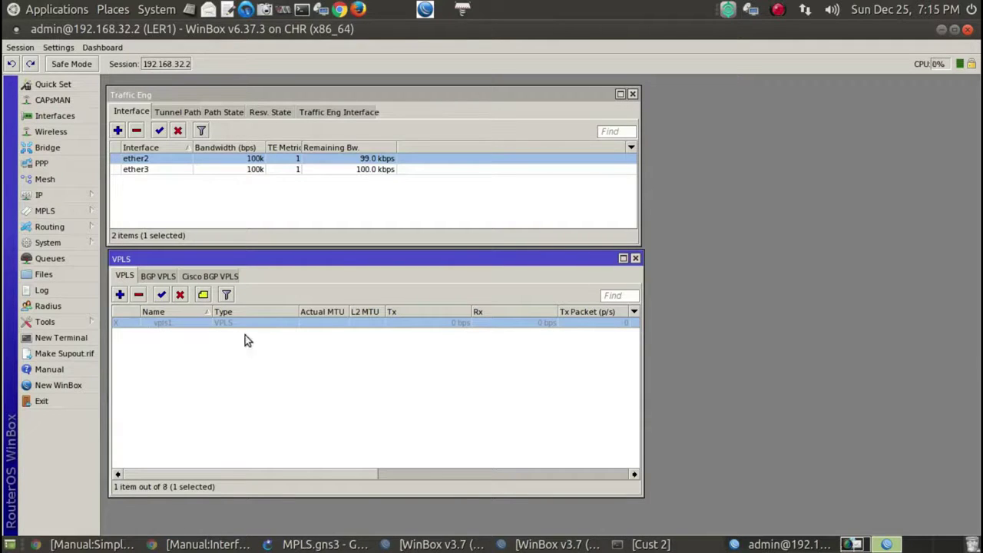
pyautogui.click(306, 547)
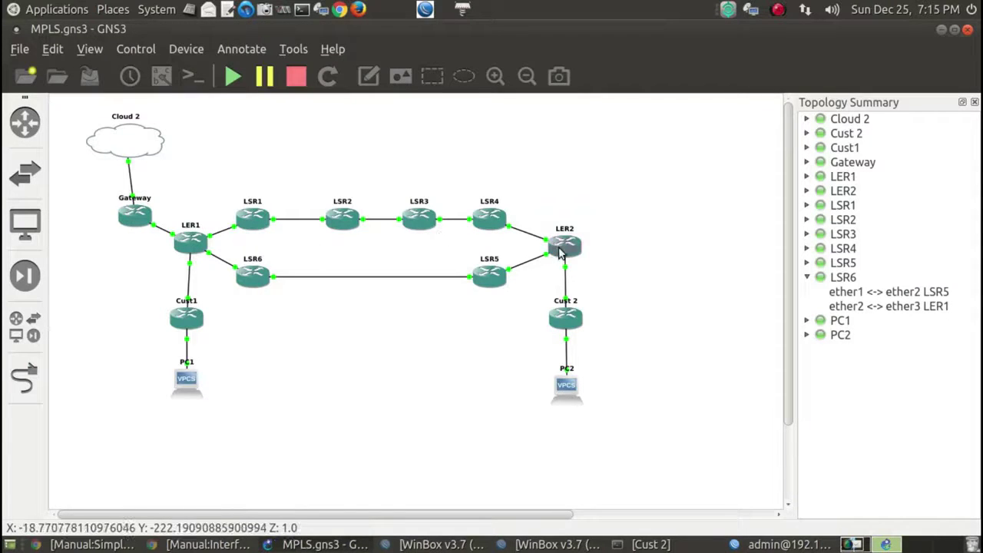
pyautogui.moveTo(561, 253)
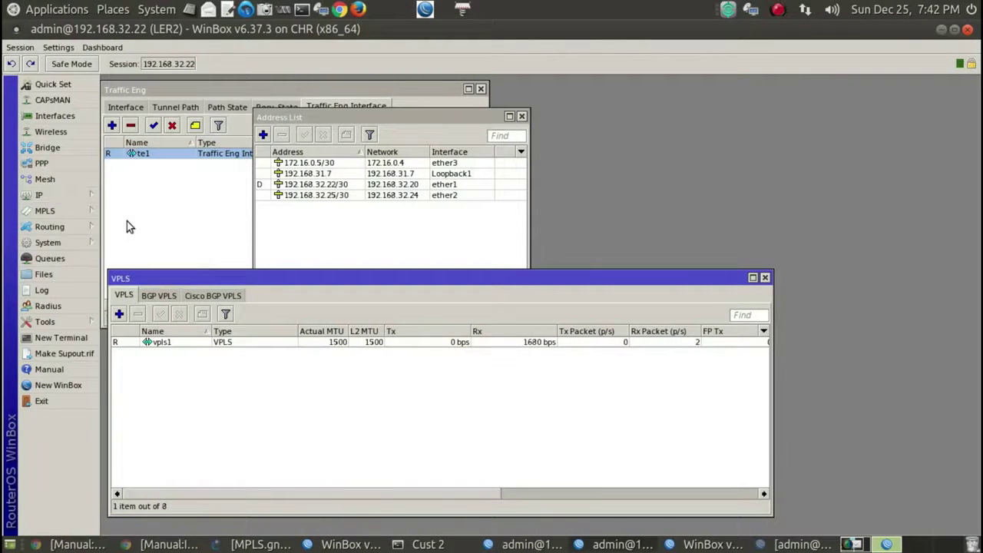
# Create a new bridge interface named Cust2 on LER2
pyautogui.click(77, 147)
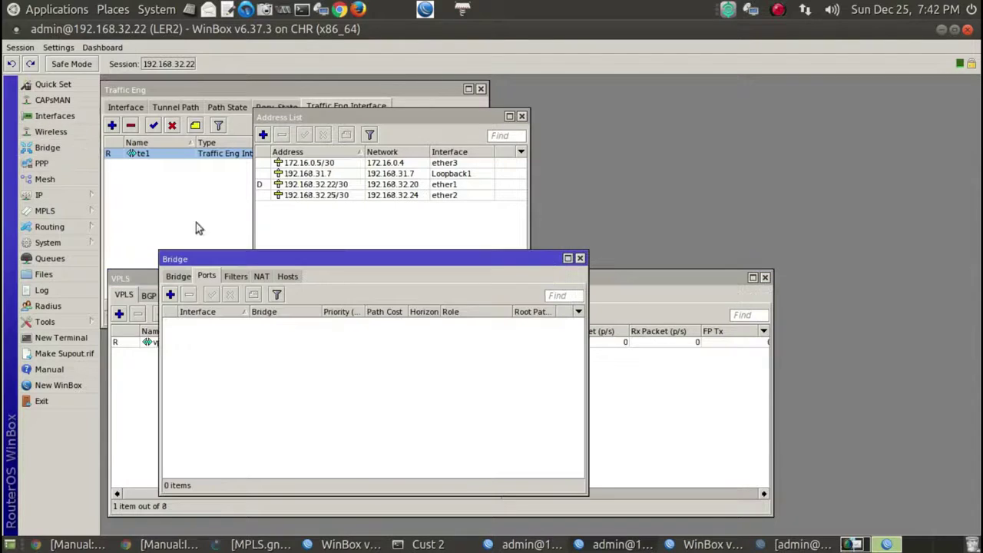
pyautogui.click(177, 276)
pyautogui.click(170, 295)
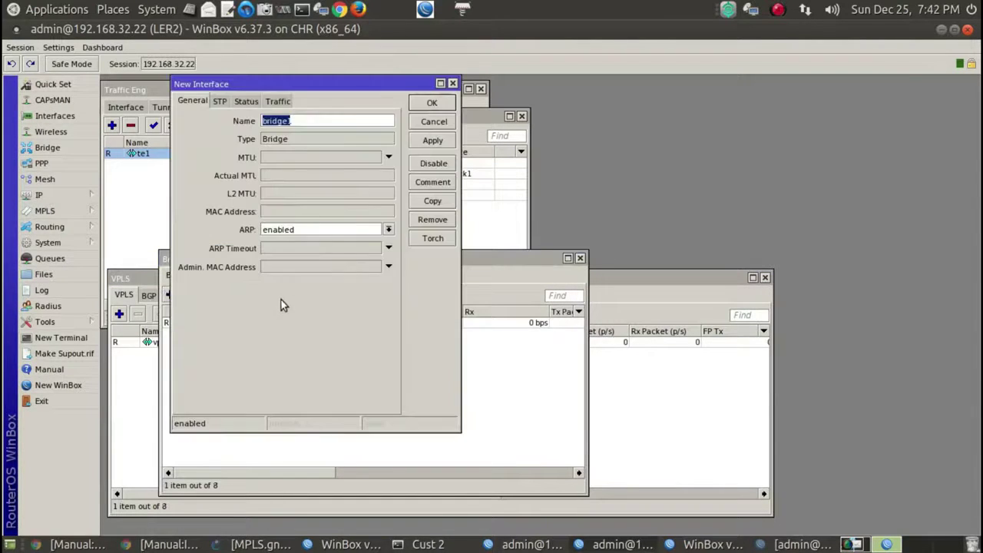
pyautogui.write('Cust2')
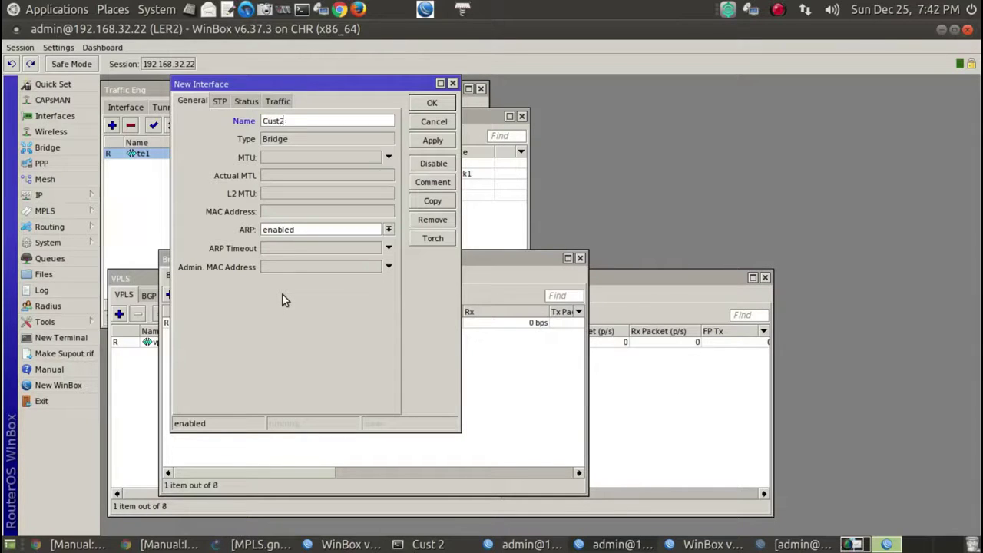
pyautogui.click(421, 144)
pyautogui.click(430, 103)
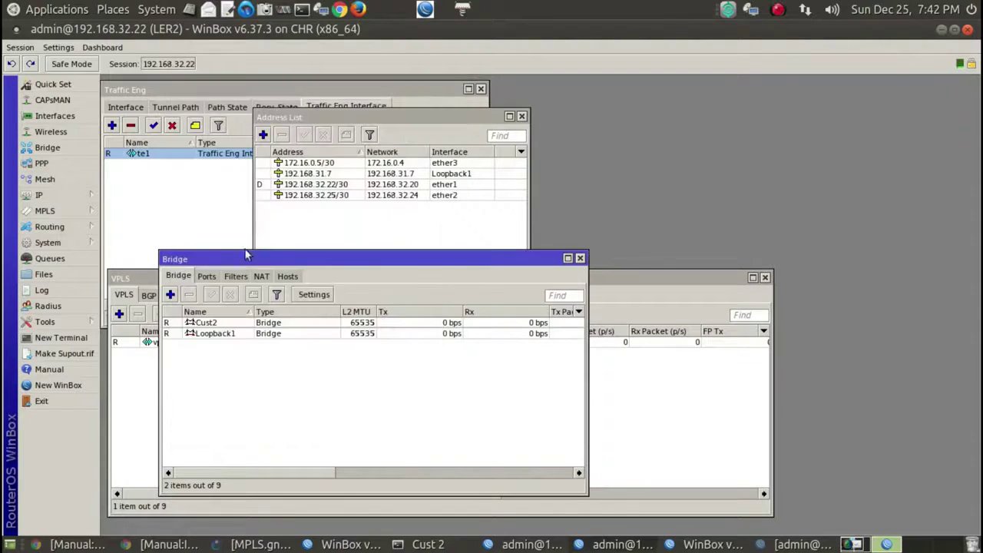
# Add vpls1 as a port of the Cust2 bridge on LER2
pyautogui.click(206, 277)
pyautogui.click(171, 294)
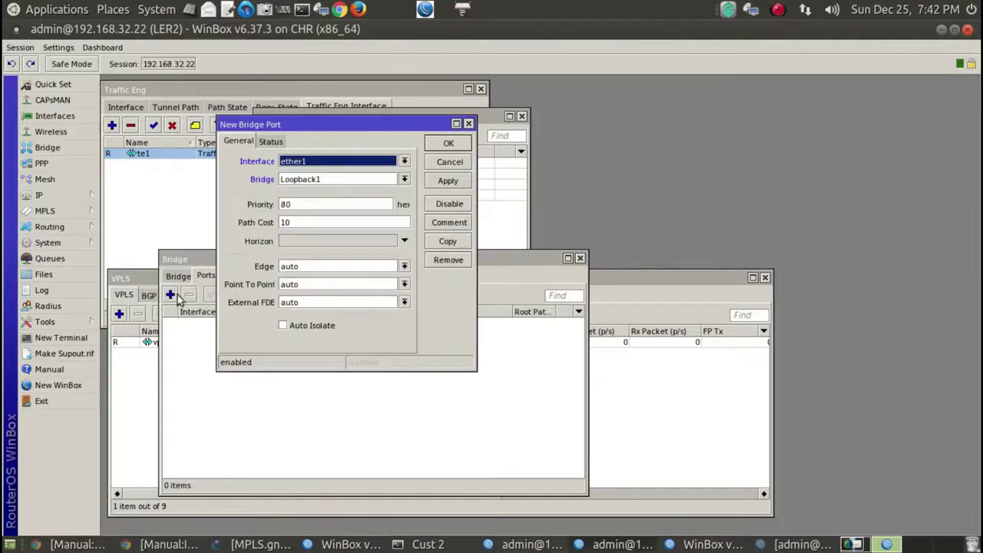
pyautogui.click(402, 161)
pyautogui.click(390, 222)
pyautogui.click(404, 179)
pyautogui.click(399, 197)
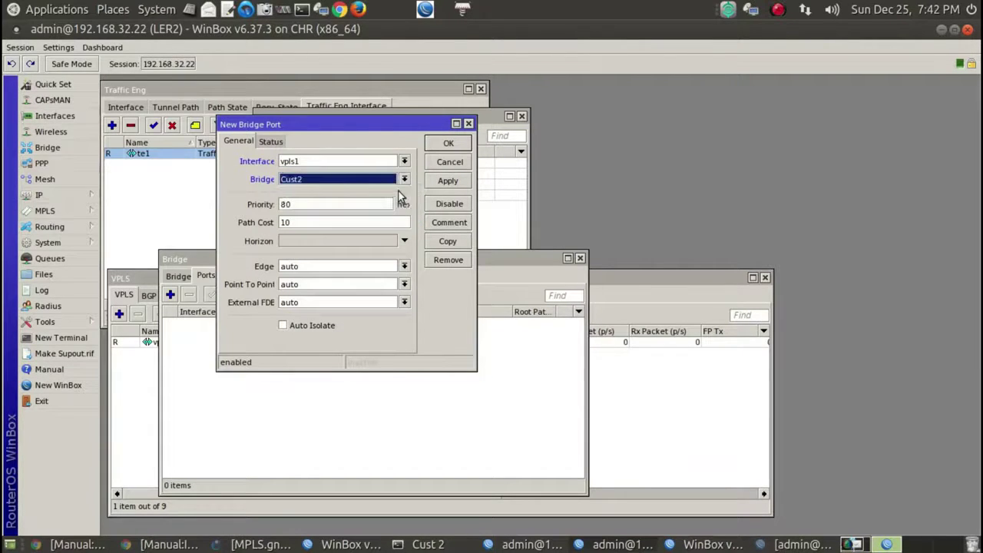
pyautogui.click(452, 182)
pyautogui.click(450, 146)
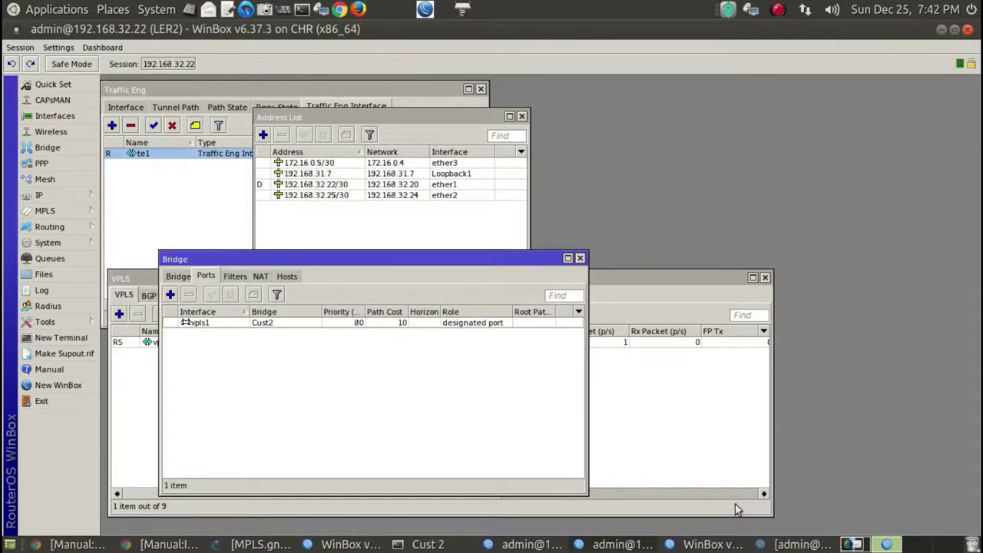
# Check in the GNS3 topology which LER2 port connects to Cust 2, and return to the LER2 WinBox session
pyautogui.click(256, 544)
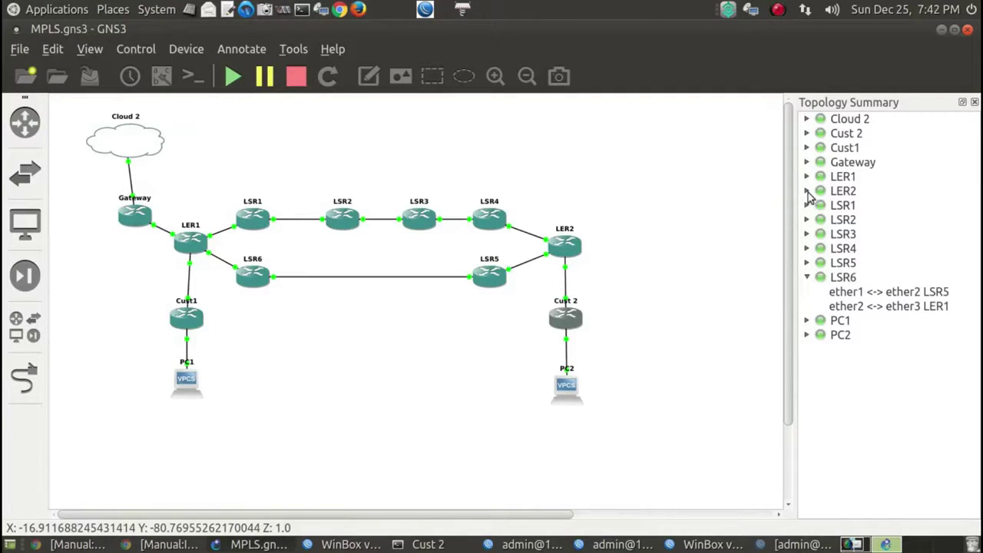
pyautogui.click(809, 134)
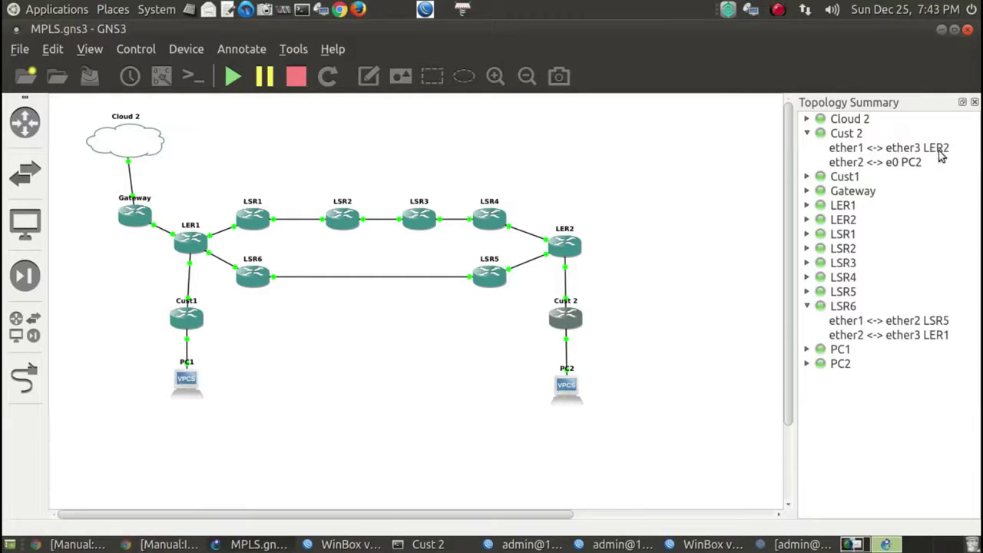
pyautogui.click(780, 544)
pyautogui.click(779, 545)
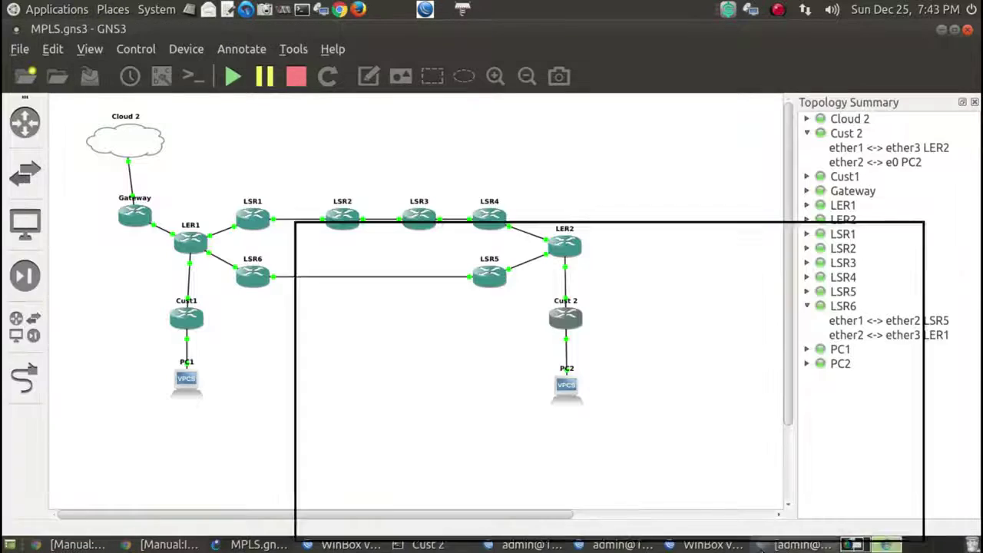
pyautogui.click(627, 545)
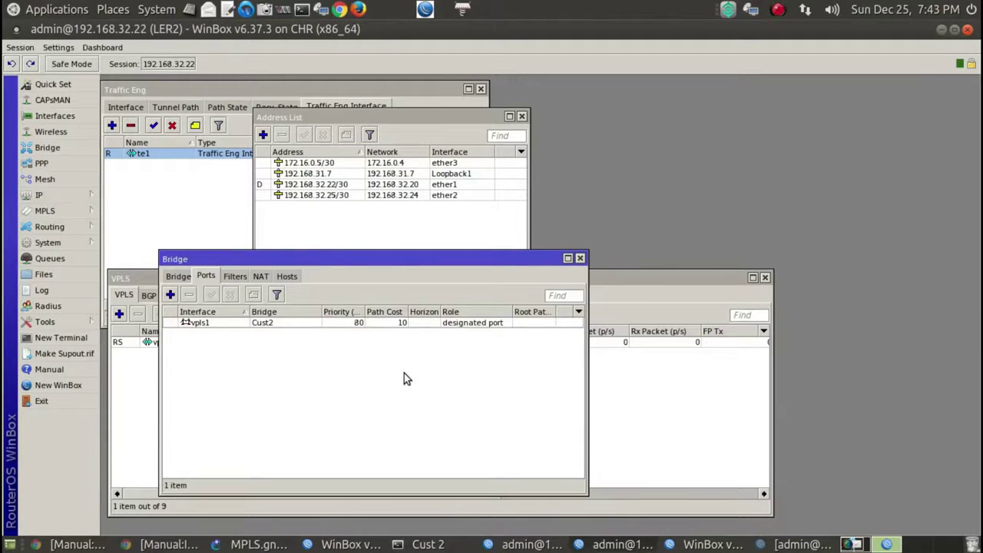
# Add ether3 as a bridge port on LER2, assigned to the Loopback1 bridge
pyautogui.click(170, 295)
pyautogui.click(407, 163)
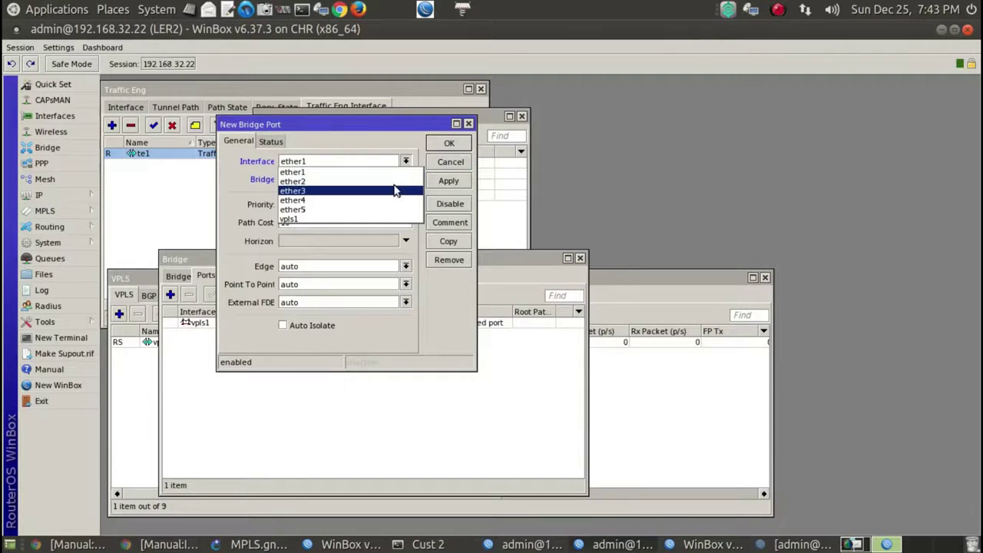
pyautogui.click(397, 191)
pyautogui.click(459, 184)
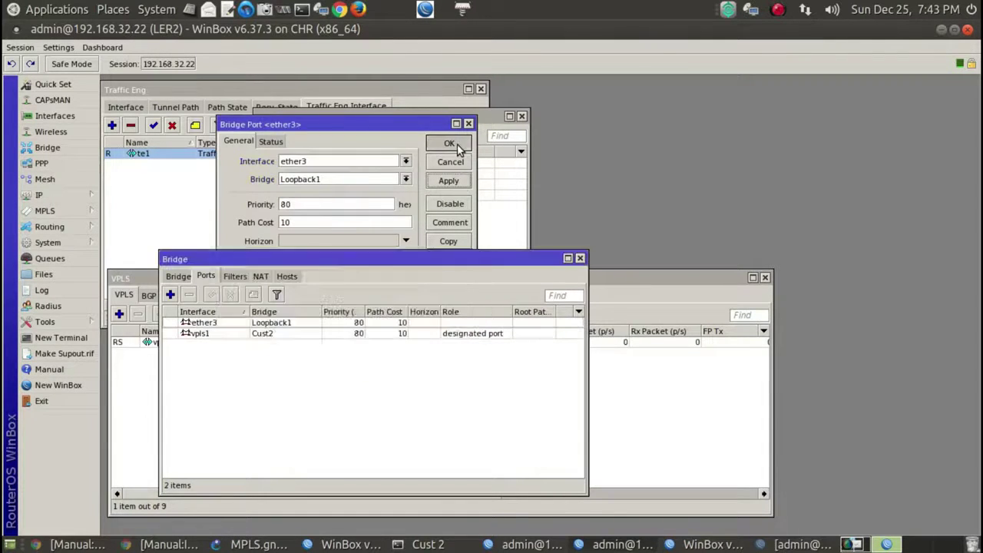
pyautogui.click(450, 144)
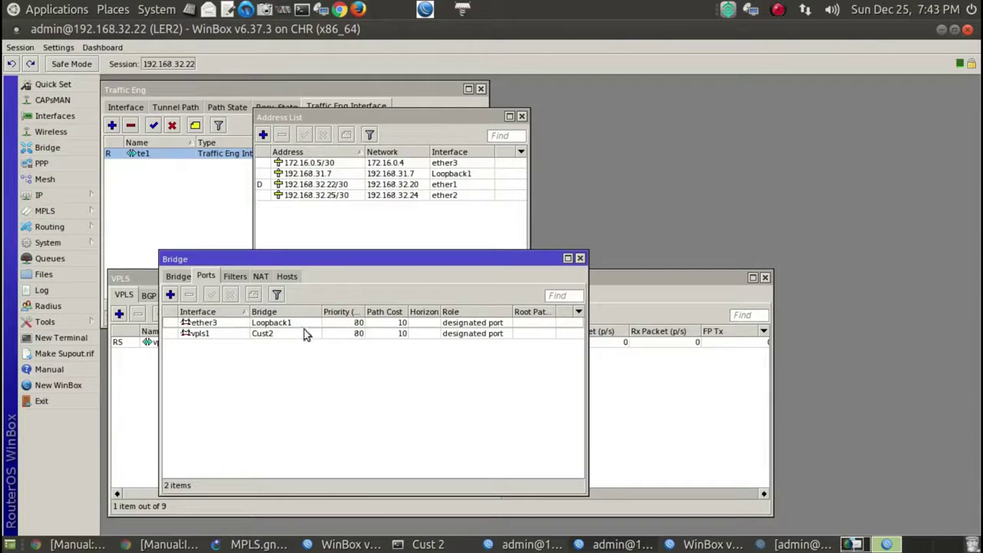
# Disable the 172.16.0.5/30 address on LER2's ether3 and close the address list
pyautogui.click(330, 165)
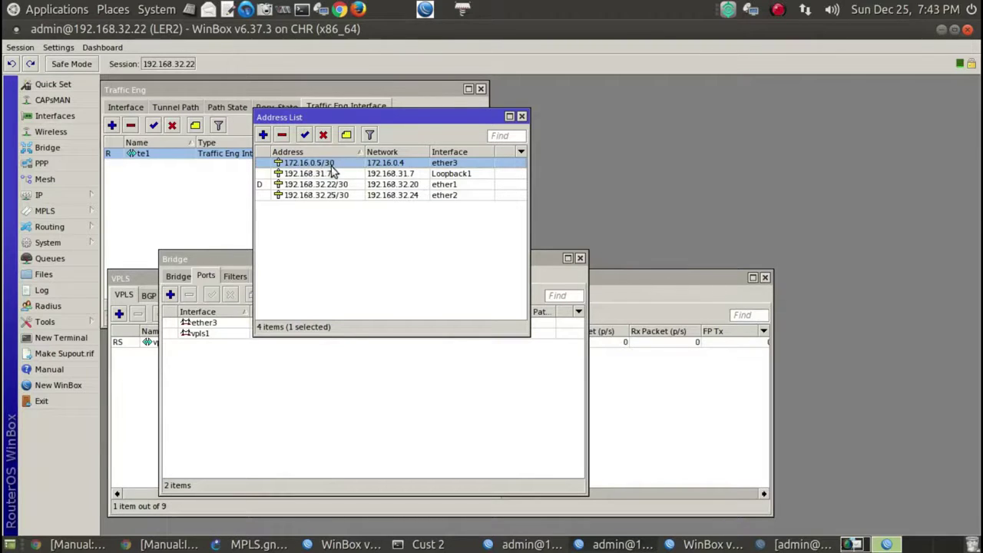
pyautogui.click(324, 135)
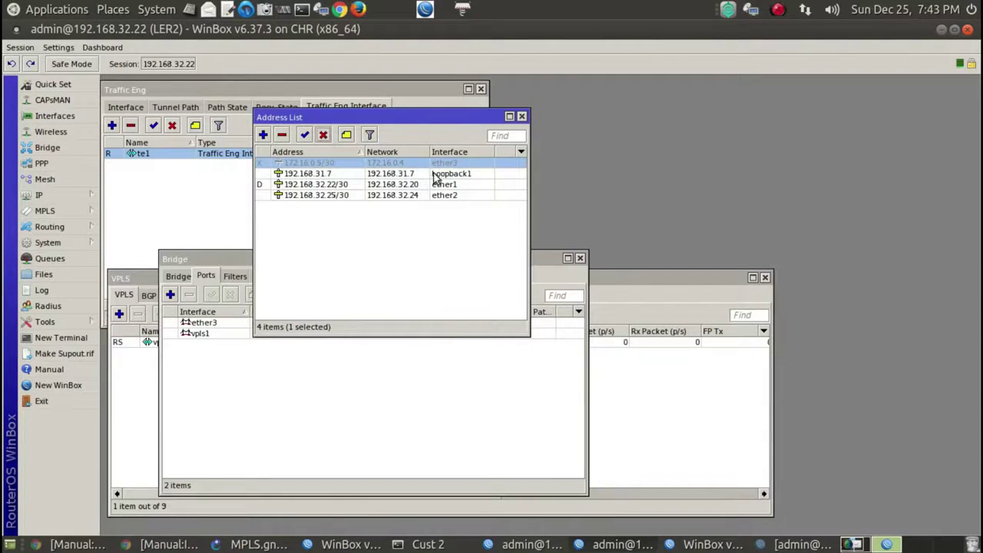
pyautogui.click(521, 118)
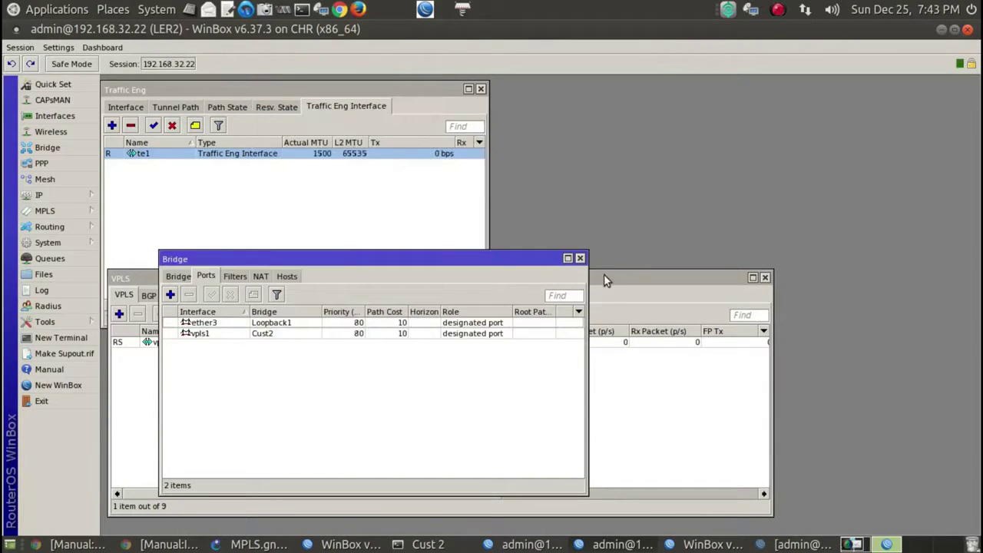
# Rerun the traceroute to 192.168.89.1 from Cust2, and close the traceroute together with the Cust2 session
pyautogui.click(778, 545)
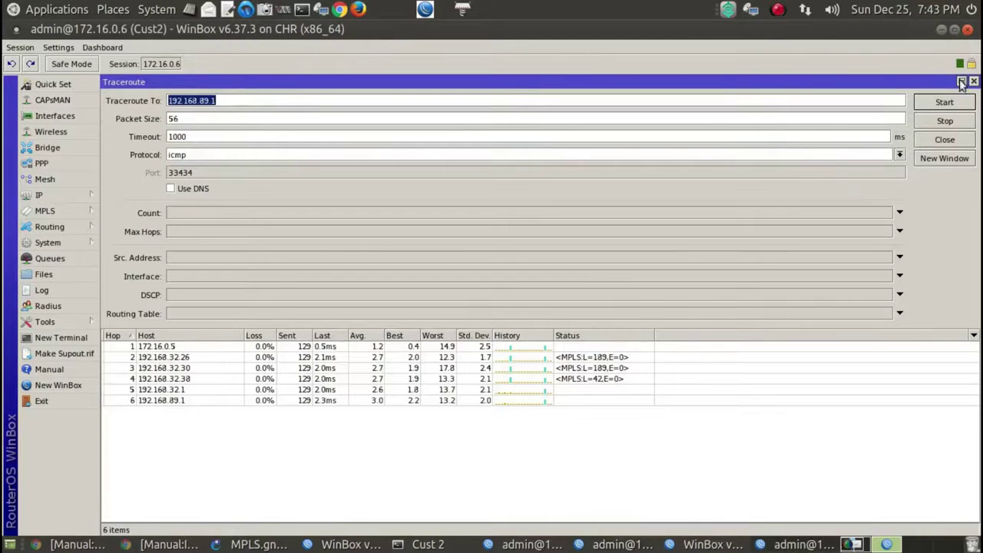
pyautogui.click(946, 103)
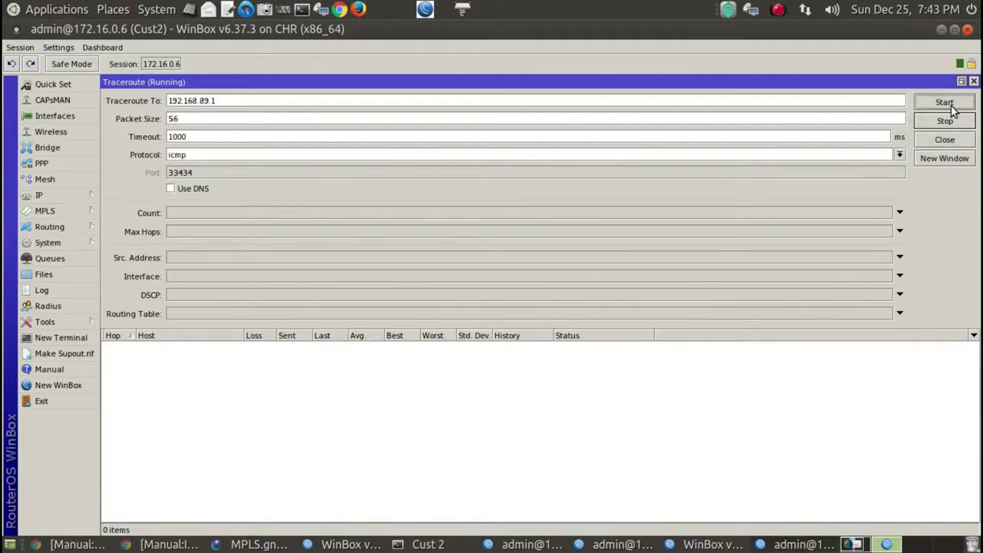
pyautogui.click(974, 80)
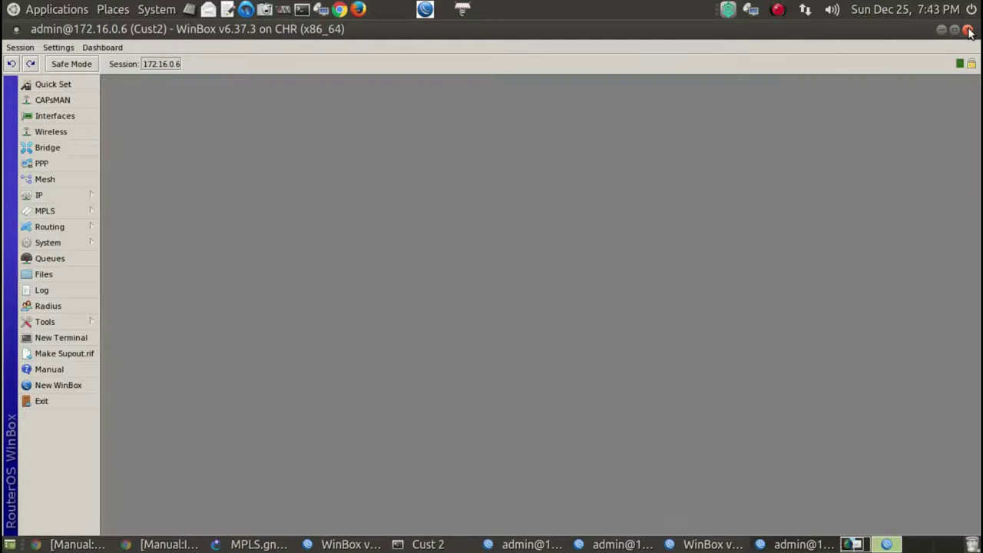
pyautogui.click(968, 30)
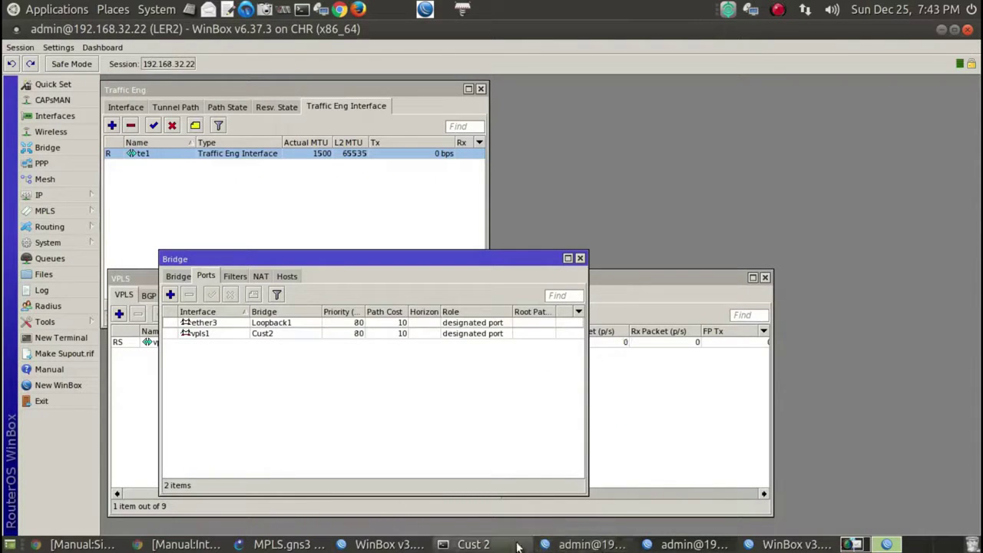
# Switch to the LER1 WinBox session and assign the address 172.16.0.5/30 to vpls1
pyautogui.click(373, 546)
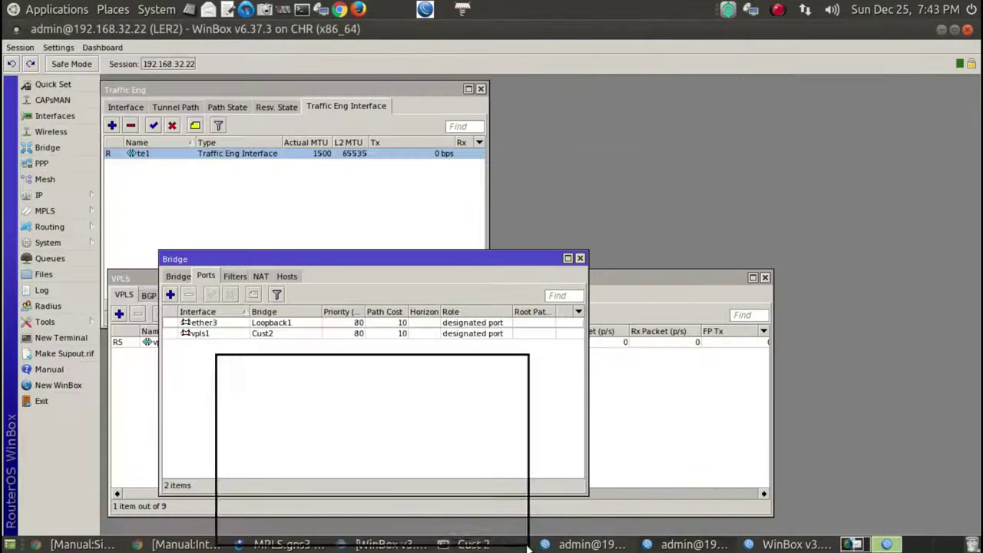
pyautogui.click(374, 545)
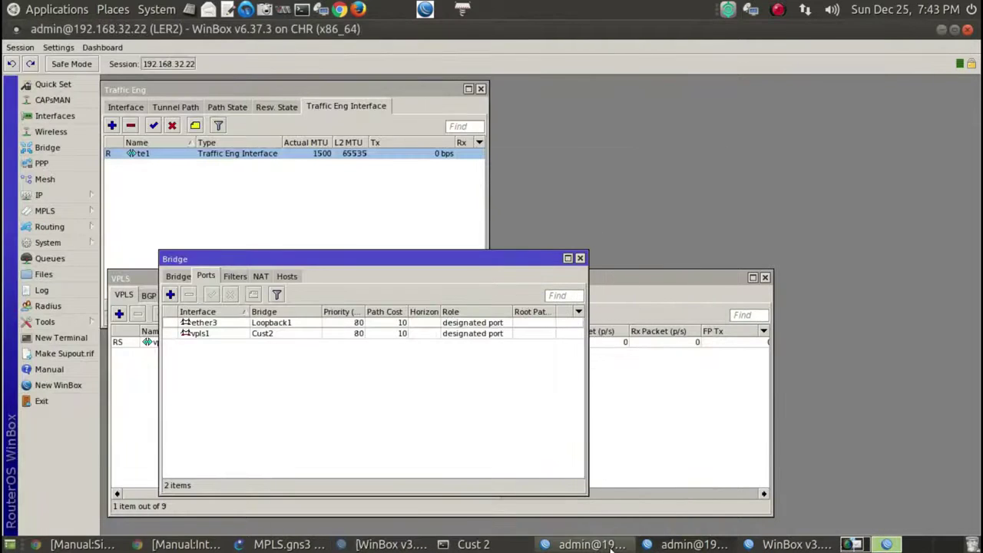
pyautogui.click(664, 546)
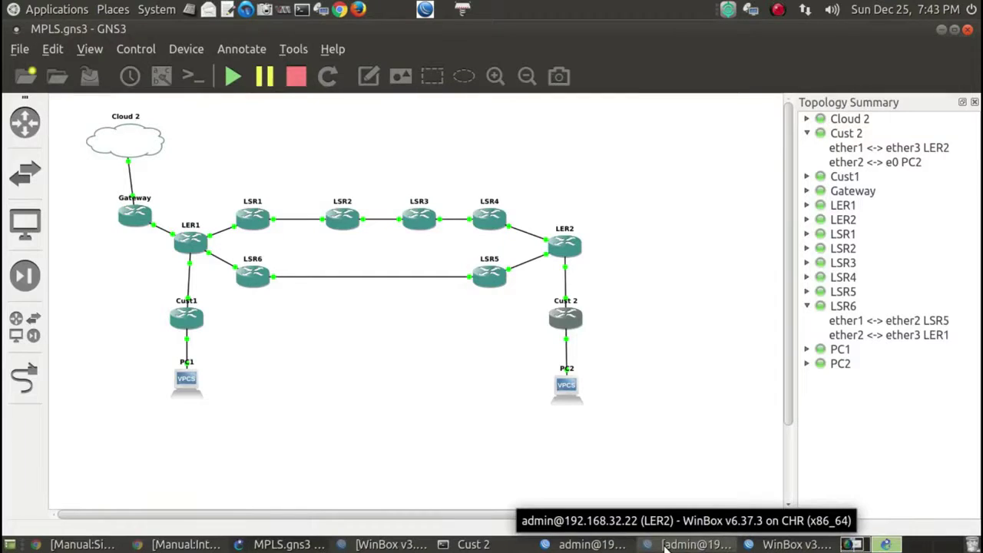
pyautogui.click(665, 547)
pyautogui.click(592, 546)
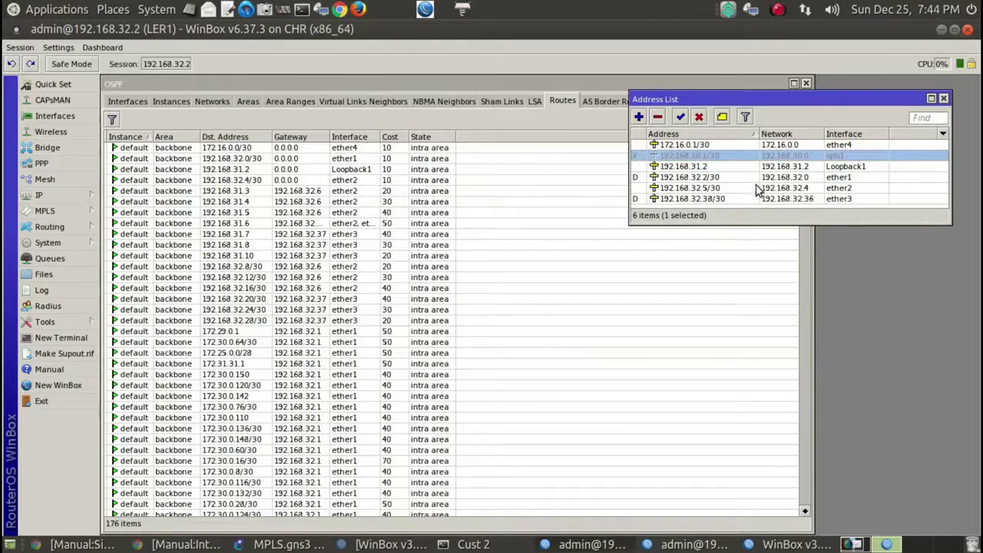
pyautogui.click(639, 117)
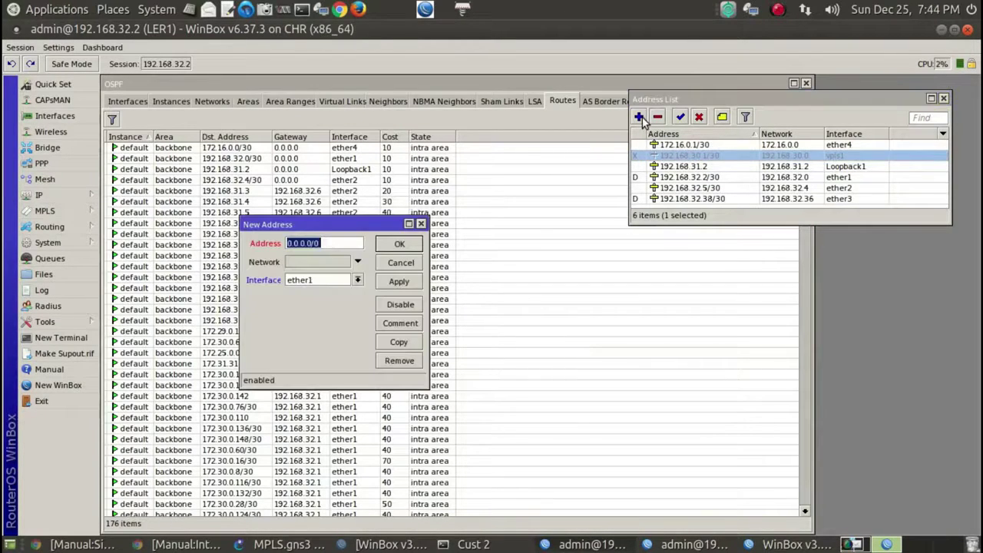
pyautogui.write('172.16.0.5/30')
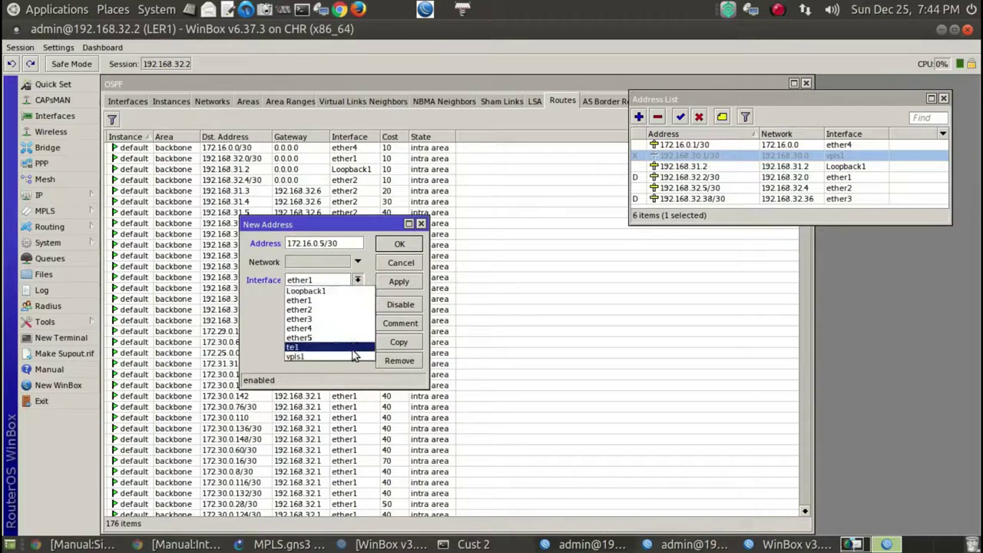
pyautogui.click(307, 356)
pyautogui.click(396, 284)
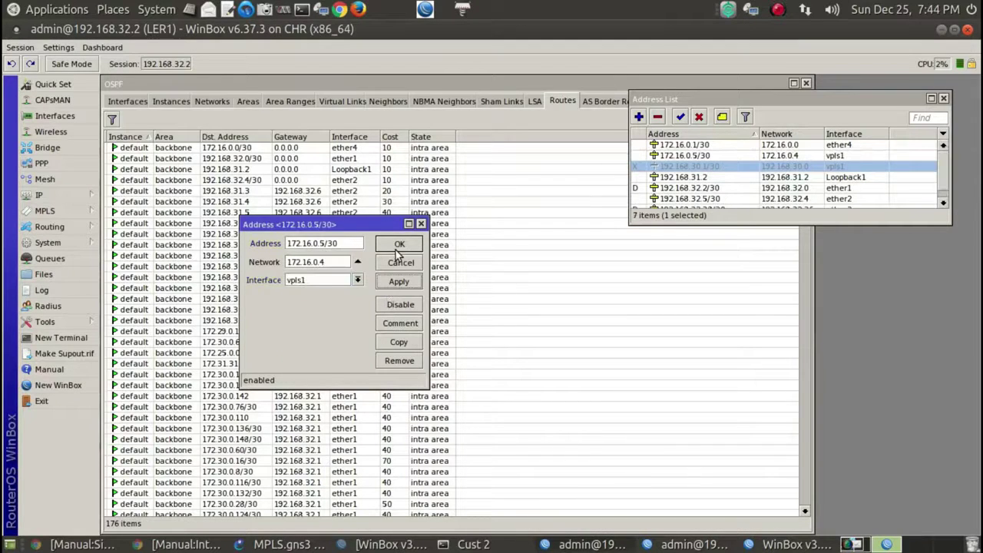
pyautogui.click(396, 250)
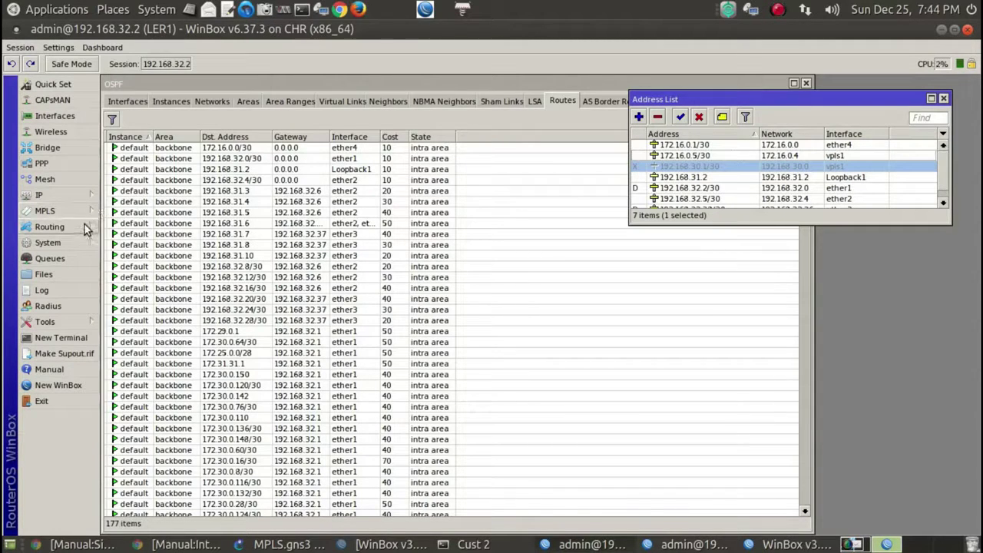
# Set up a DHCP server on LER1's vpls1 interface, accepting the proposed network, gateway and pool settings, and close the DHCP server list
pyautogui.click(79, 242)
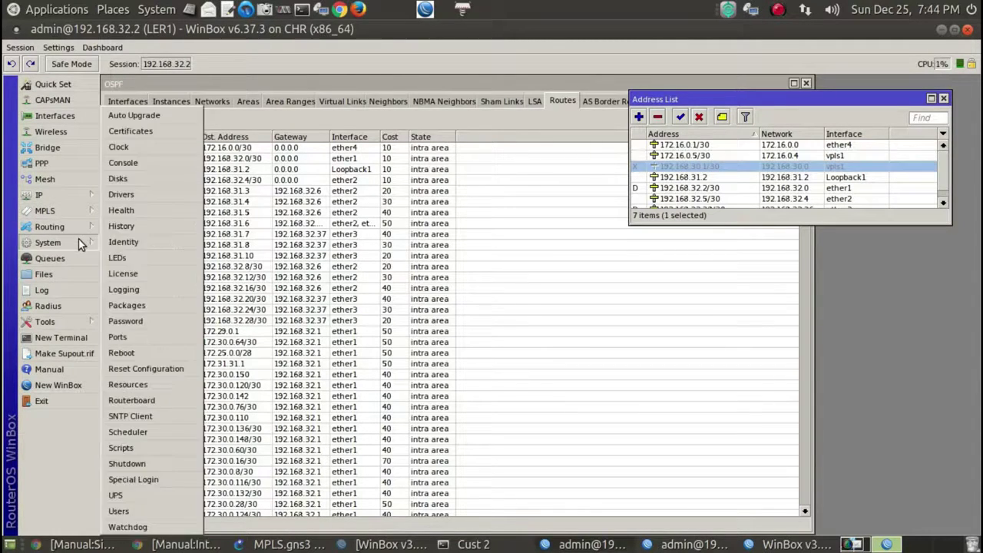
pyautogui.moveTo(67, 196)
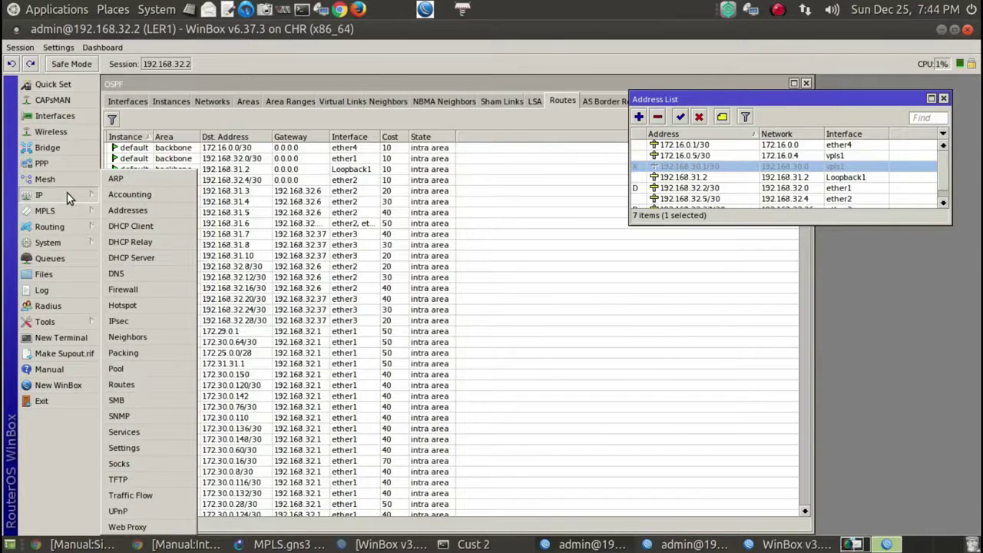
pyautogui.click(139, 255)
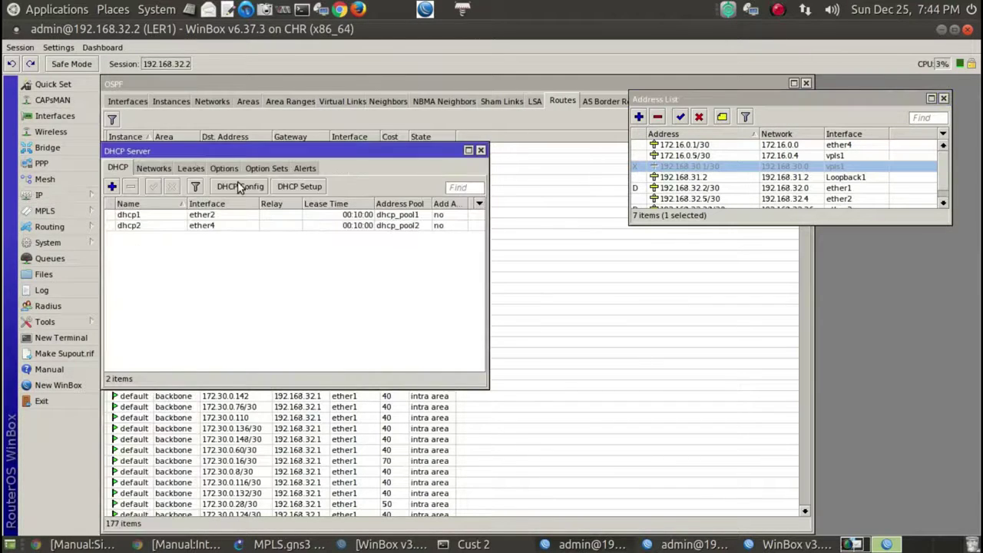
pyautogui.click(298, 187)
pyautogui.click(341, 228)
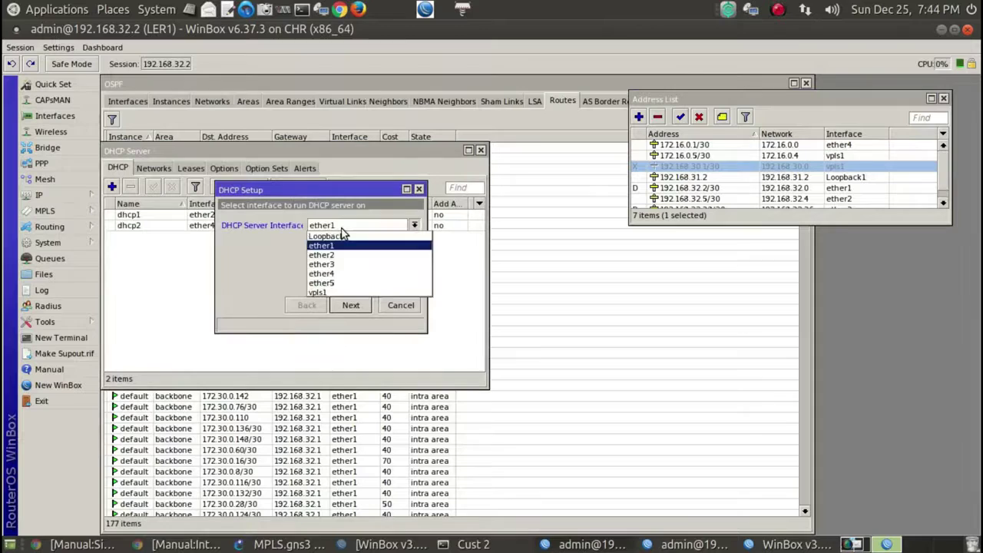
pyautogui.click(319, 293)
pyautogui.click(351, 305)
pyautogui.click(351, 305)
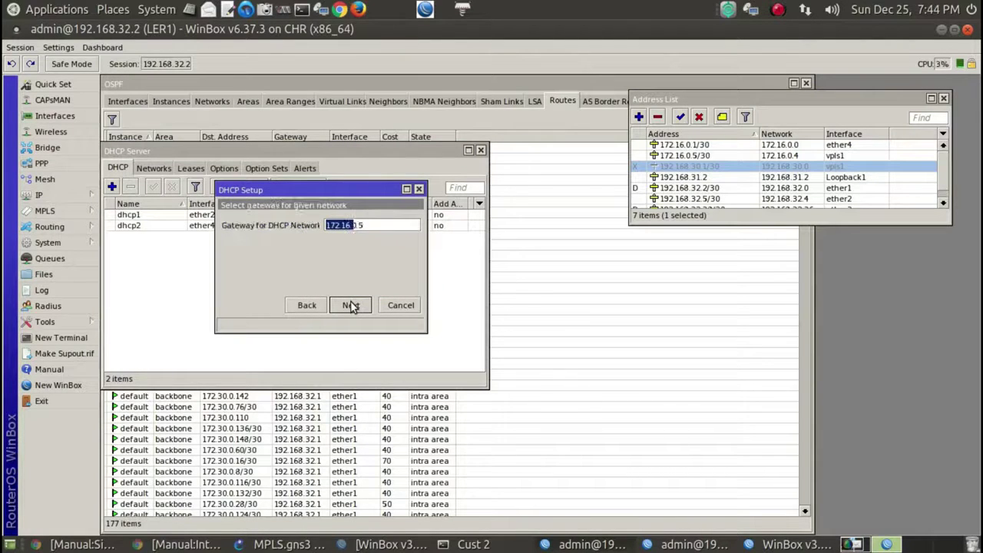
pyautogui.click(351, 305)
pyautogui.click(351, 305)
pyautogui.click(351, 305)
pyautogui.click(351, 305)
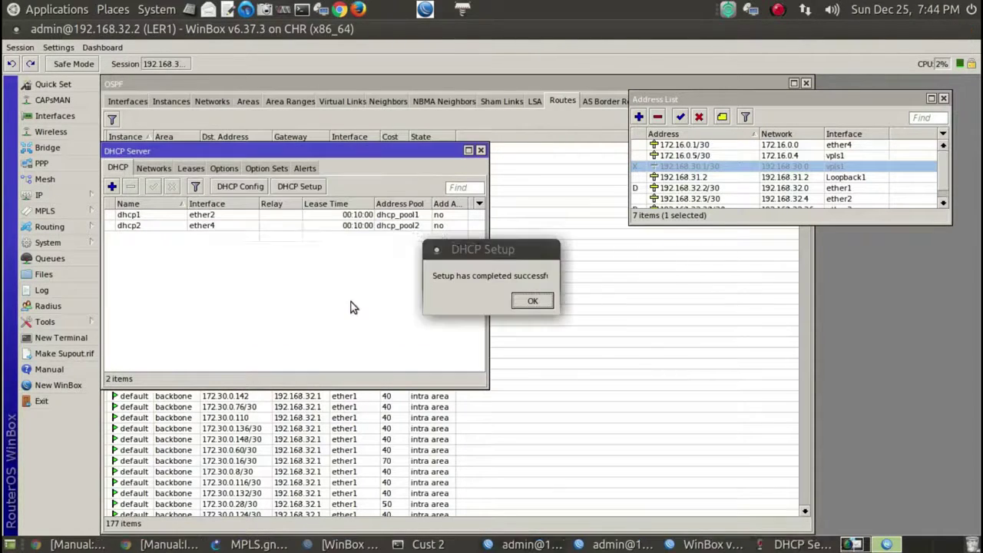
pyautogui.click(534, 301)
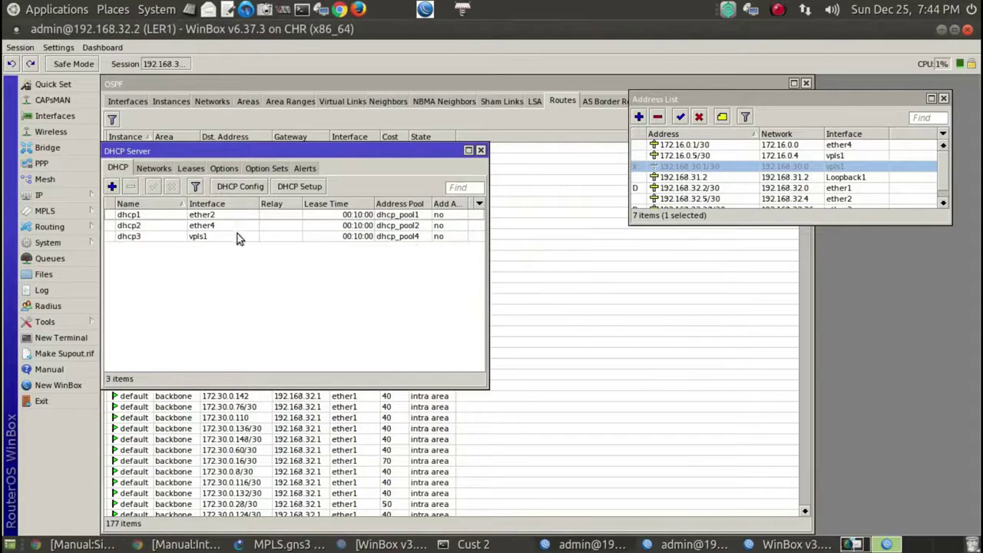
pyautogui.click(481, 151)
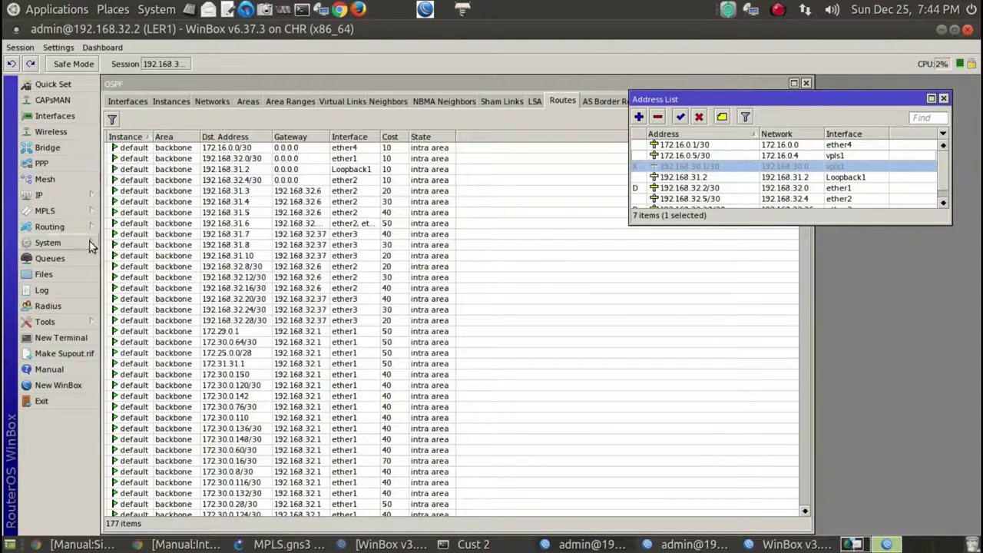
# Try to add 172.16.0.4/30 as an OSPF network in the backbone area on LER1
pyautogui.click(69, 227)
pyautogui.click(138, 289)
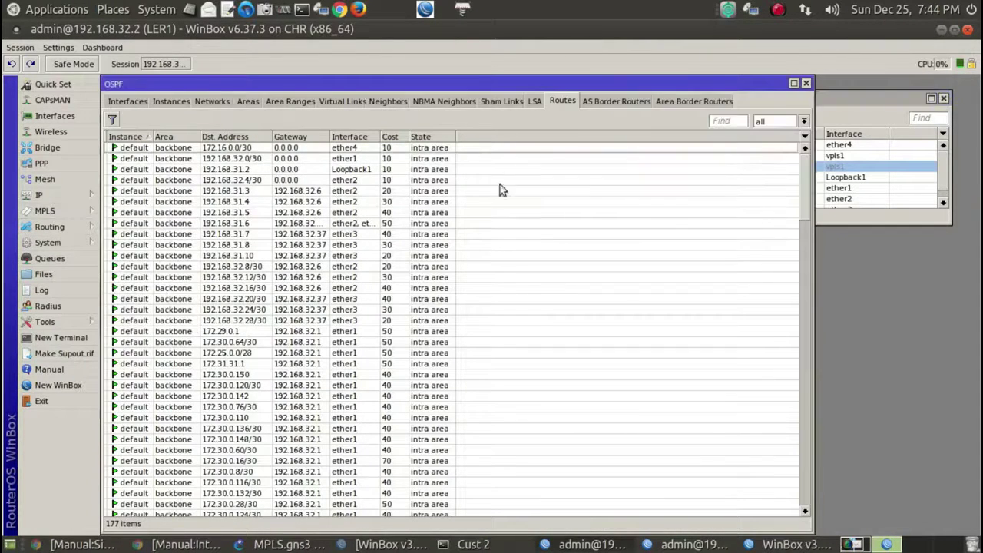
pyautogui.click(872, 110)
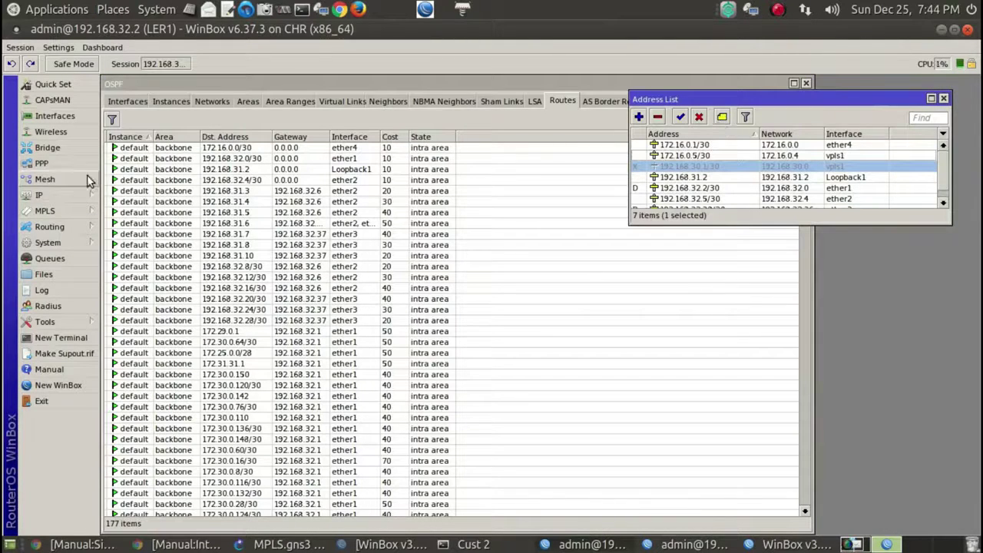
pyautogui.click(209, 99)
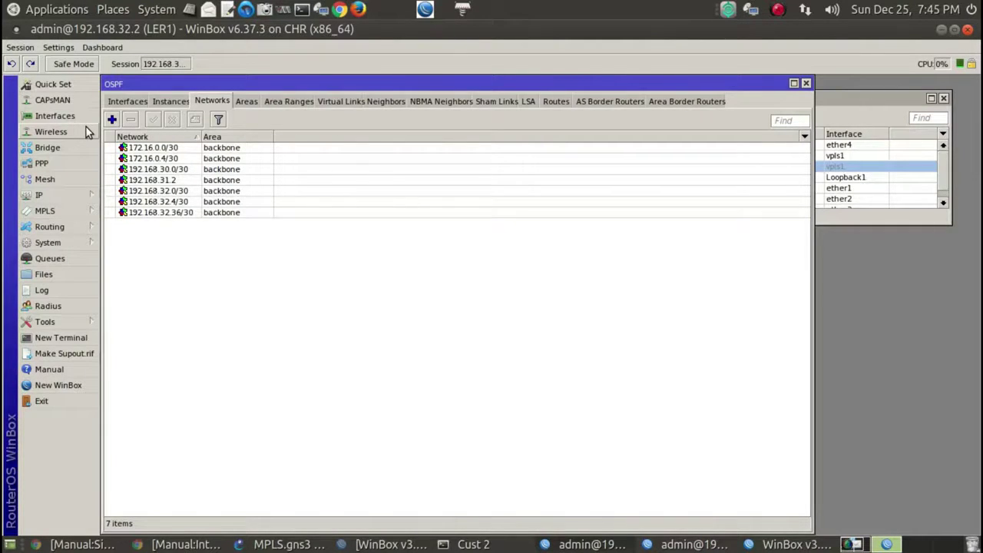
pyautogui.click(113, 119)
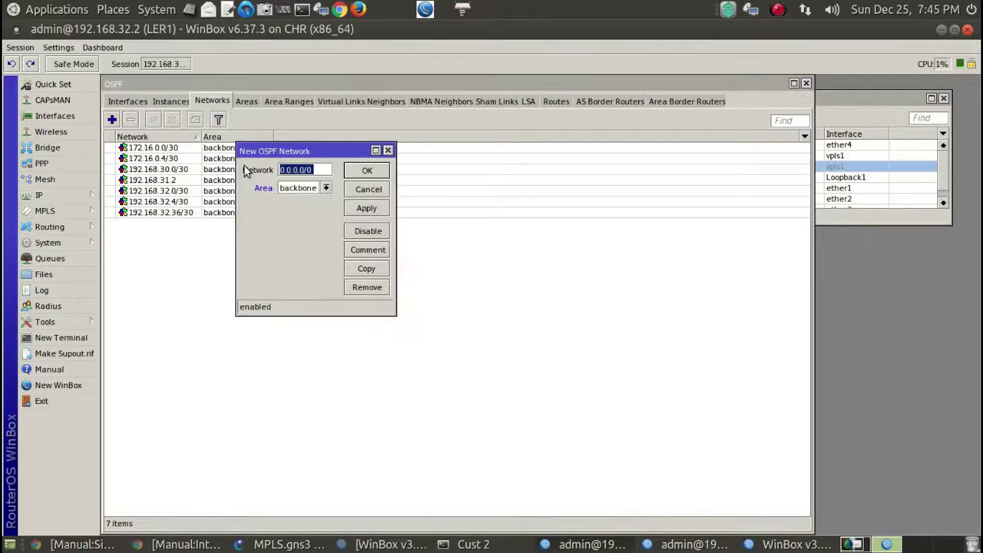
pyautogui.write('172.1')
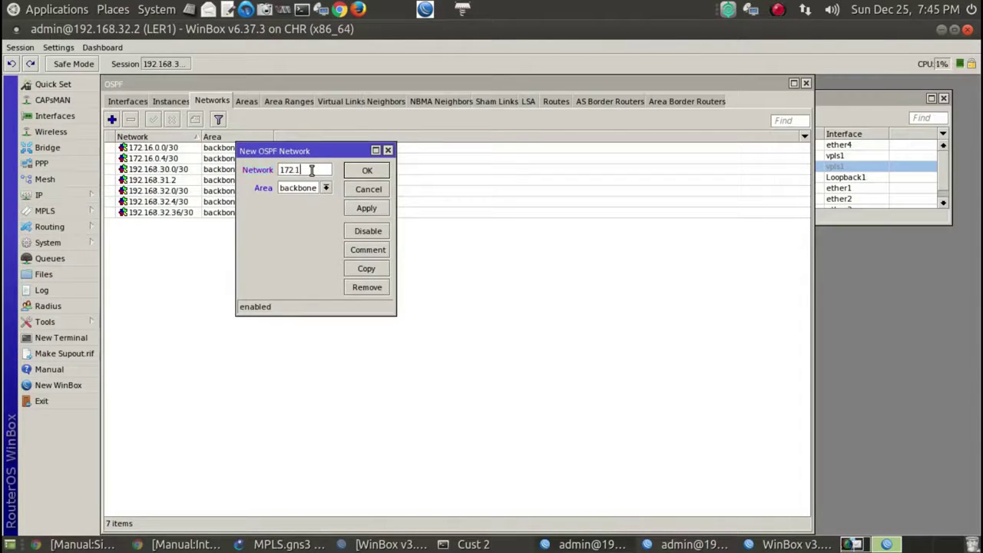
pyautogui.write('6.0.4/30')
pyautogui.click(377, 210)
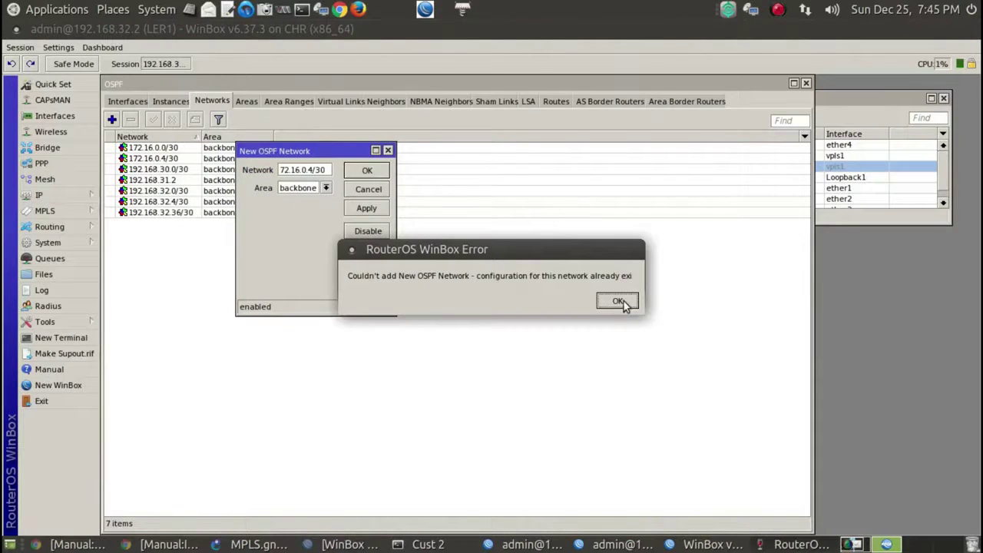
pyautogui.click(618, 301)
pyautogui.click(374, 192)
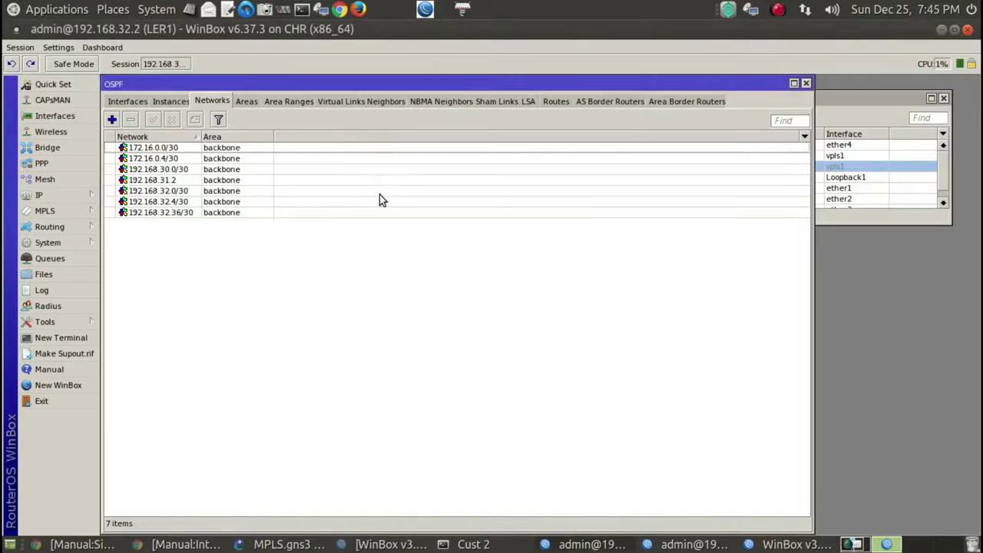
# Check the OSPF instances and the OSPF interface list on LER1 for vpls1
pyautogui.click(185, 159)
pyautogui.click(174, 103)
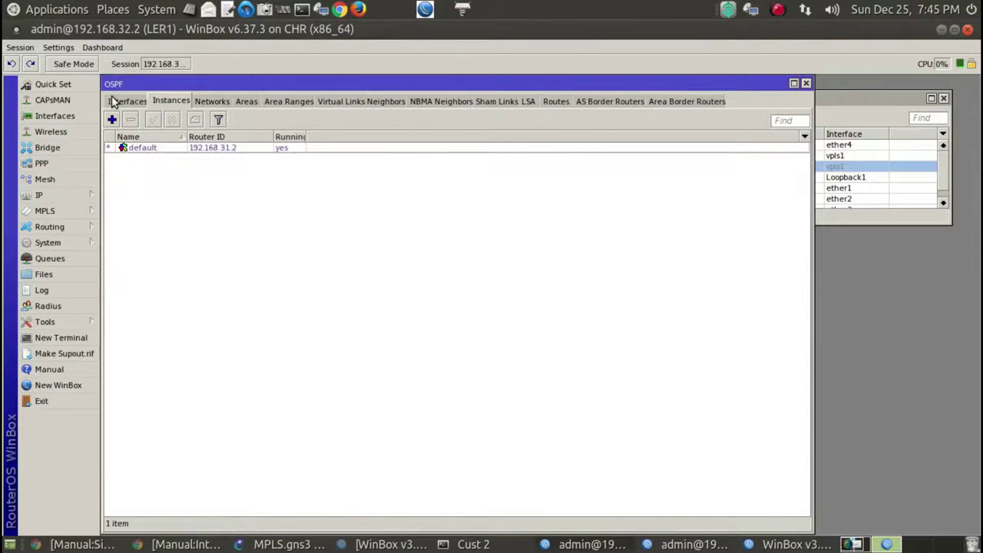
pyautogui.click(113, 102)
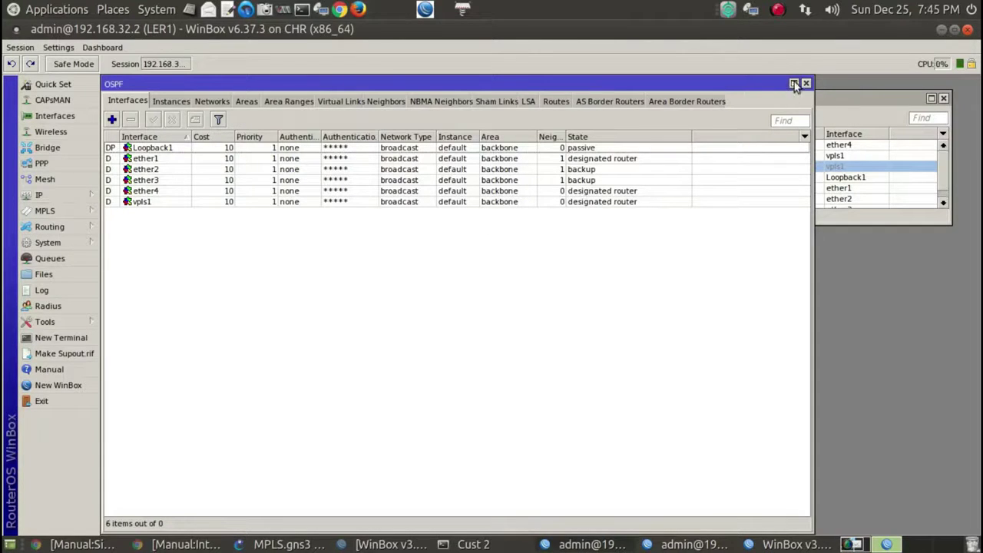
# Switch to the Cust 2 terminal, stop the running traceroute, run a new one to 8.8.8.8 and quit it
pyautogui.click(507, 545)
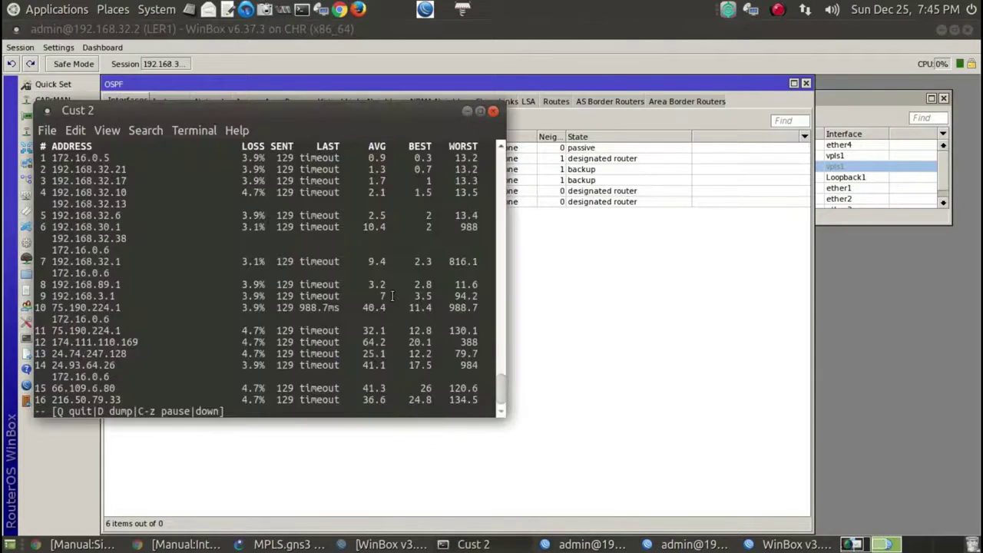
pyautogui.press('q')
pyautogui.press('Up')
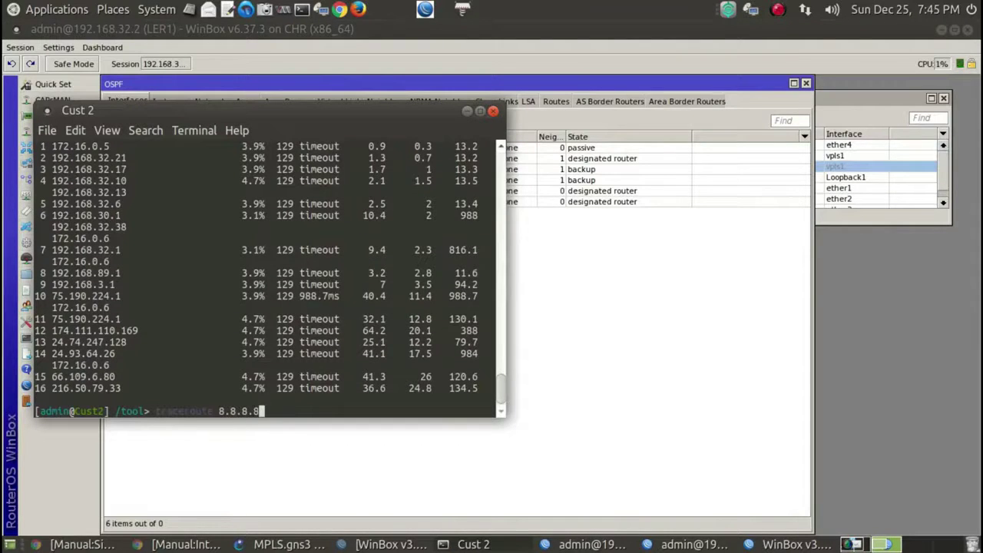
pyautogui.press('Return')
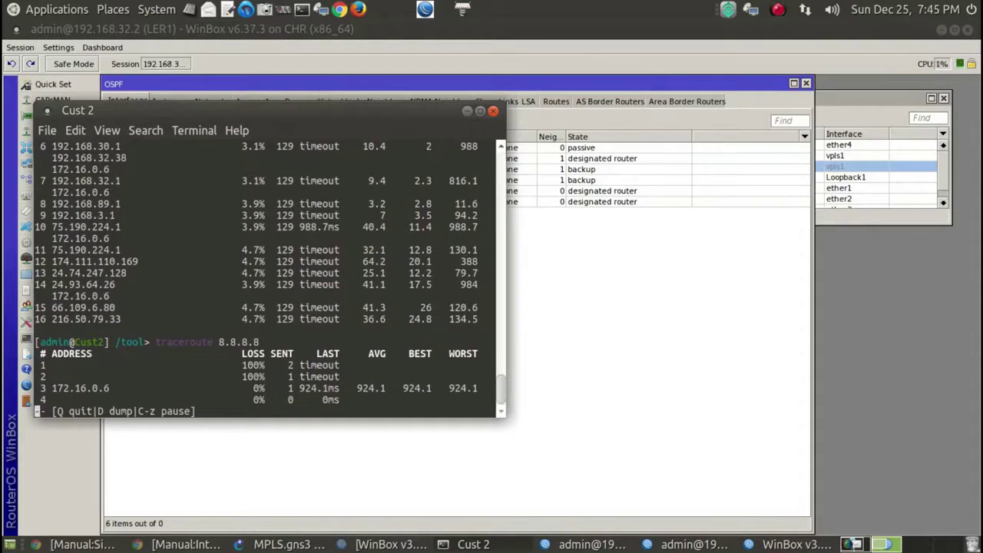
pyautogui.press('q')
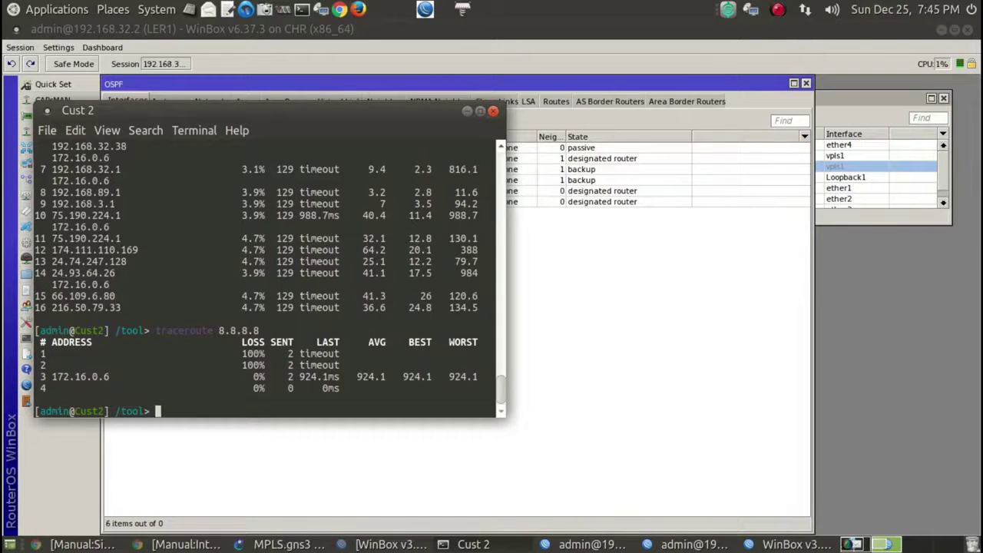
# Switch to the LER2 WinBox session and reassign bridge port ether3 to the Cust2 bridge
pyautogui.click(710, 545)
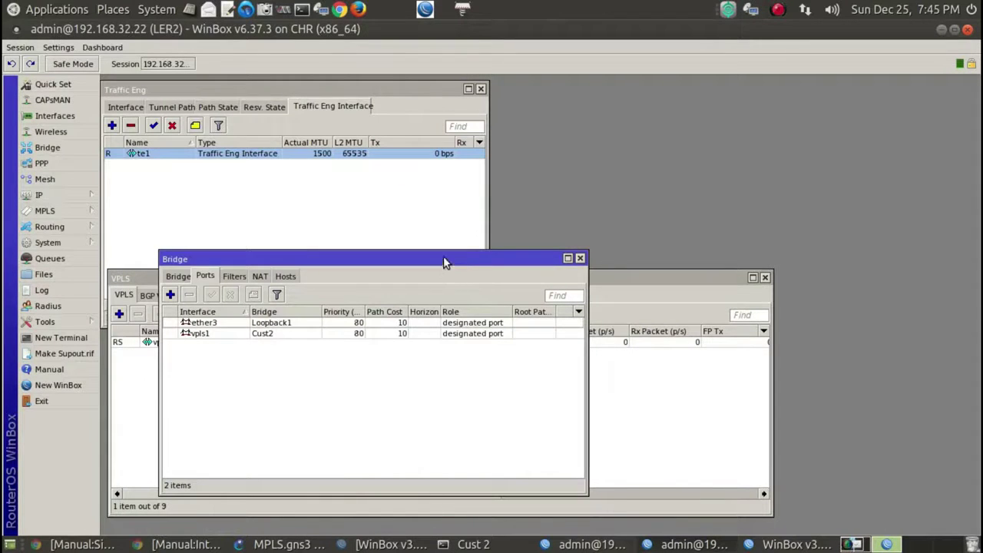
pyautogui.moveTo(443, 255); pyautogui.dragTo(772, 107)
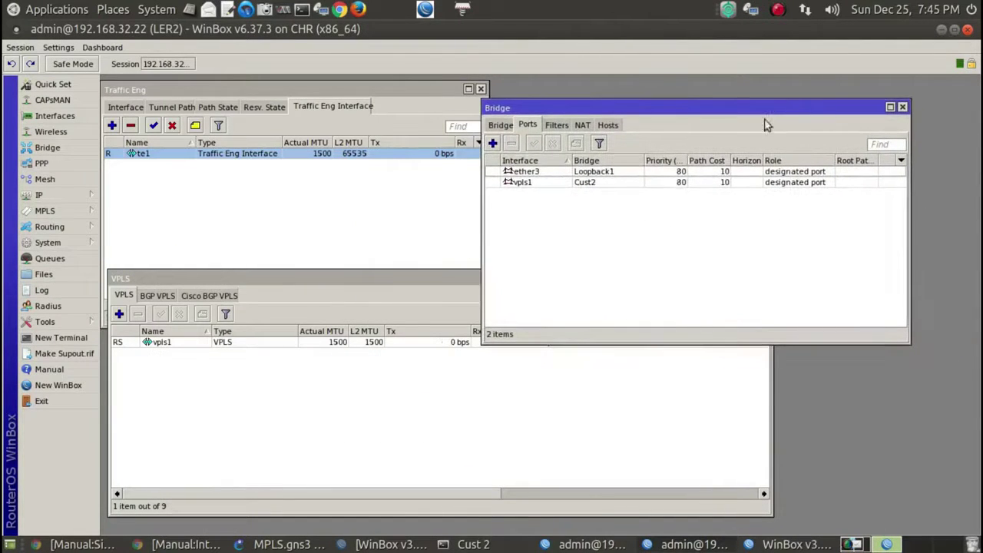
pyautogui.doubleClick(525, 173)
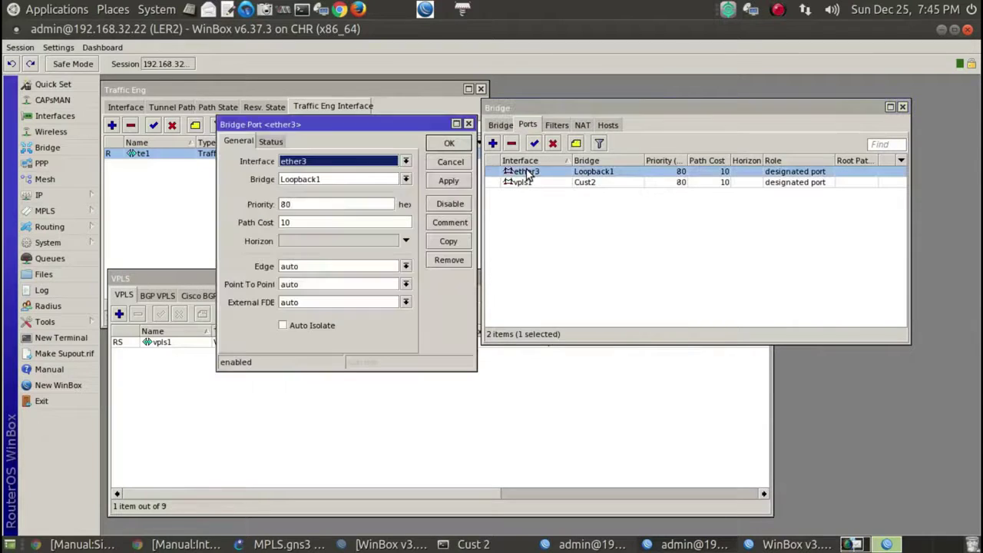
pyautogui.click(405, 179)
pyautogui.click(401, 189)
pyautogui.click(447, 182)
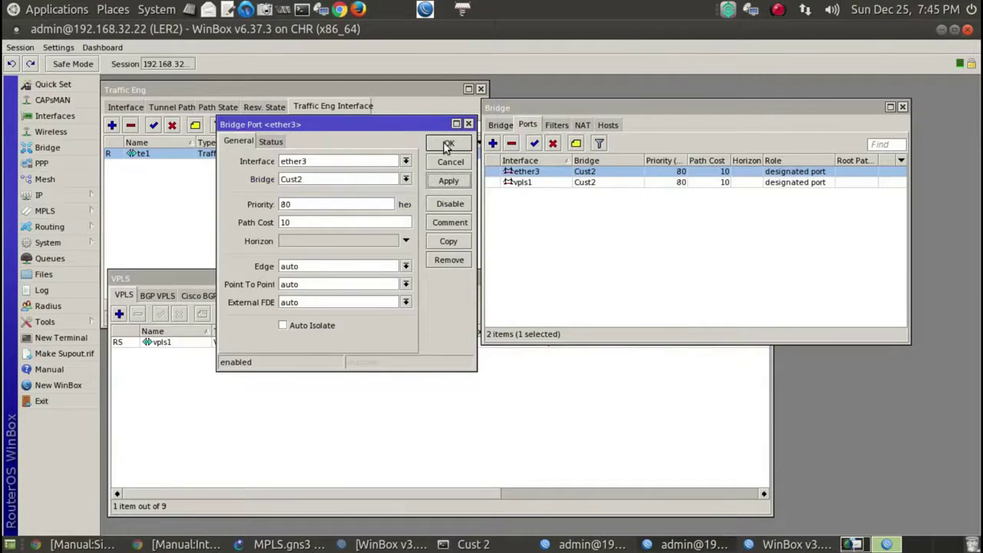
pyautogui.click(450, 145)
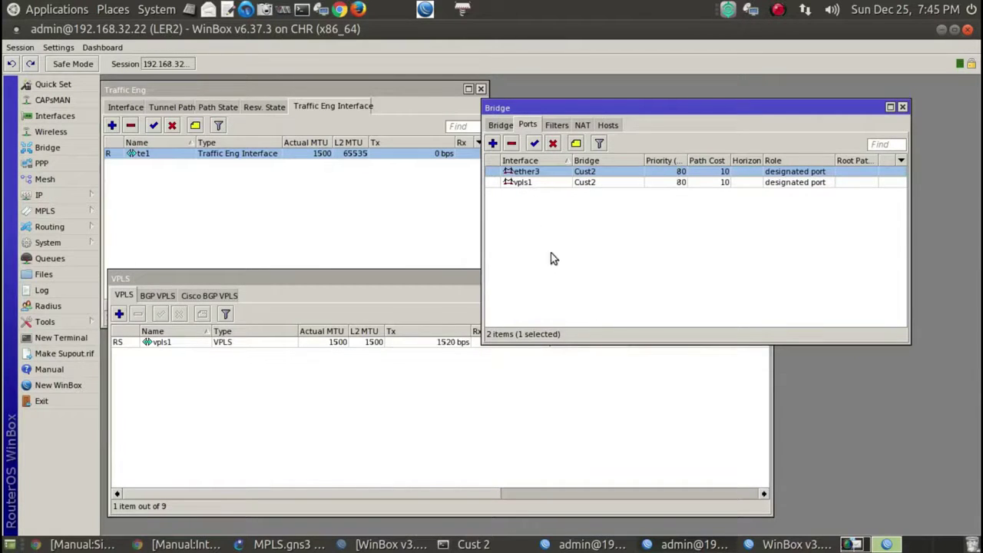
pyautogui.moveTo(567, 108); pyautogui.dragTo(584, 89)
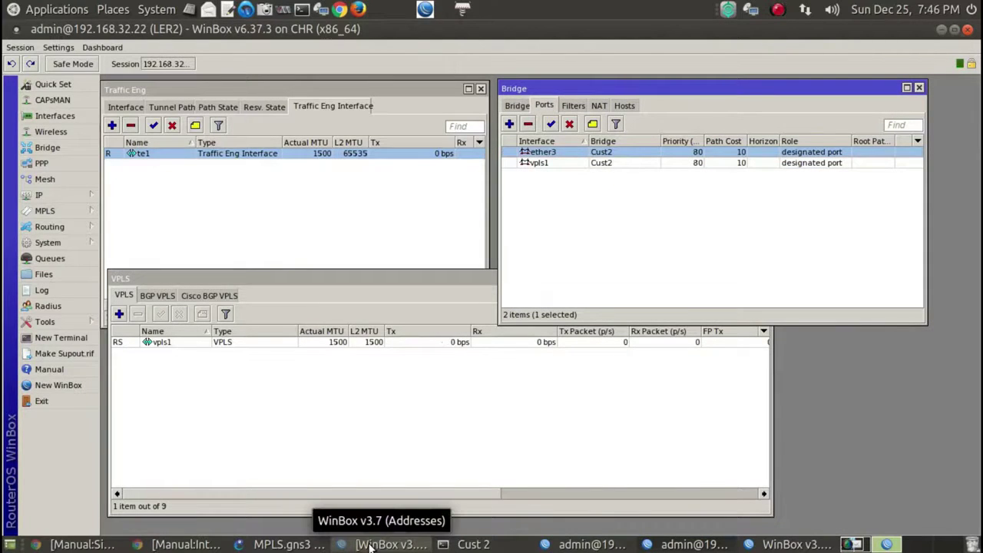
# Return to the Cust 2 terminal, repeat the traceroute to 8.8.8.8, and minimize the terminal with the trace running
pyautogui.click(471, 544)
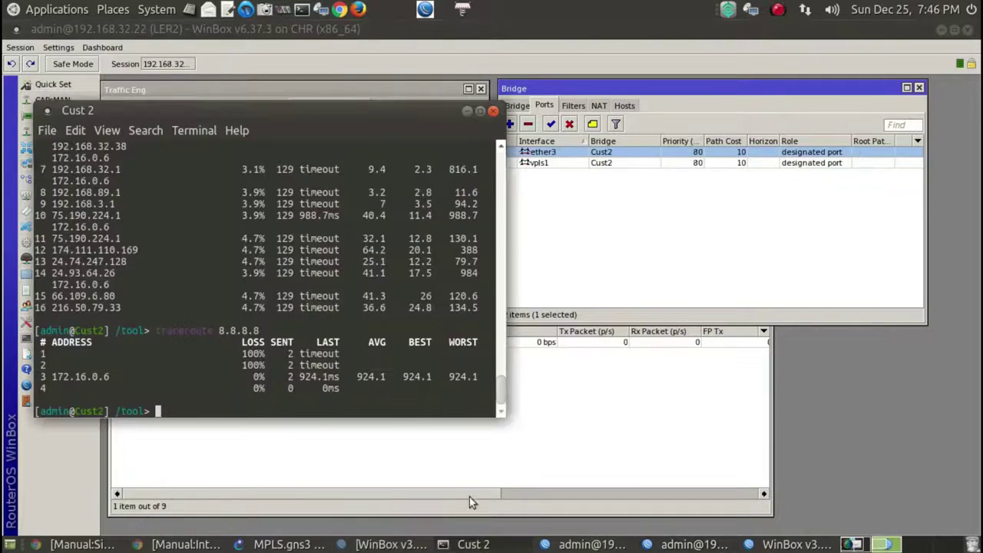
pyautogui.press('Up')
pyautogui.press('Return')
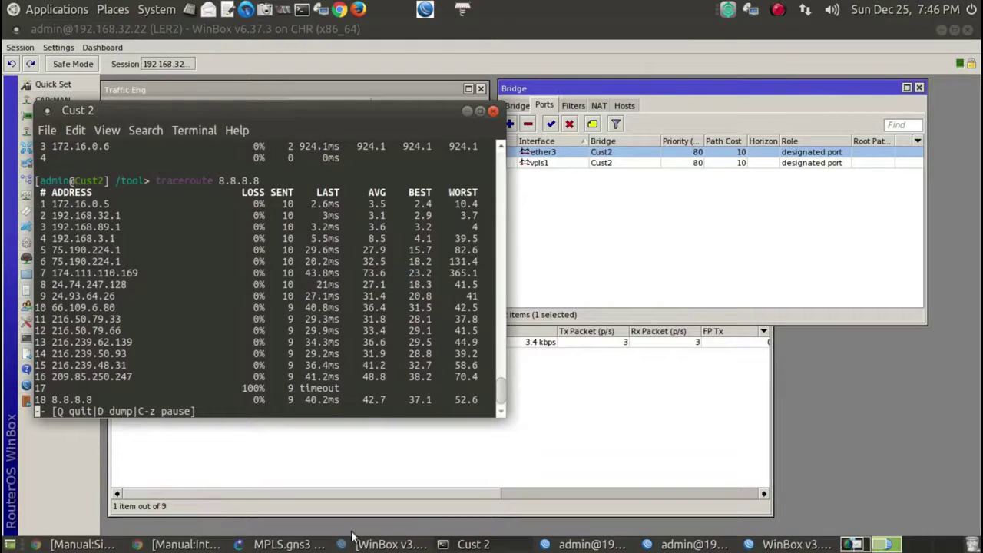
pyautogui.click(467, 112)
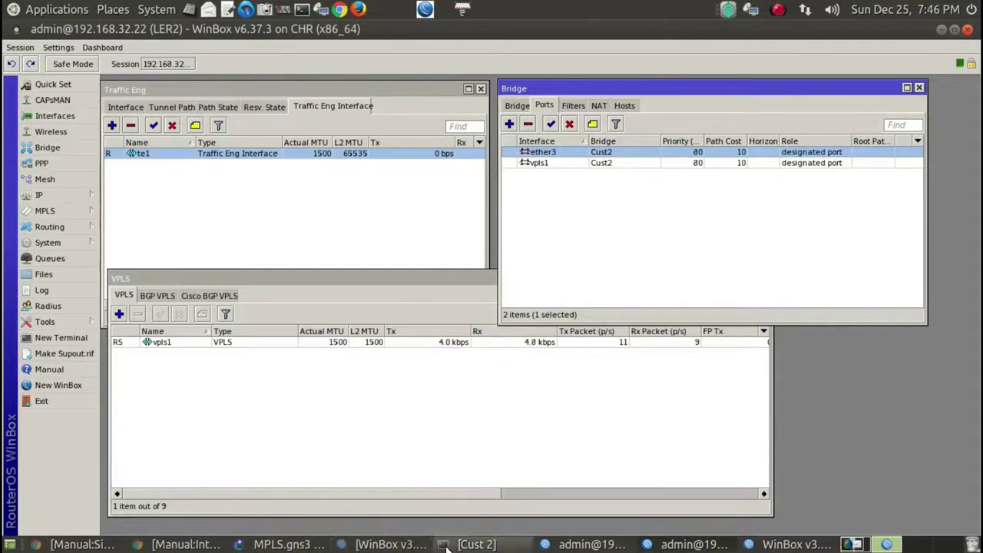
# Open a WinBox session to Cust2 at 172.16.0.6 from the saved MPLS devices
pyautogui.click(391, 544)
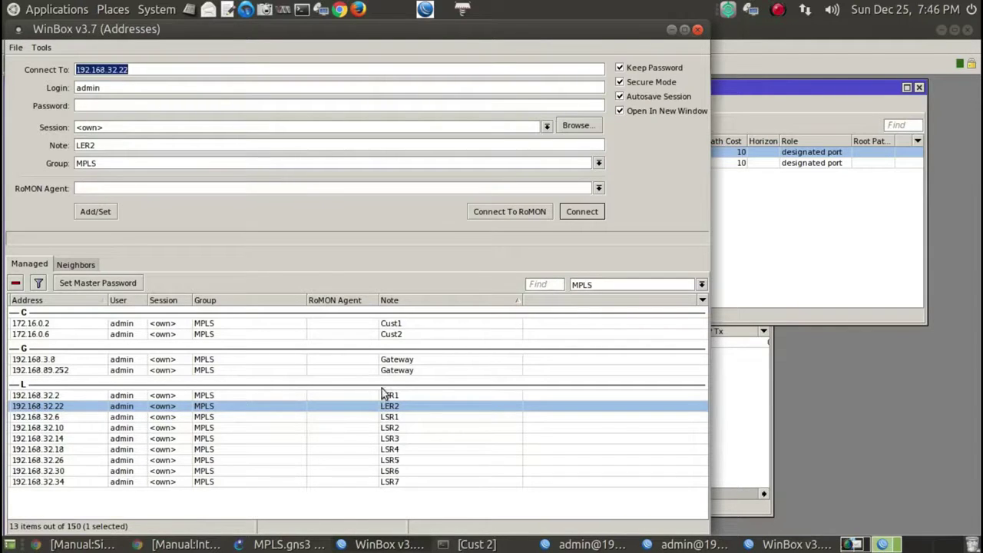
pyautogui.click(343, 336)
pyautogui.doubleClick(343, 338)
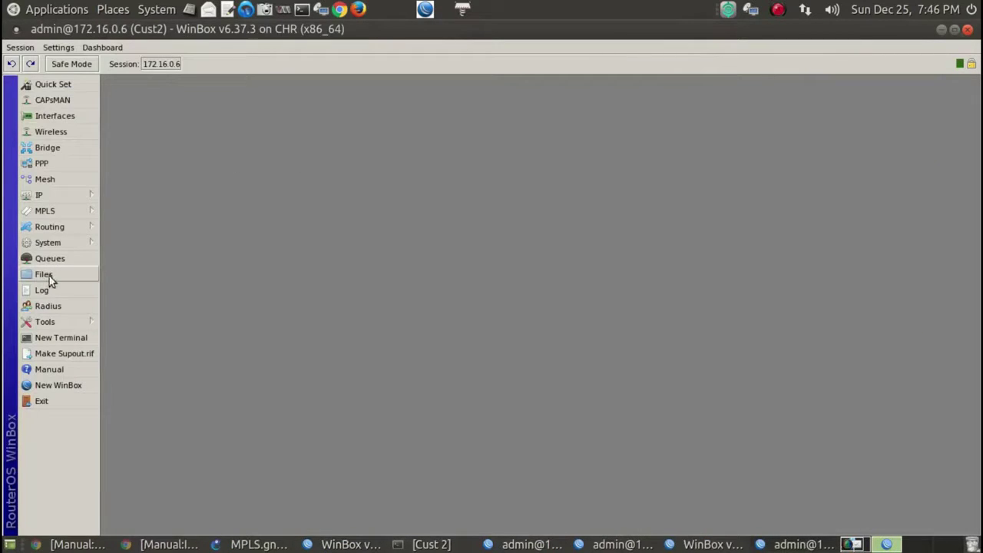
# Run a traceroute to 8.8.8.8 from the Cust2 WinBox session
pyautogui.click(64, 321)
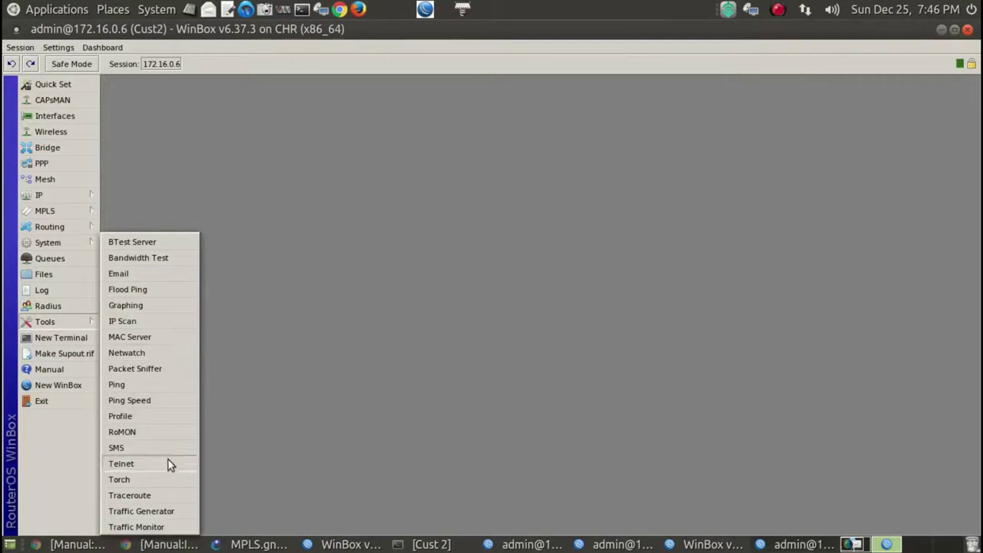
pyautogui.click(170, 496)
pyautogui.write('8')
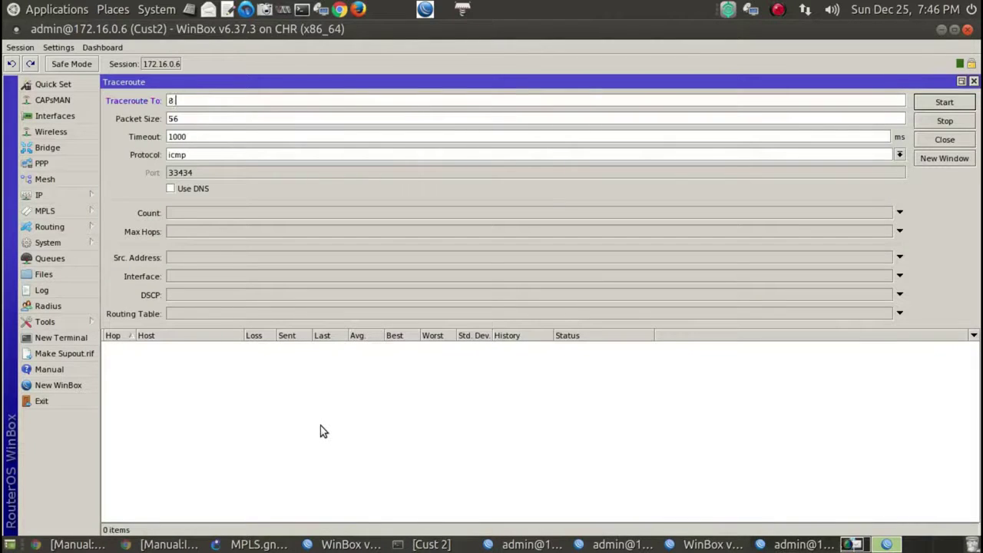
pyautogui.write('.8.8.8')
pyautogui.press('Return')
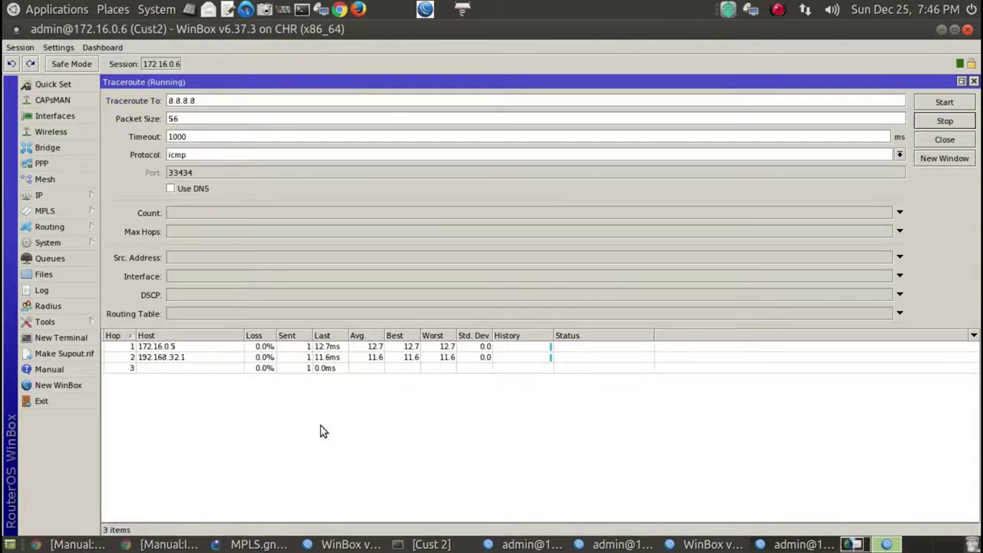
# Review all hops of the Cust2 traceroute, close the trace and the Cust2 WinBox session, and dismiss the saved addresses window
pyautogui.scroll(-1, 322, 432)
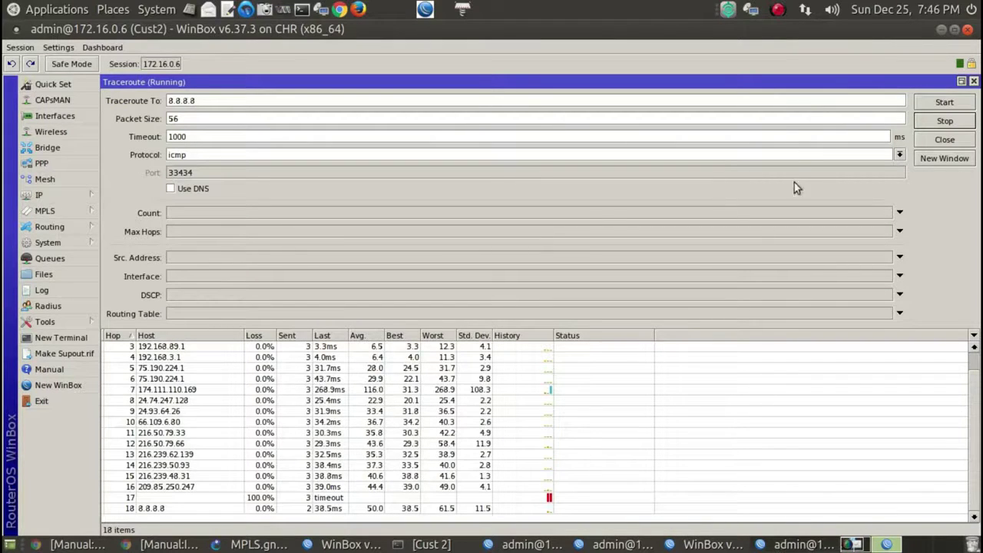
pyautogui.click(973, 83)
pyautogui.click(968, 30)
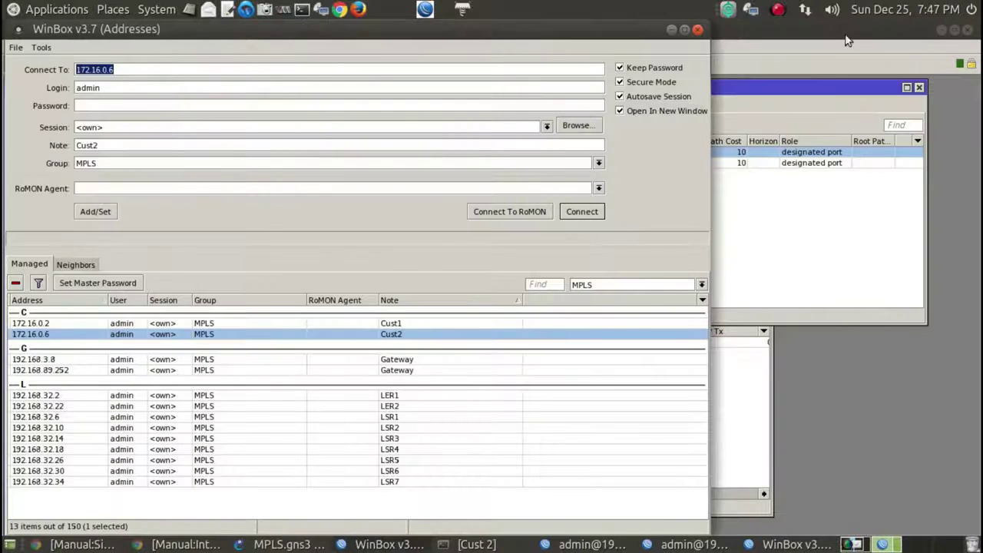
pyautogui.click(697, 29)
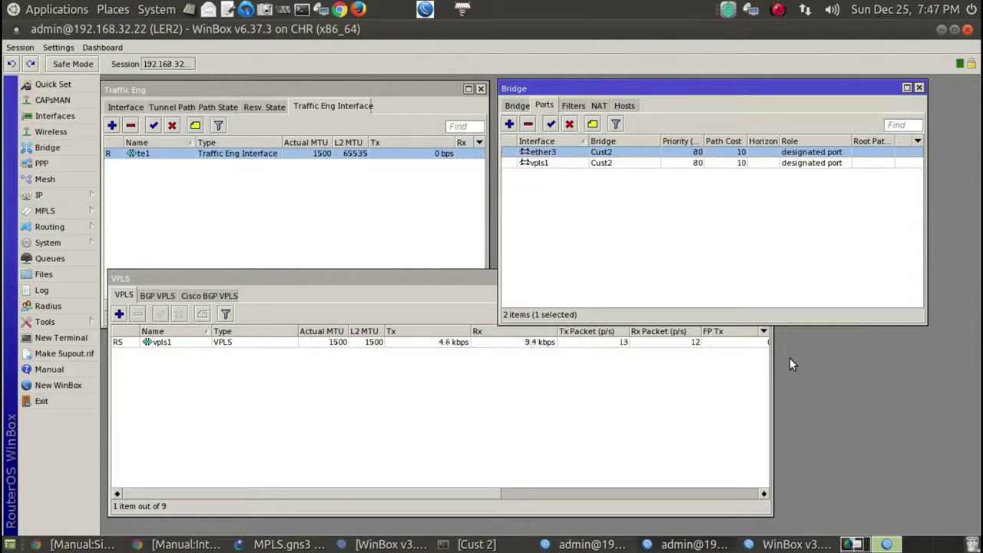
# Minimize the LER2 session, bring up the Cust 2 terminal to check its running traceroute, and move the terminal aside
pyautogui.click(940, 30)
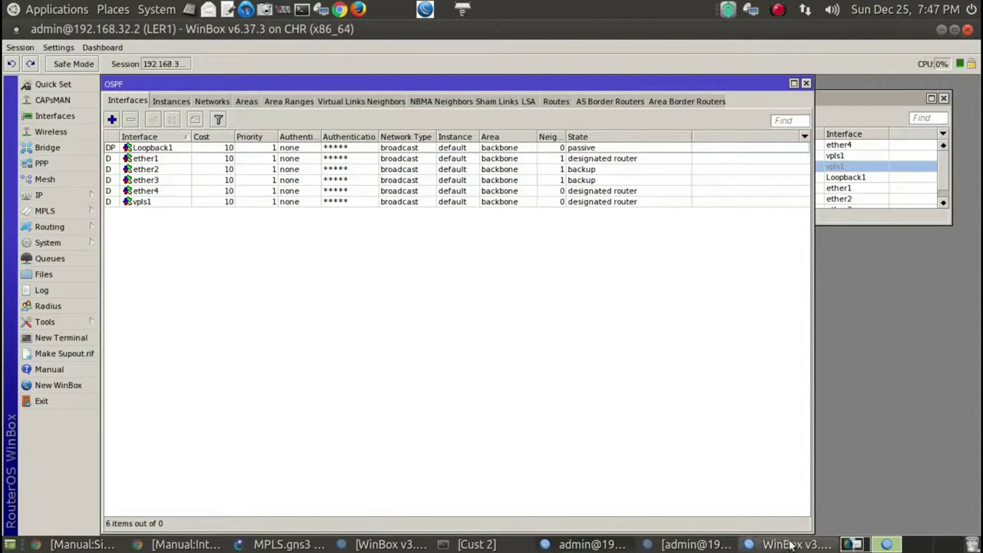
pyautogui.click(476, 544)
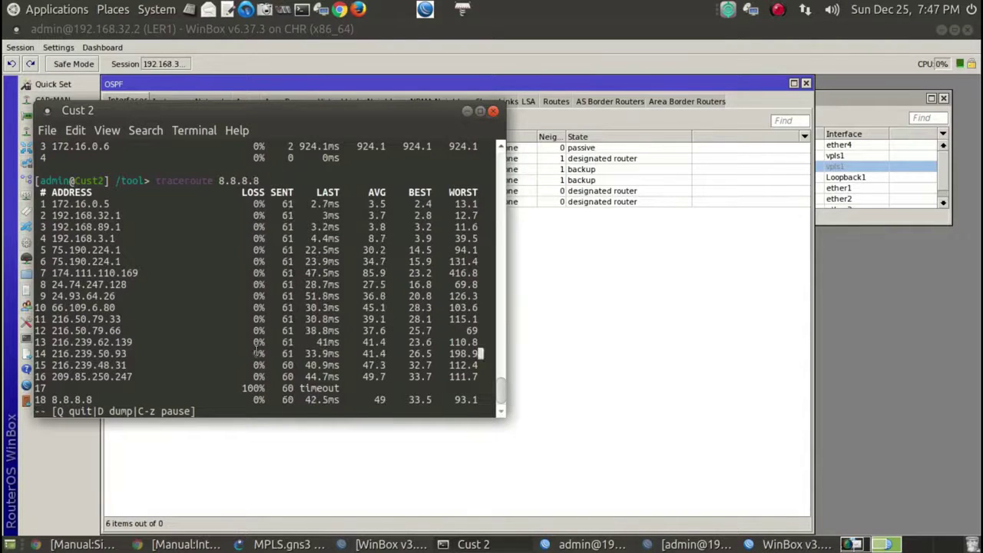
pyautogui.moveTo(315, 109); pyautogui.dragTo(728, 173)
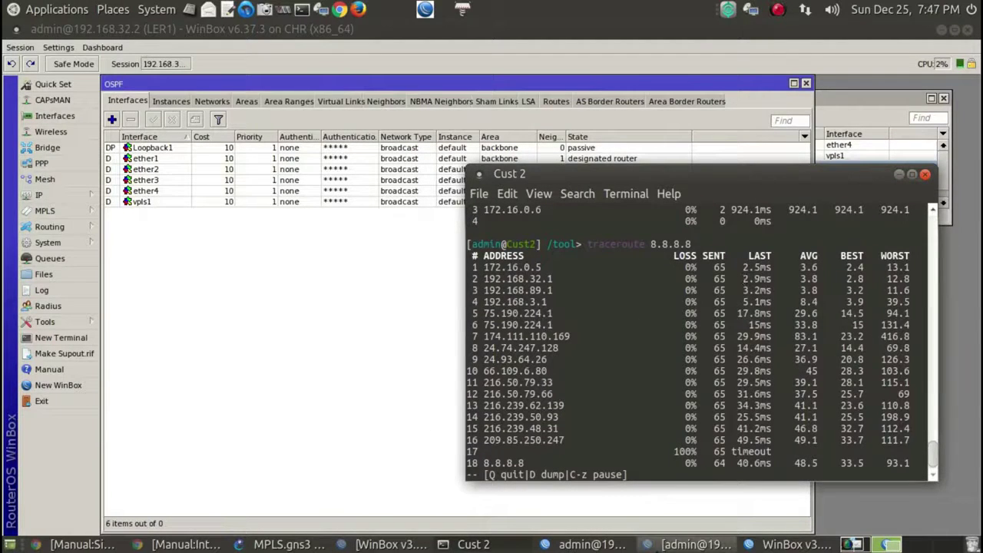
# Return to the LER2 session, open the status of vpls1, and disable the te1 traffic engineering interface
pyautogui.click(691, 544)
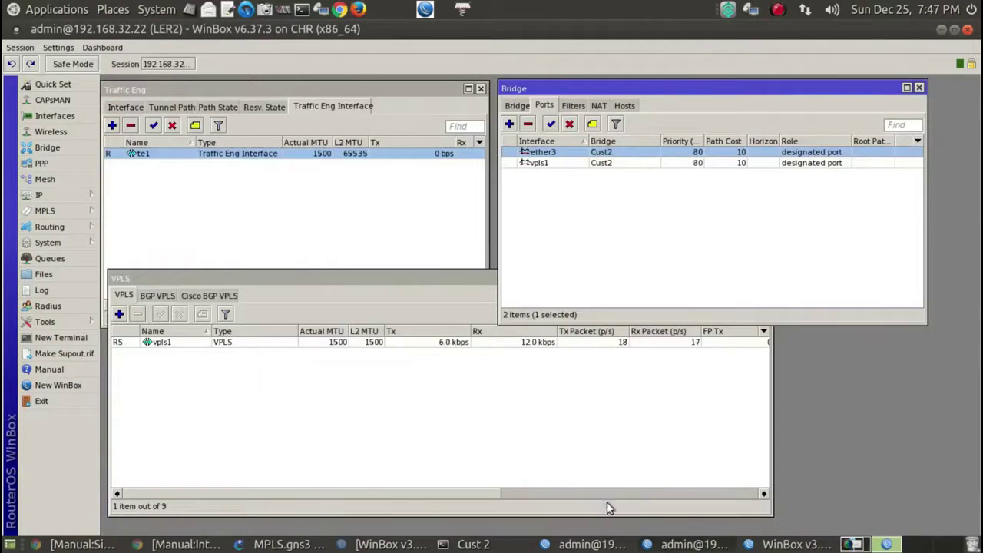
pyautogui.click(345, 241)
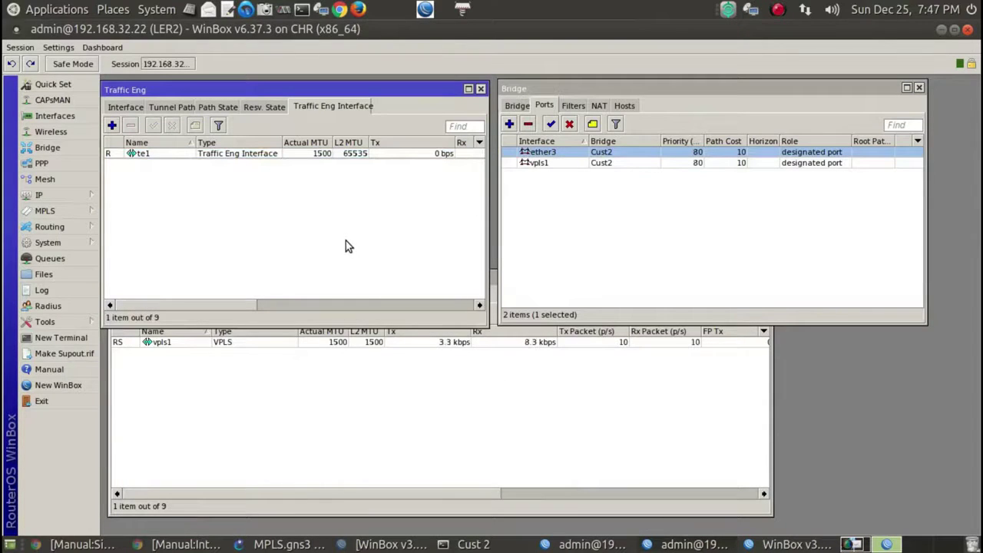
pyautogui.click(256, 152)
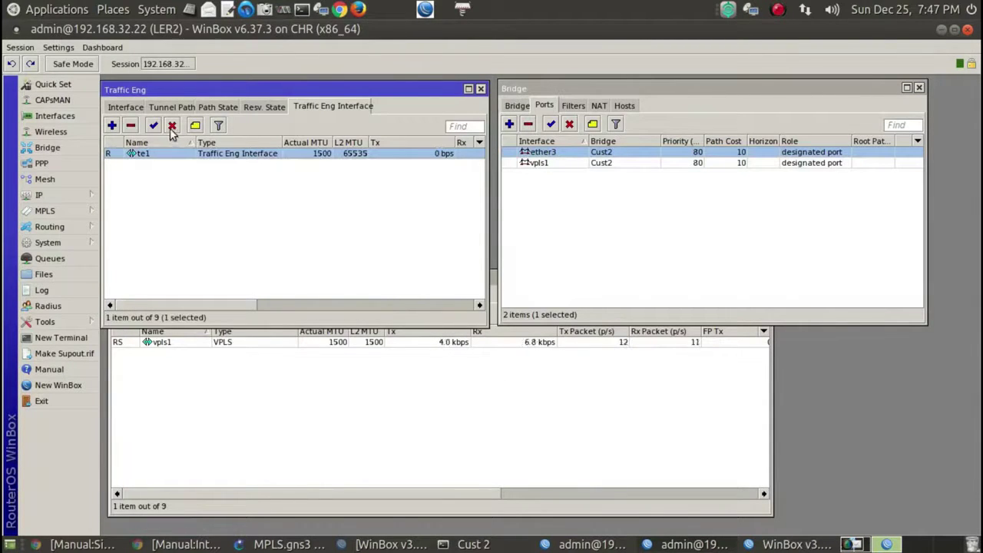
pyautogui.doubleClick(254, 341)
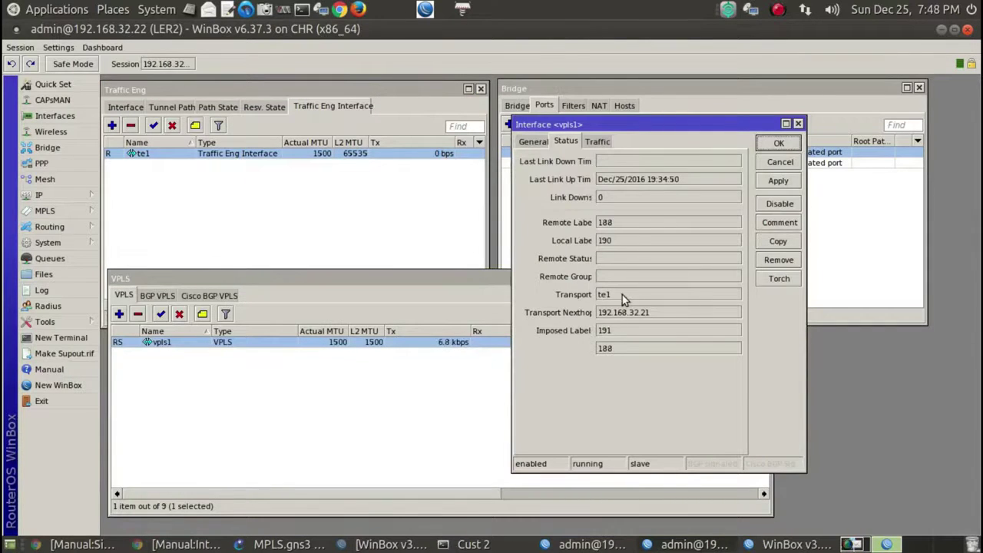
pyautogui.click(172, 126)
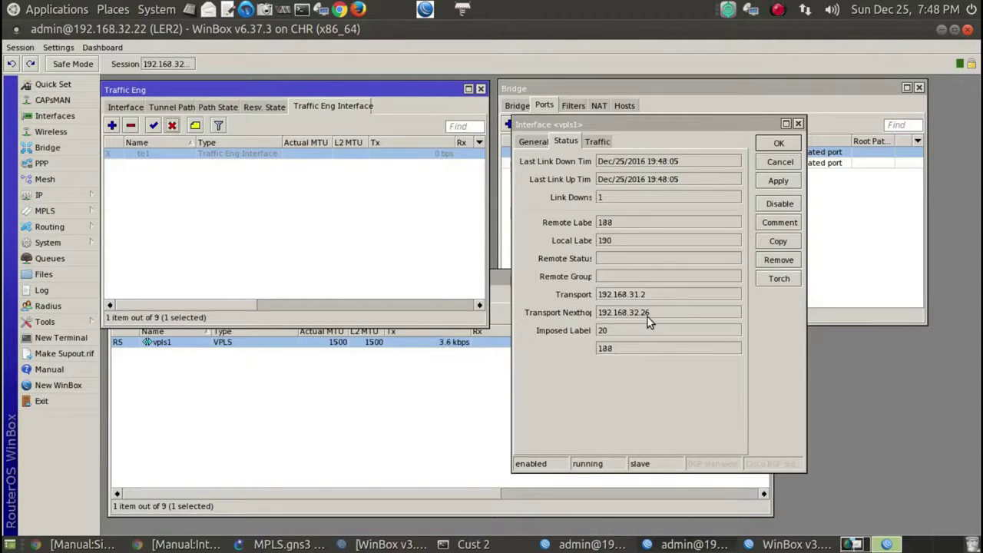
# Stop the trace running in the Cust 2 terminal, run the traceroute to 8.8.8.8 again, and quit it
pyautogui.click(494, 546)
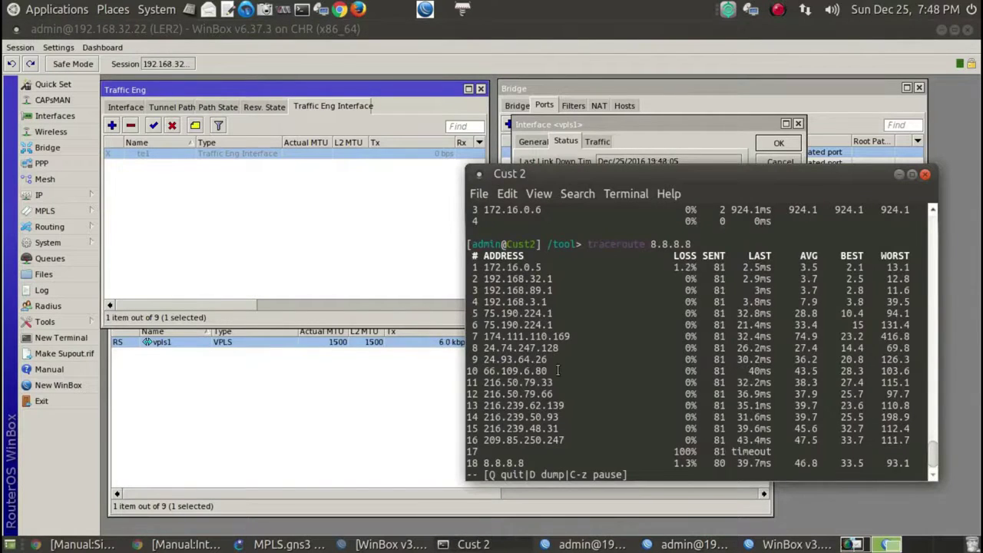
pyautogui.press('q')
pyautogui.press('Up')
pyautogui.press('Return')
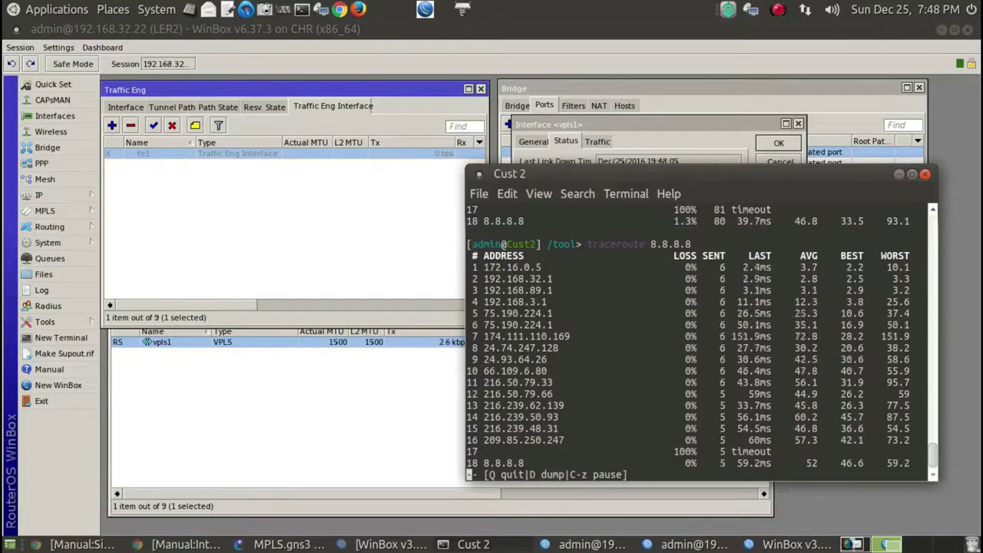
pyautogui.press('q')
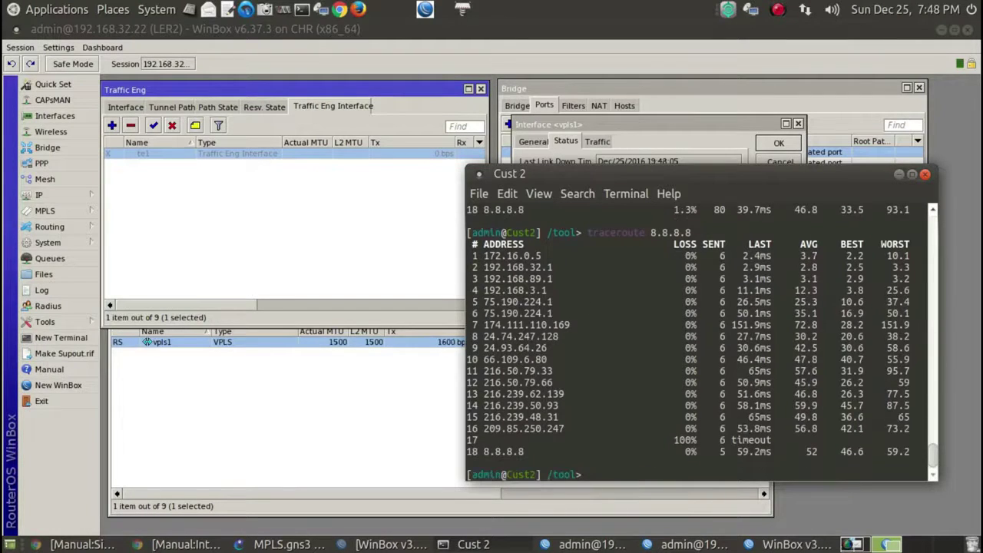
# Run the recalled ping command to 8.8.8.8 in the Cust 2 terminal and stop it
pyautogui.press('Up')
pyautogui.press('Up')
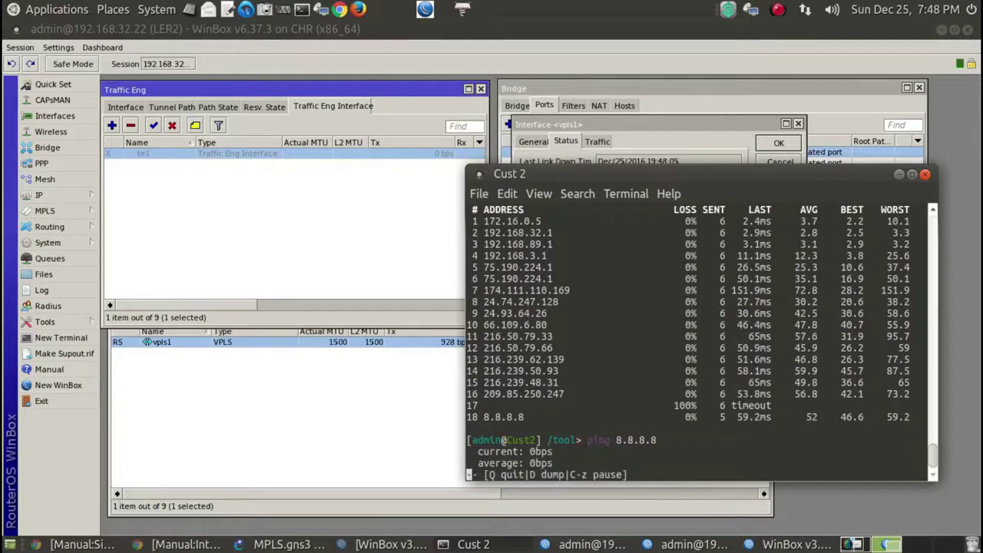
pyautogui.press('Return')
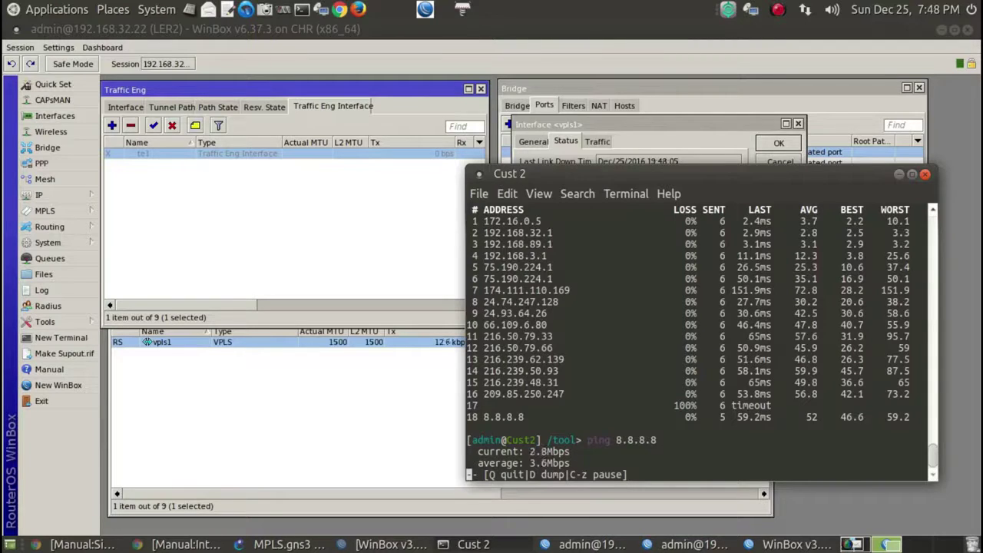
pyautogui.press('q')
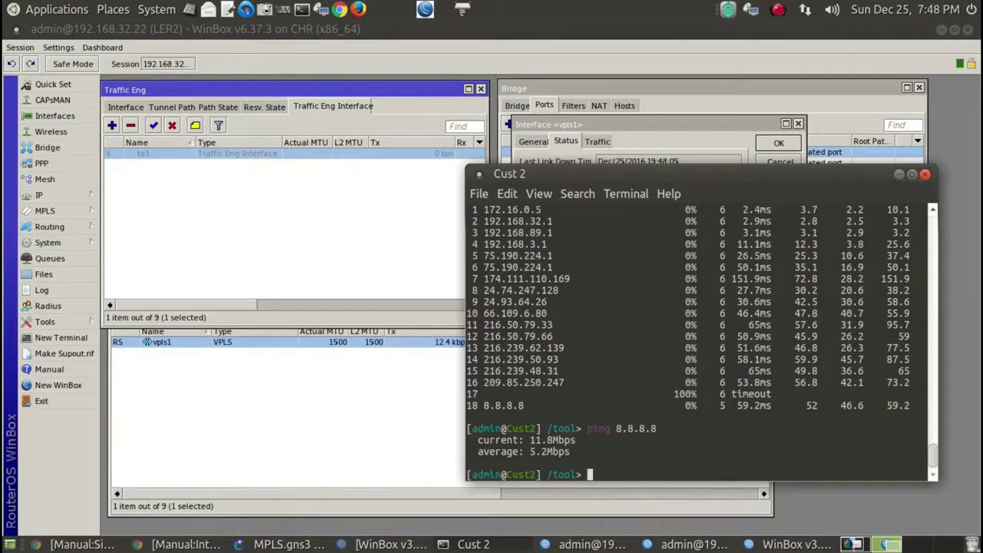
# Check the transport and next hop of vpls1 on LER2 and compare the path with the GNS3 topology
pyautogui.click(384, 423)
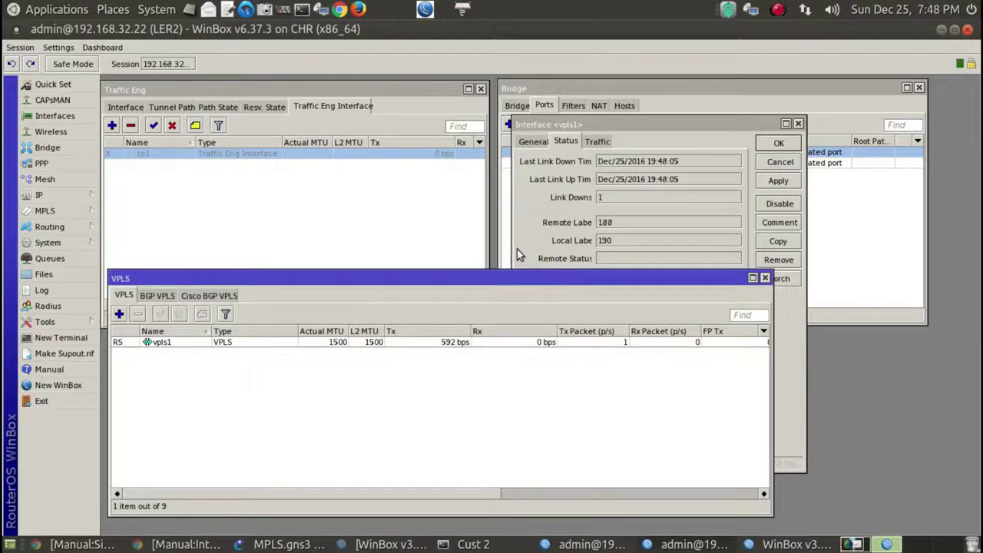
pyautogui.click(564, 231)
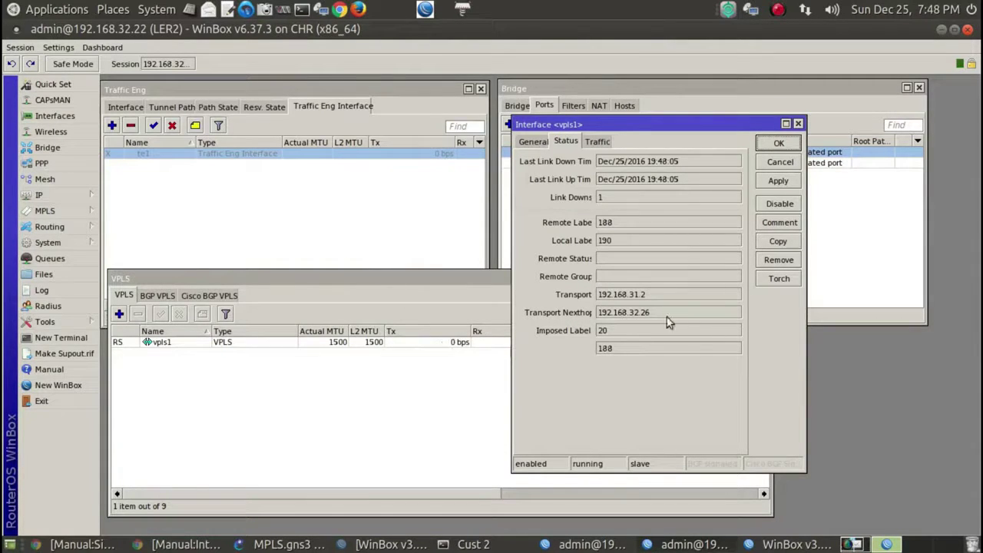
pyautogui.click(284, 545)
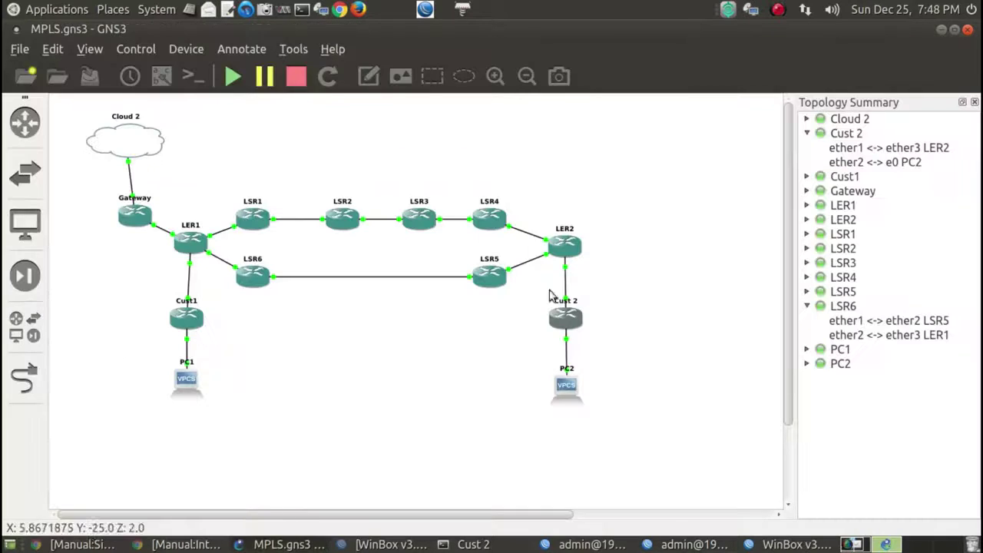
# Open a WinBox session to LSR5 at 192.168.32.26 and select its ether1 entry in the address list
pyautogui.click(388, 544)
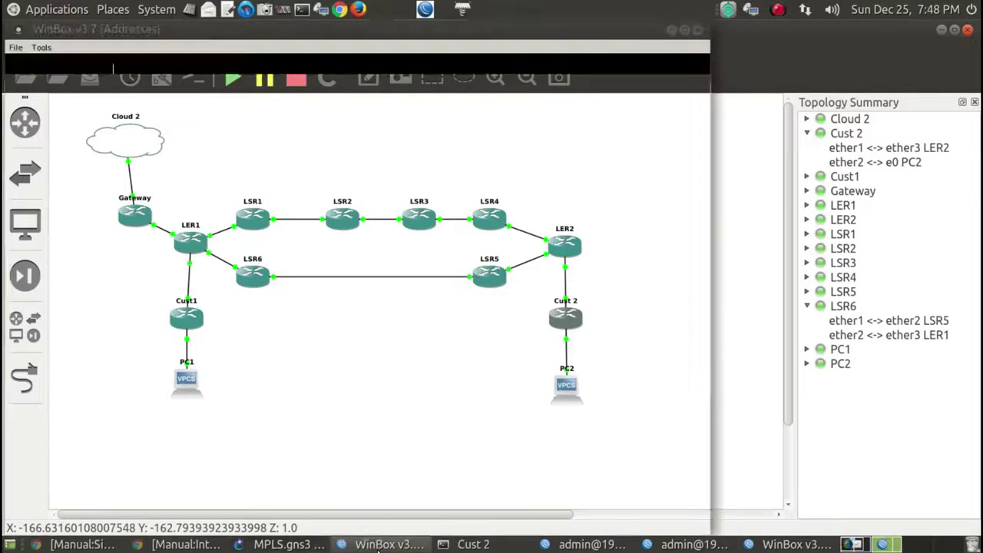
pyautogui.doubleClick(284, 462)
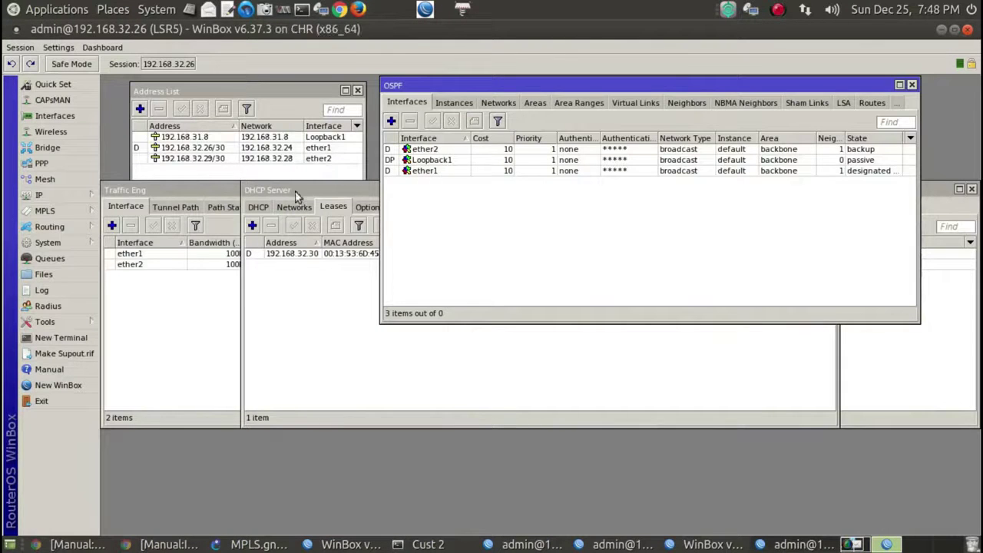
pyautogui.click(193, 148)
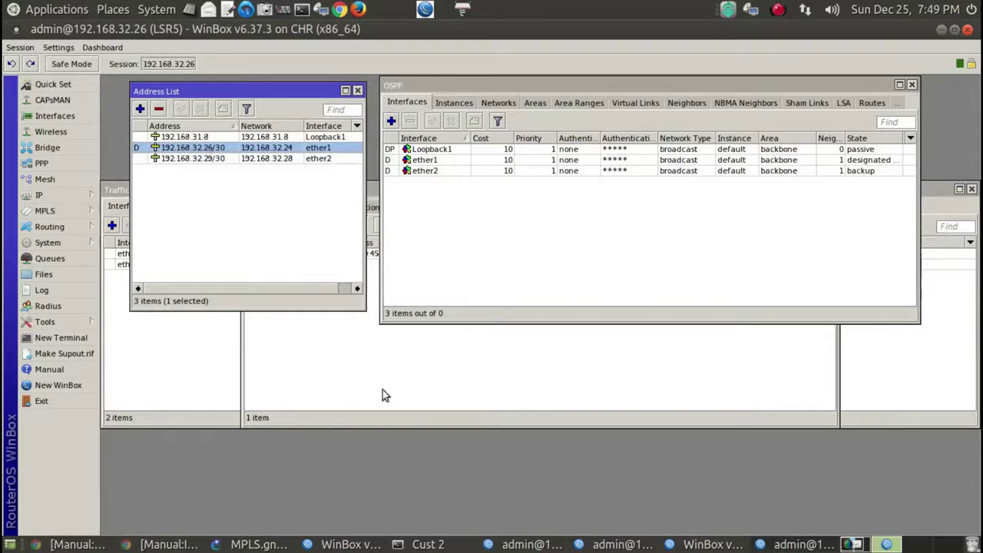
# Glance at the Cust 2 terminal, close the LSR5 session, and return to the GNS3 topology
pyautogui.click(453, 547)
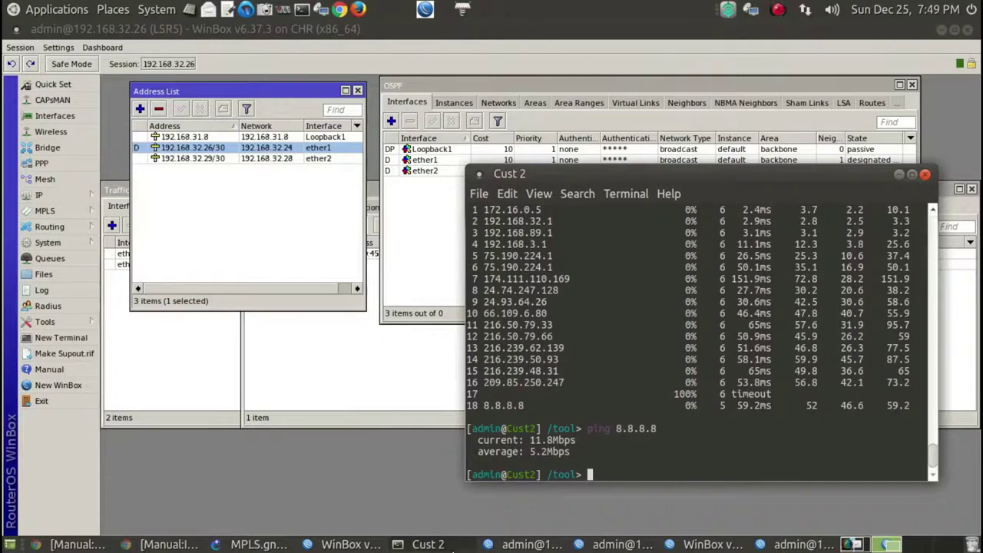
pyautogui.click(455, 547)
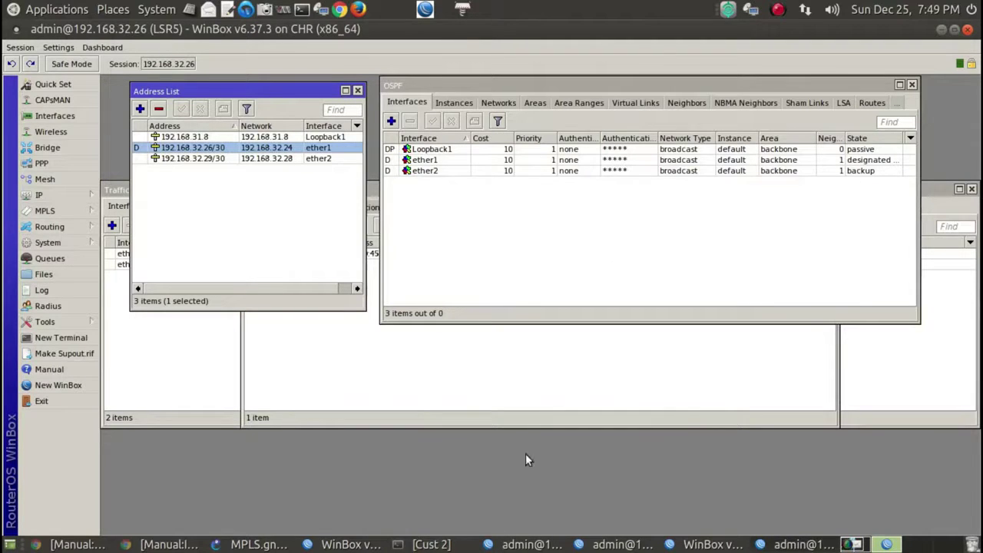
pyautogui.click(969, 31)
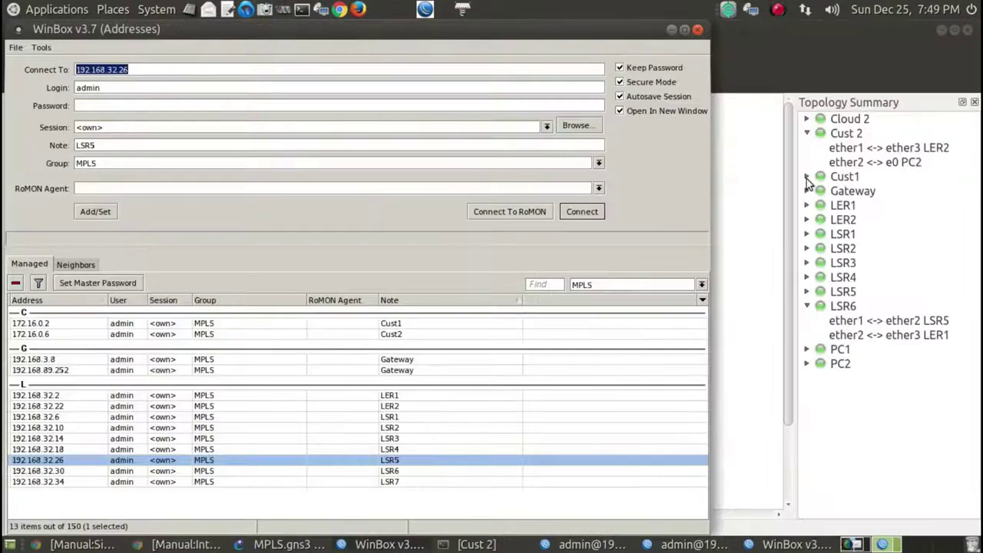
pyautogui.click(258, 545)
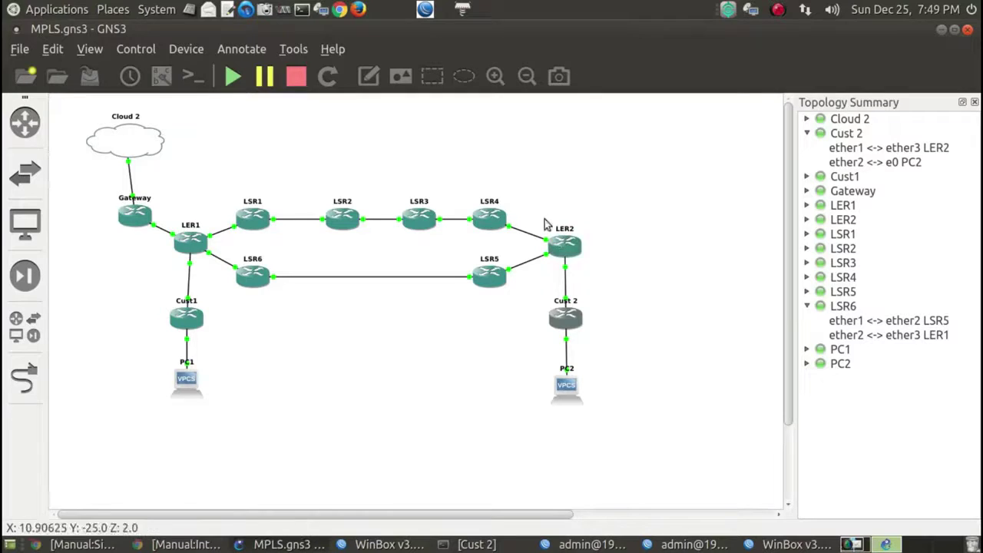
# Switch to the LER1 session, close the OSPF window, and open the status of vpls1, moving its dialog aside
pyautogui.click(603, 546)
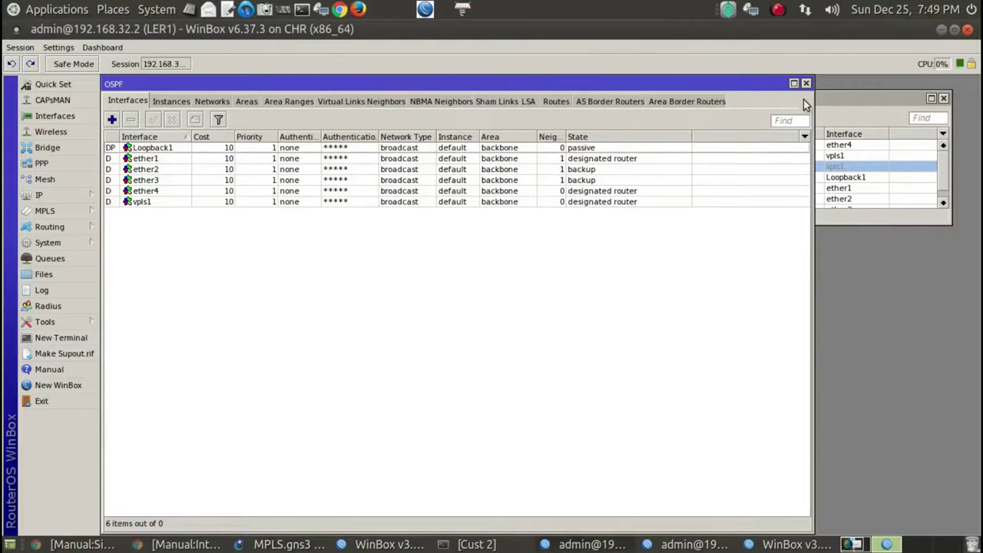
pyautogui.click(806, 83)
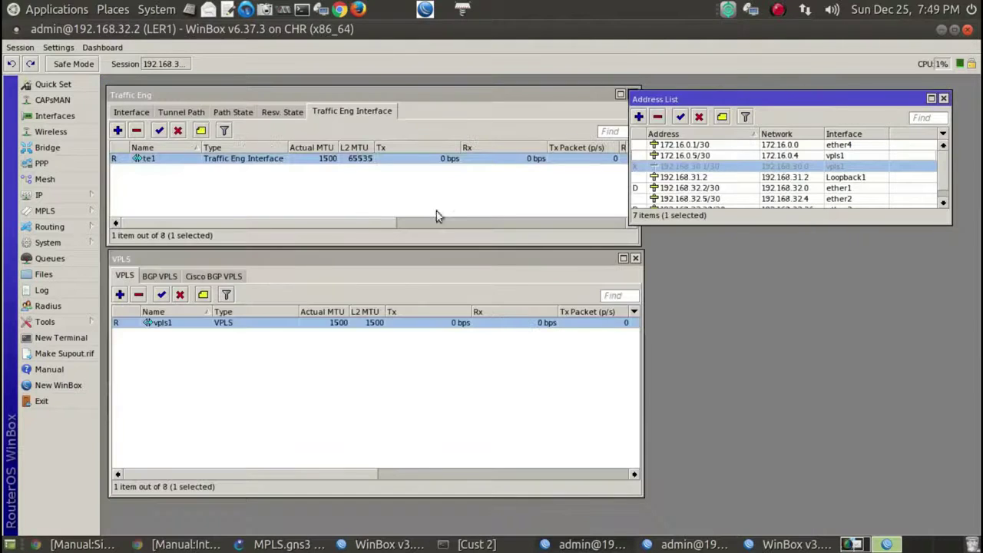
pyautogui.doubleClick(227, 322)
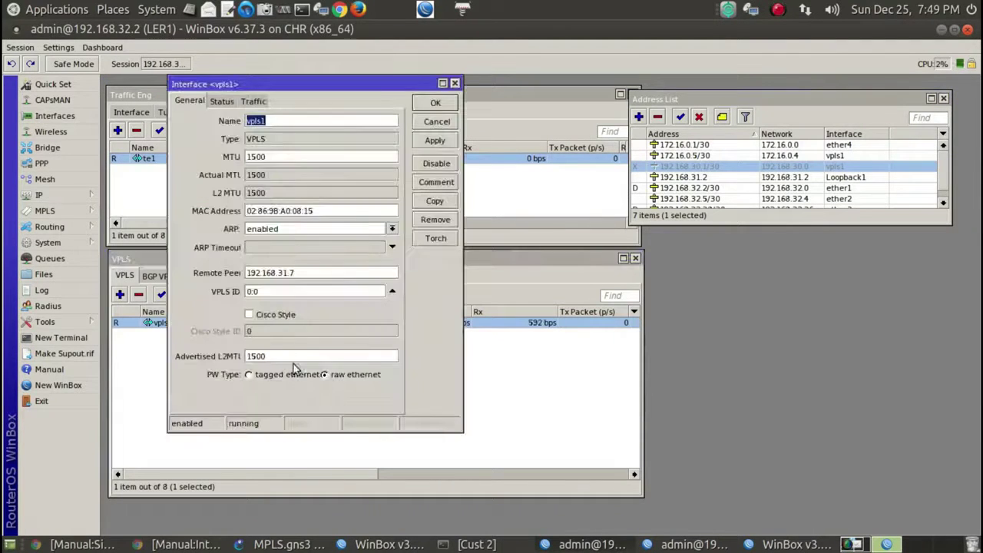
pyautogui.click(221, 102)
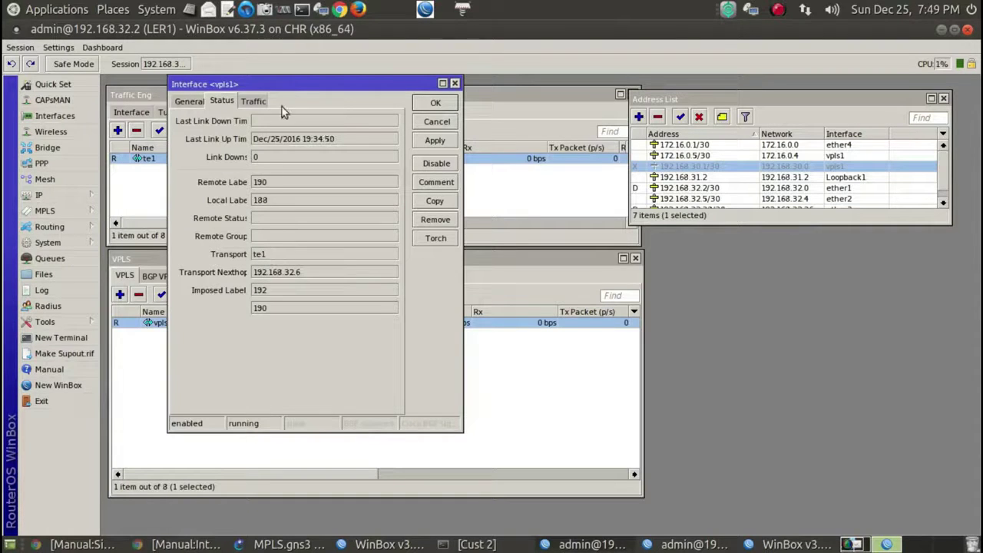
pyautogui.moveTo(319, 89); pyautogui.dragTo(527, 160)
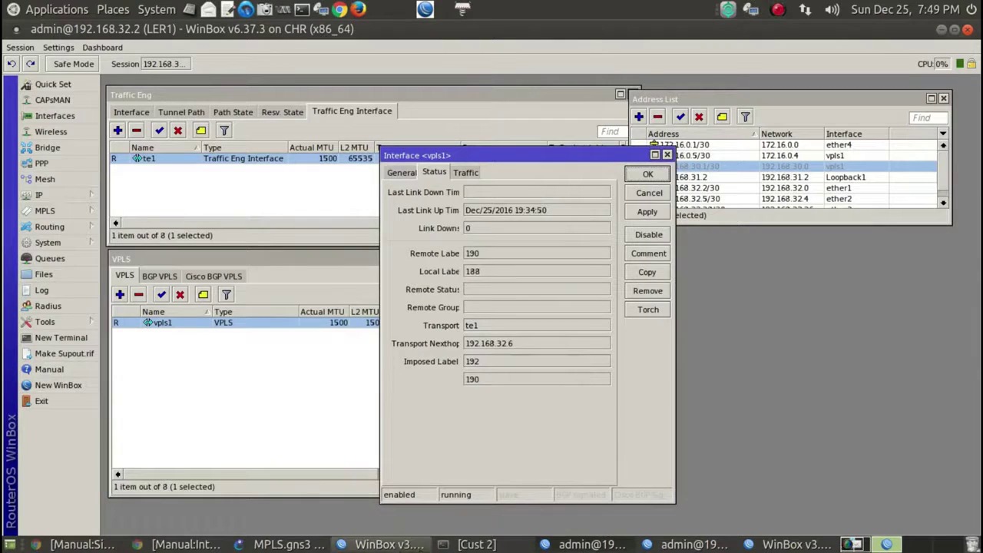
# Open a WinBox session to LSR1 at 192.168.32.6 from the saved MPLS devices
pyautogui.click(389, 546)
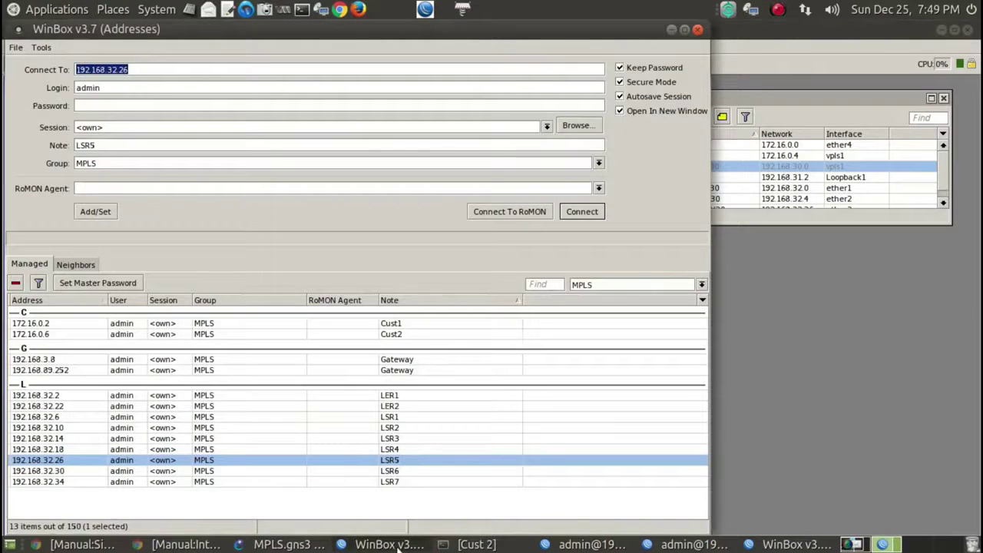
pyautogui.click(280, 415)
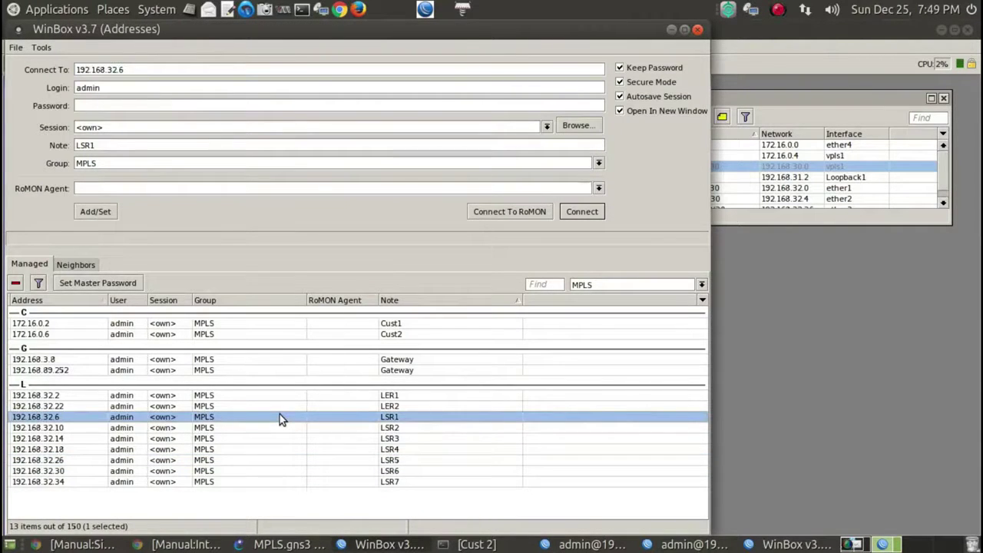
pyautogui.doubleClick(279, 416)
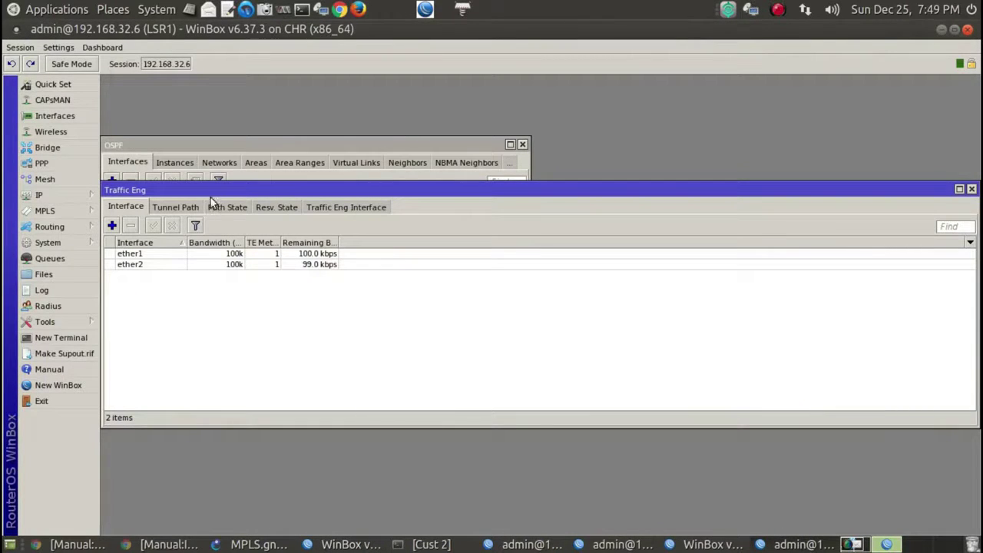
# Open LSR1's IP address list, check its ether2 and ether1 addresses, and compare them with LSR1's place in the GNS3 topology
pyautogui.moveTo(203, 189); pyautogui.dragTo(207, 291)
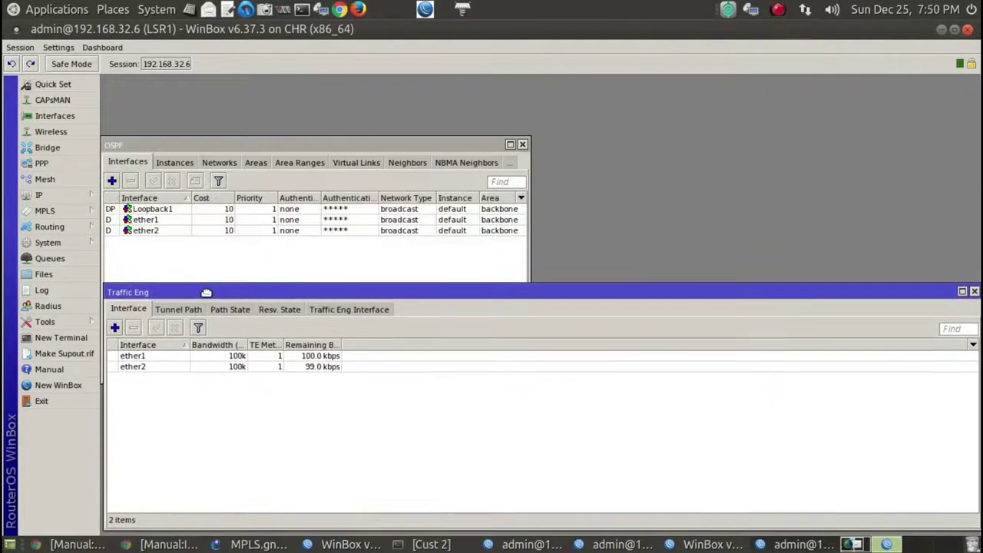
pyautogui.click(40, 195)
pyautogui.click(150, 211)
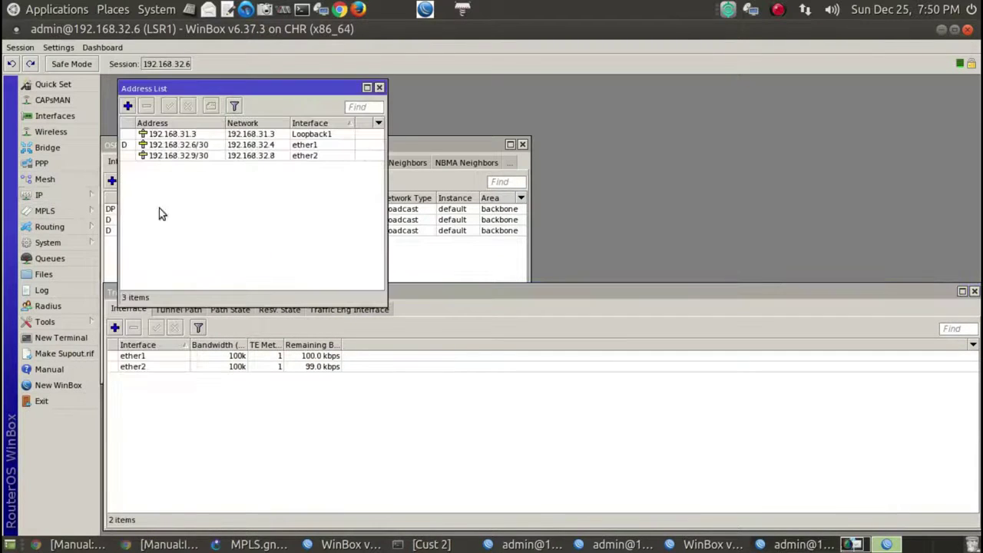
pyautogui.click(201, 155)
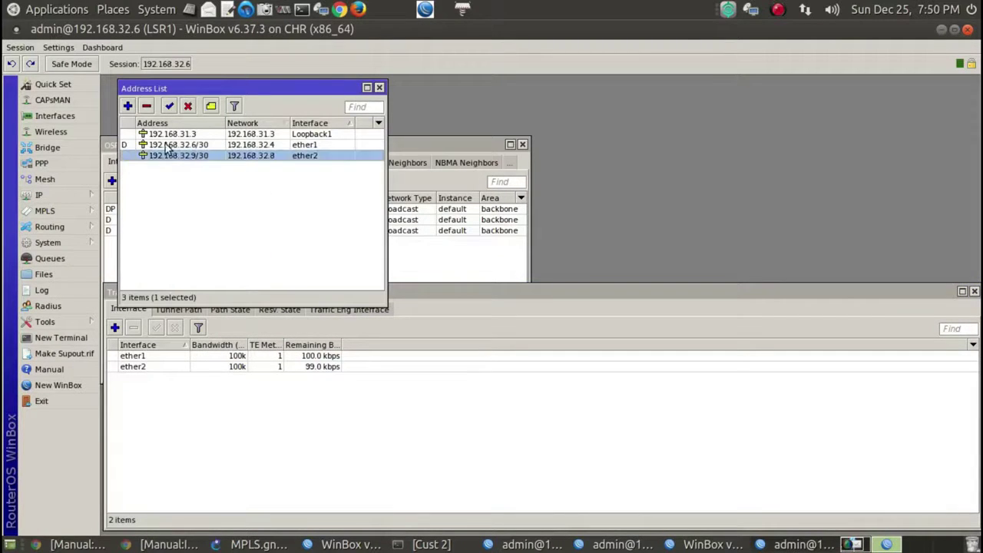
pyautogui.click(165, 146)
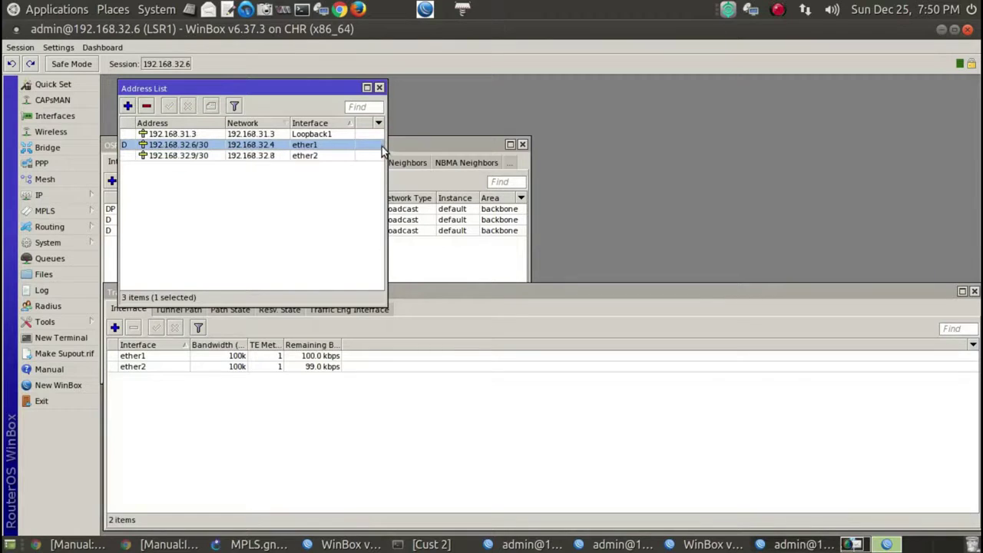
pyautogui.click(284, 547)
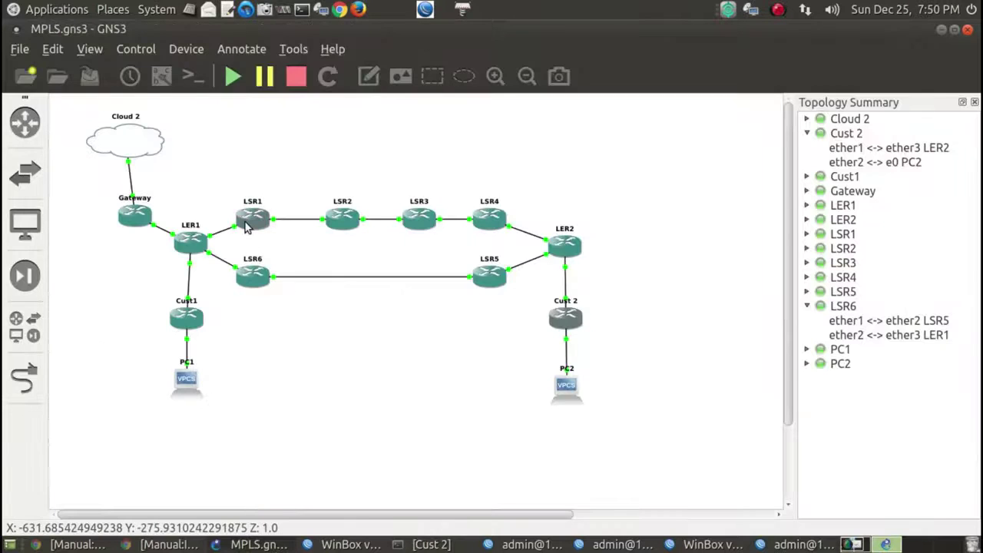
pyautogui.moveTo(238, 223)
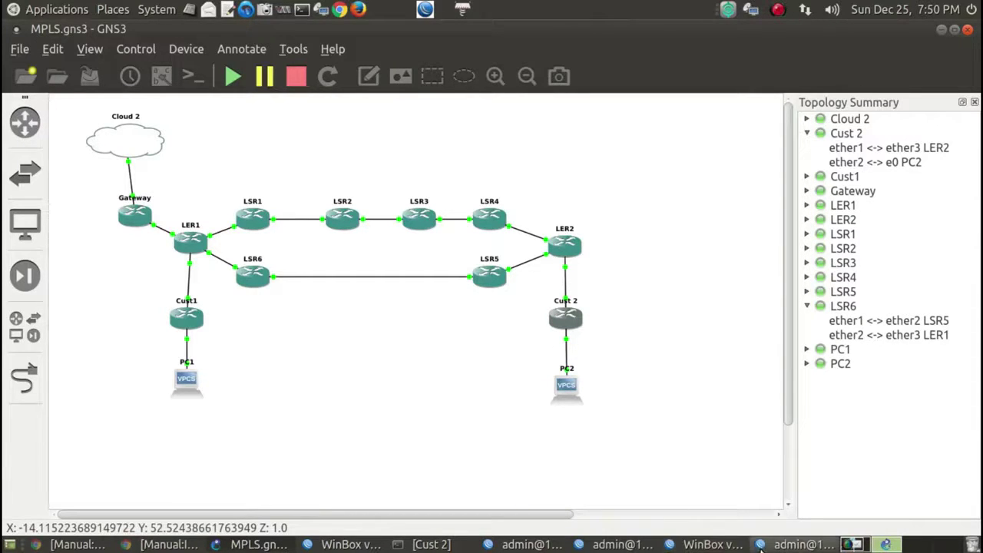
# Close the spare WinBox address window that lists all saved devices
pyautogui.click(714, 545)
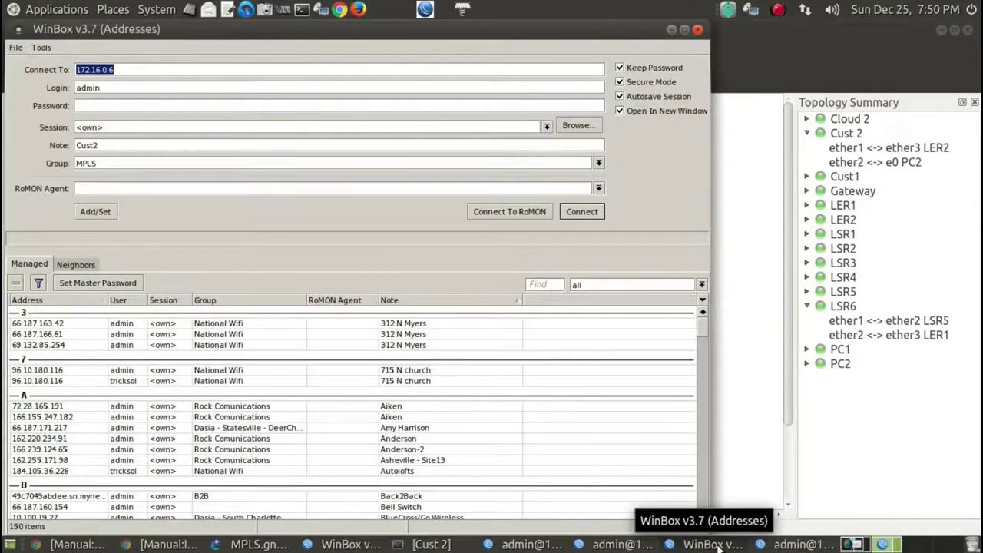
pyautogui.rightClick(716, 547)
pyautogui.click(695, 527)
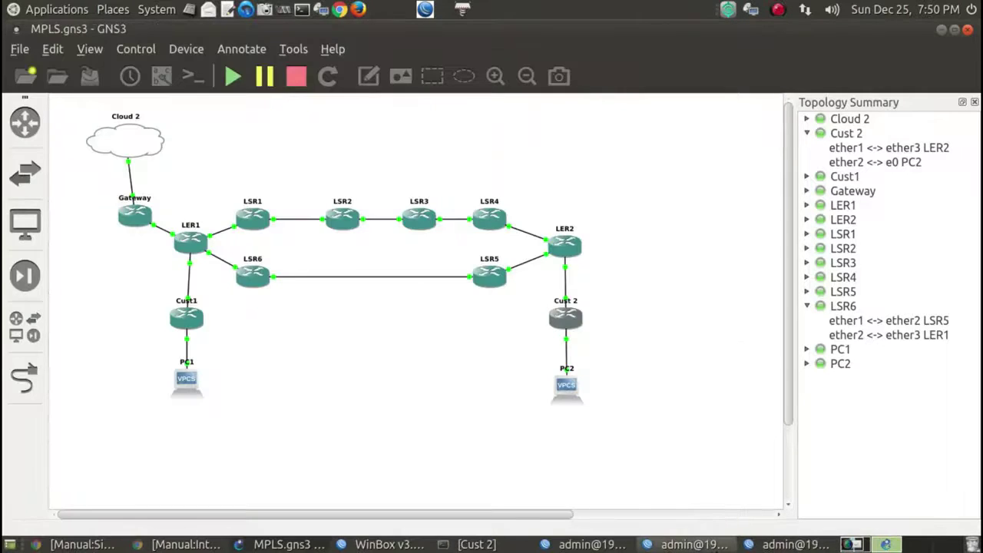
# Switch to the LER1 session, move the vpls1 dialog aside, and remove the disabled 192.168.30.1/30 address on vpls1
pyautogui.click(623, 542)
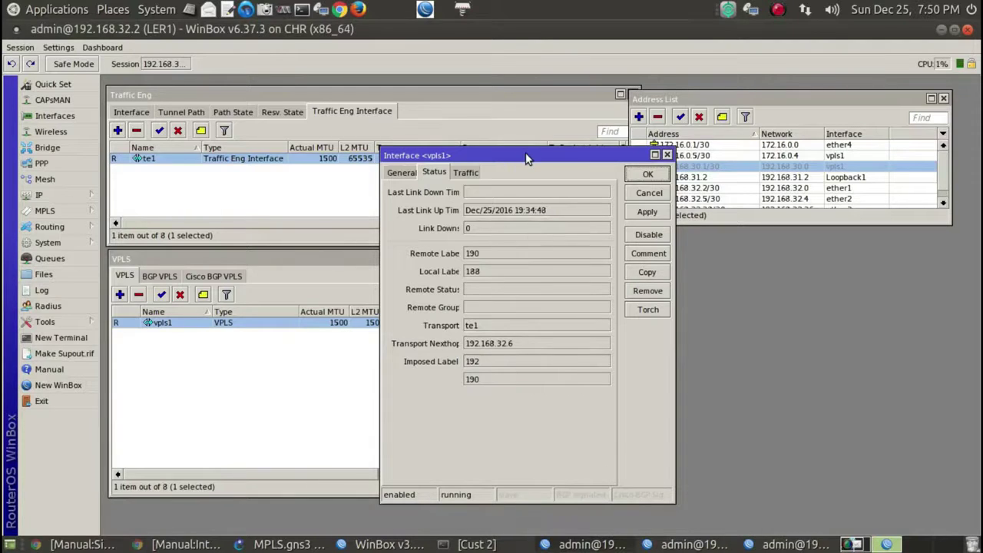
pyautogui.moveTo(526, 156); pyautogui.dragTo(634, 174)
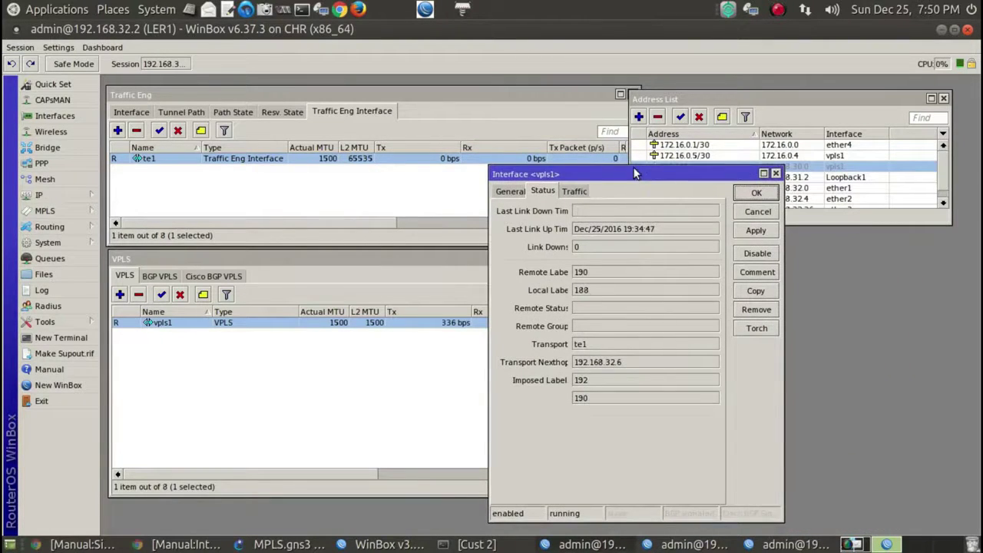
pyautogui.moveTo(634, 169); pyautogui.dragTo(597, 185)
pyautogui.click(697, 169)
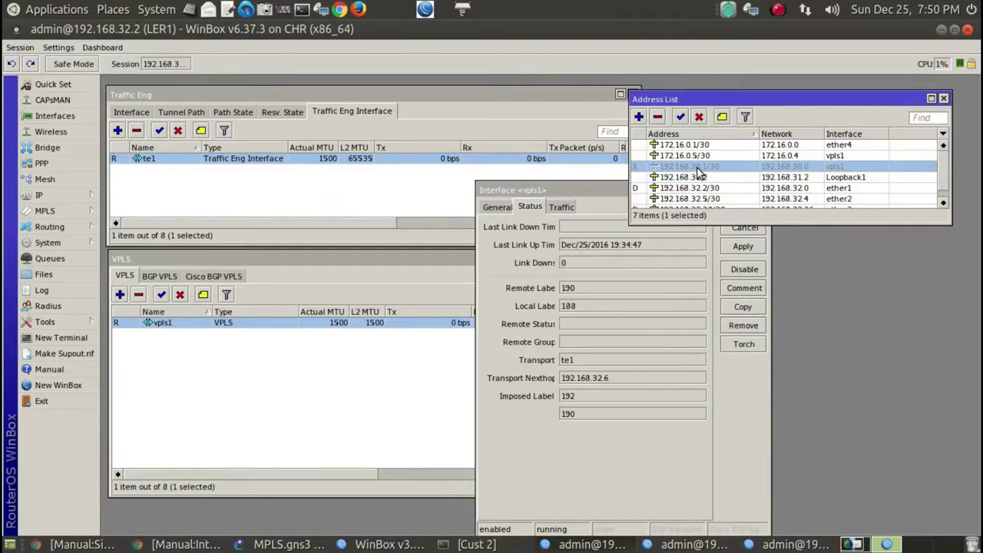
pyautogui.click(658, 117)
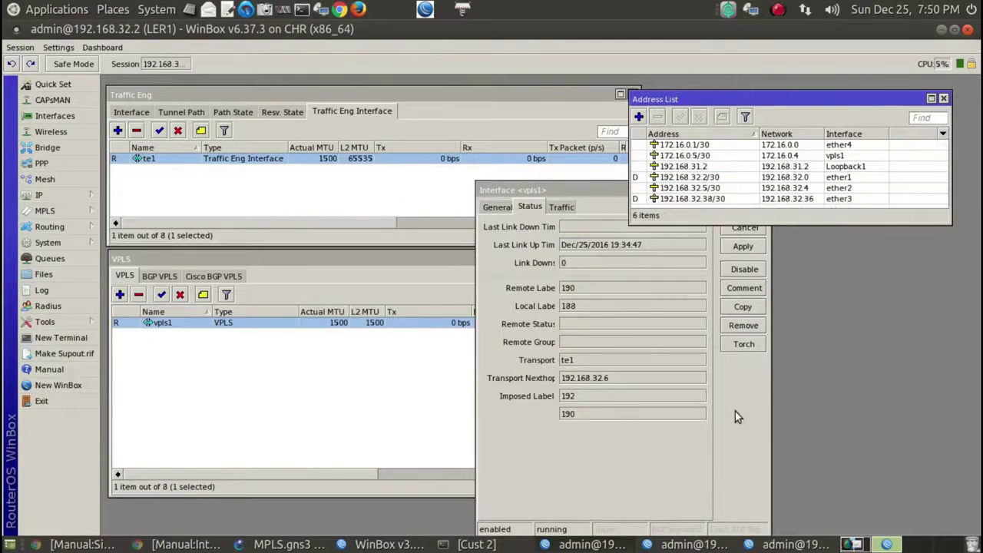
# Review the general settings and the transport status of vpls1 on LER1
pyautogui.click(736, 443)
pyautogui.click(507, 207)
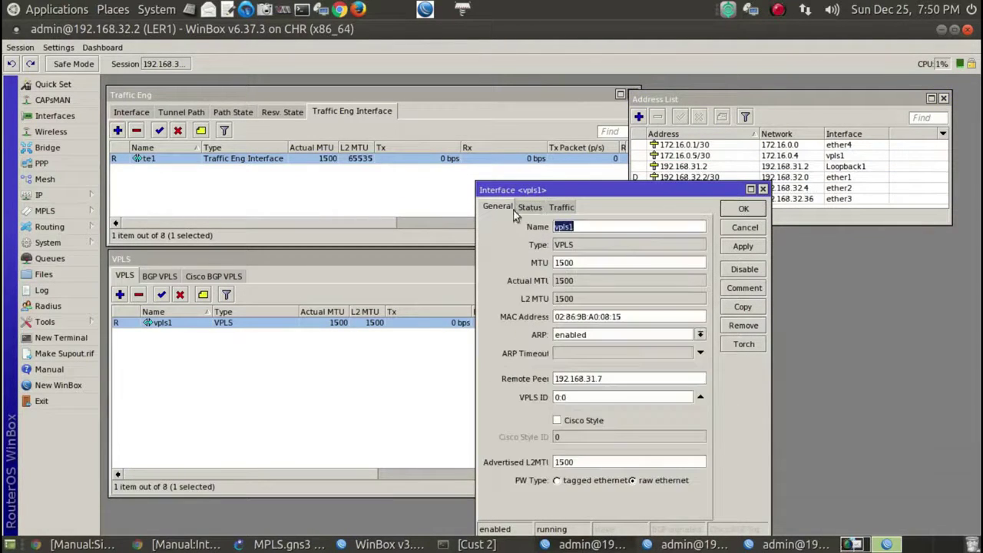
pyautogui.click(530, 208)
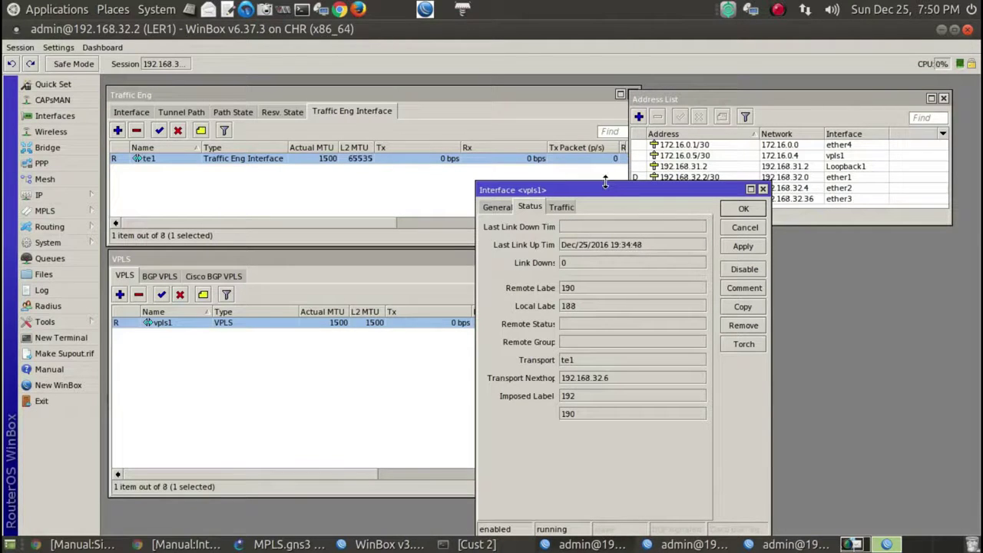
pyautogui.click(606, 182)
pyautogui.moveTo(609, 194); pyautogui.dragTo(590, 163)
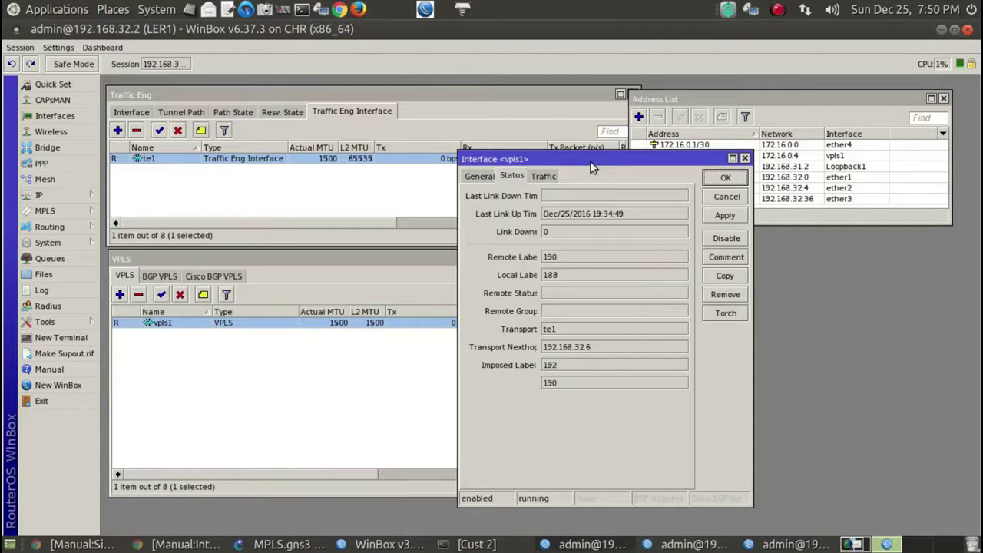
# Move the vpls1 status dialog clear of the interface lists and disable LER1's te1 traffic engineering interface
pyautogui.moveTo(591, 167); pyautogui.dragTo(743, 189)
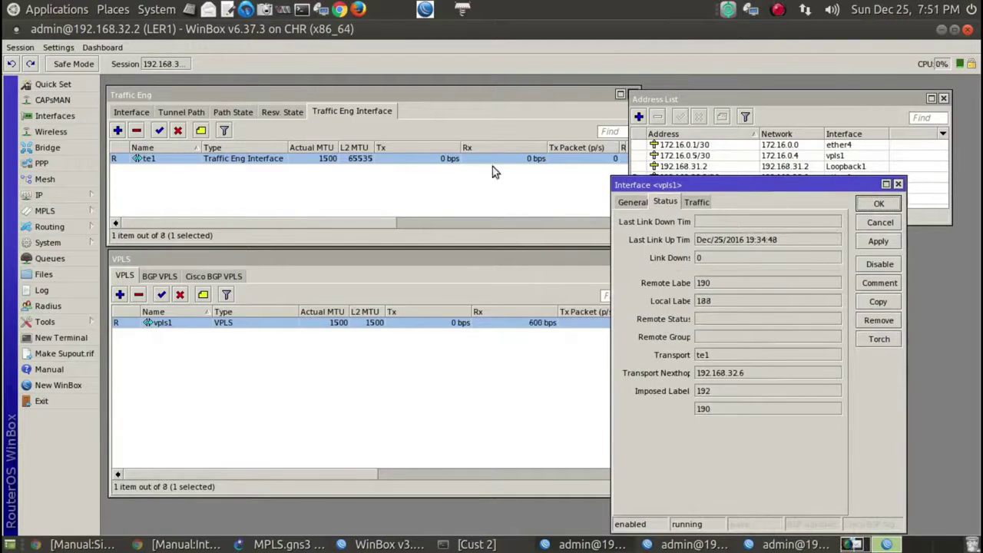
pyautogui.click(177, 131)
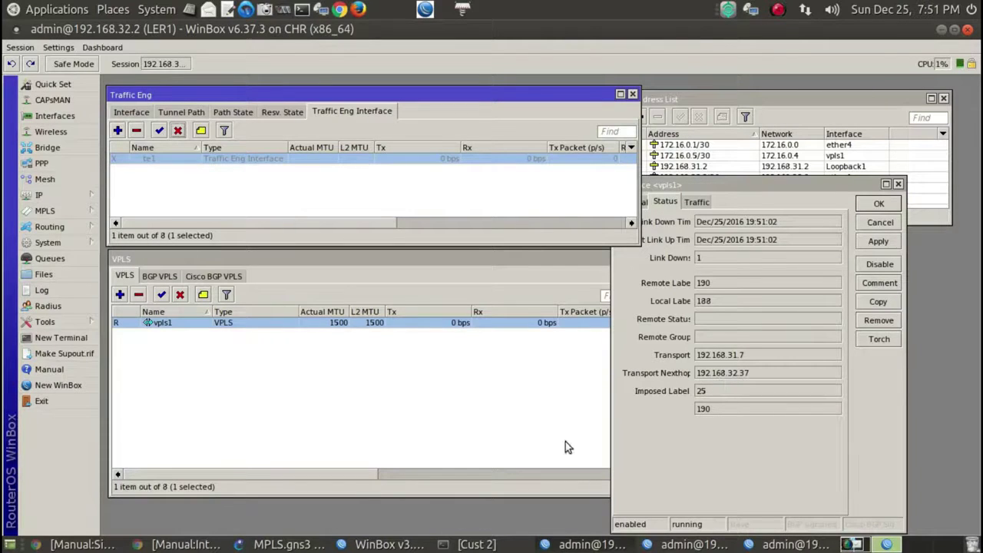
# Open a WinBox session to LSR6 at 192.168.32.30, select its ether2 address, and collapse LSR6 in the GNS3 topology summary
pyautogui.click(307, 544)
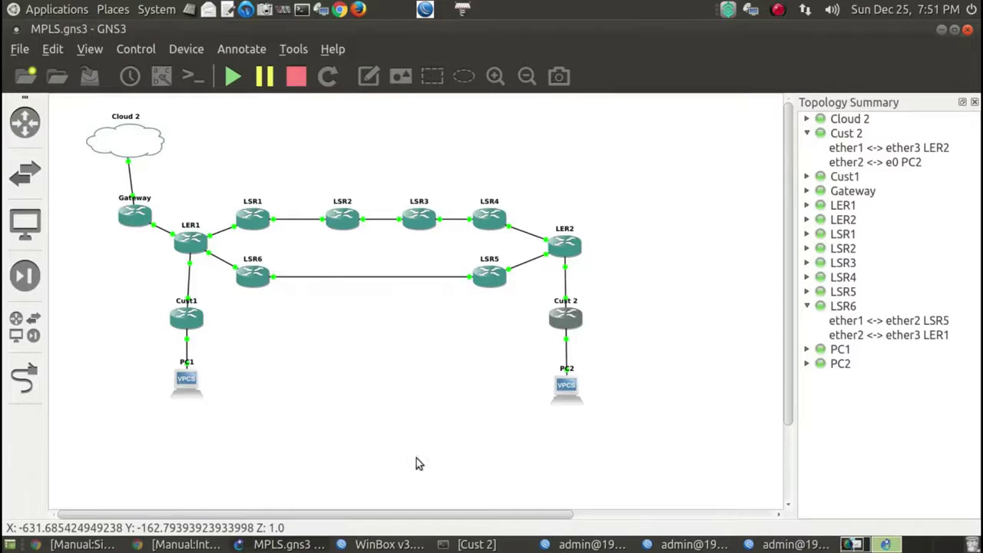
pyautogui.click(384, 544)
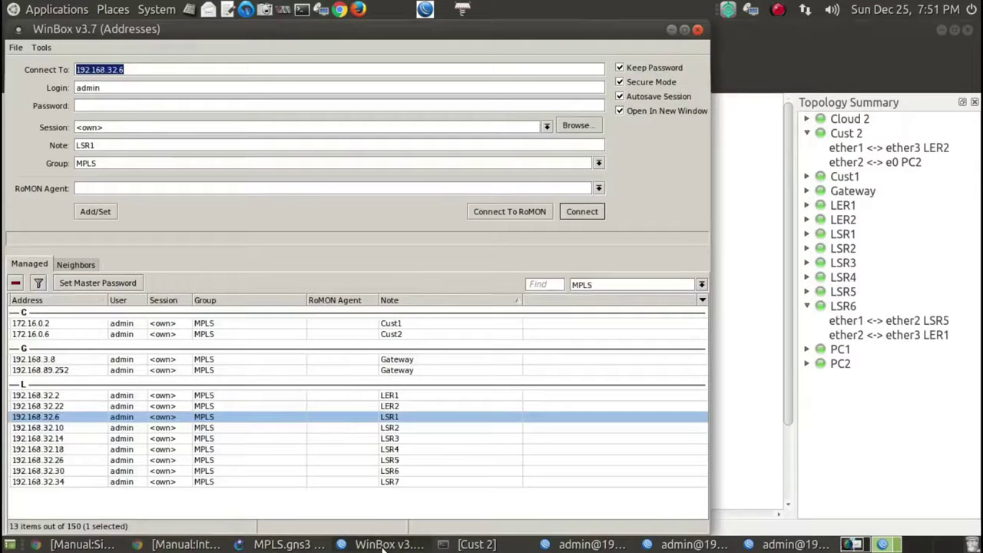
pyautogui.doubleClick(360, 470)
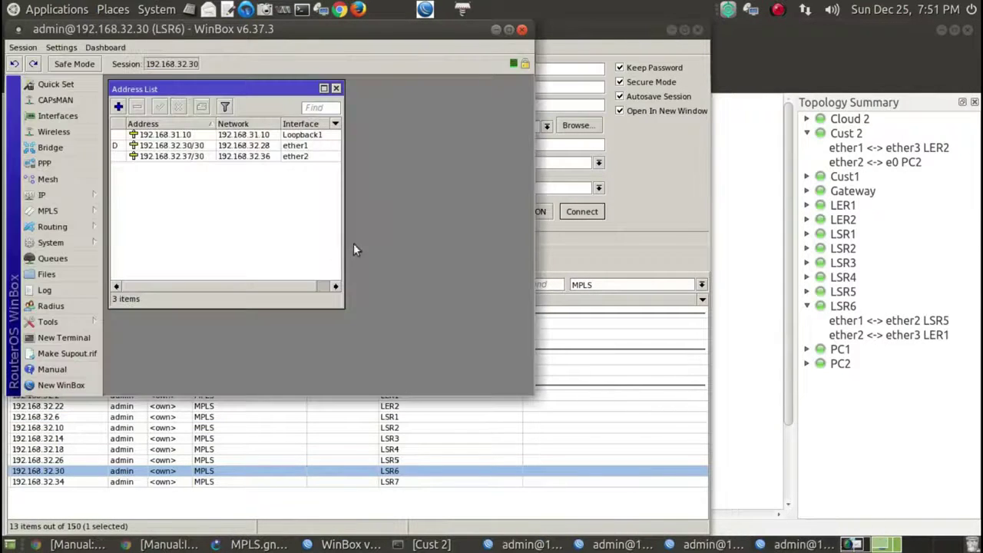
pyautogui.click(188, 159)
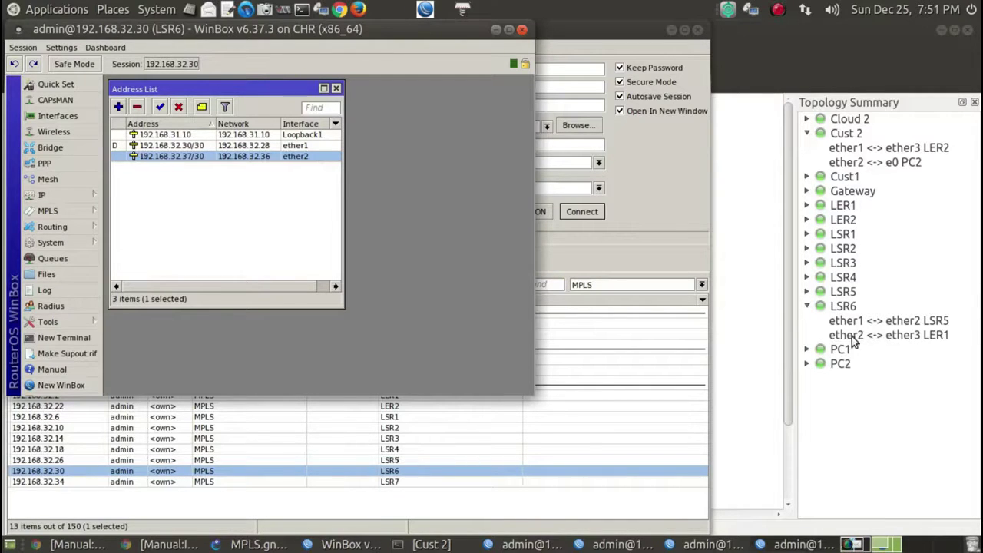
pyautogui.click(808, 307)
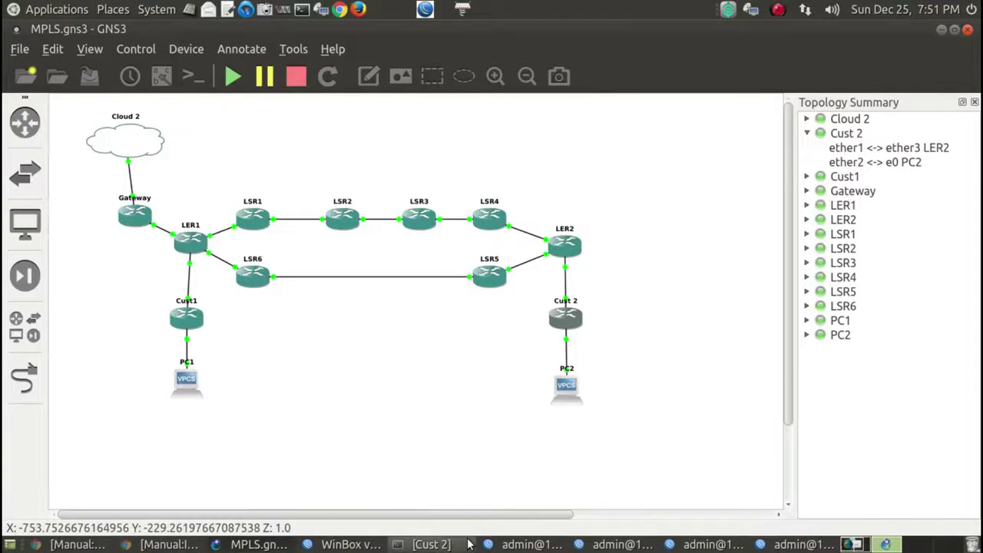
# Run a traceroute to 8.8.8.8 from the Cust 2 terminal and stop it once the final hop has answered
pyautogui.click(434, 544)
pyautogui.write('ping 8.8.8.8')
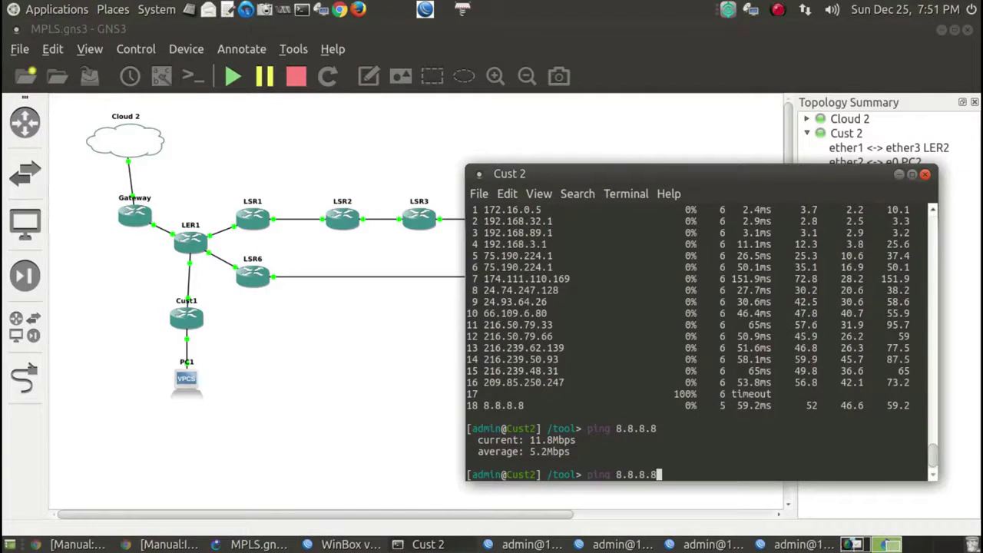
pyautogui.press('Up')
pyautogui.press('Return')
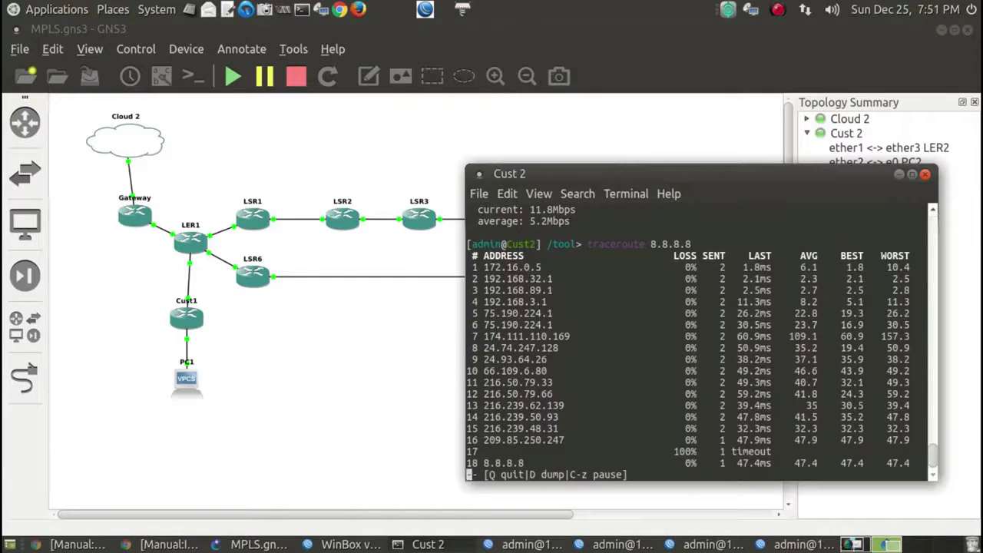
pyautogui.press('q')
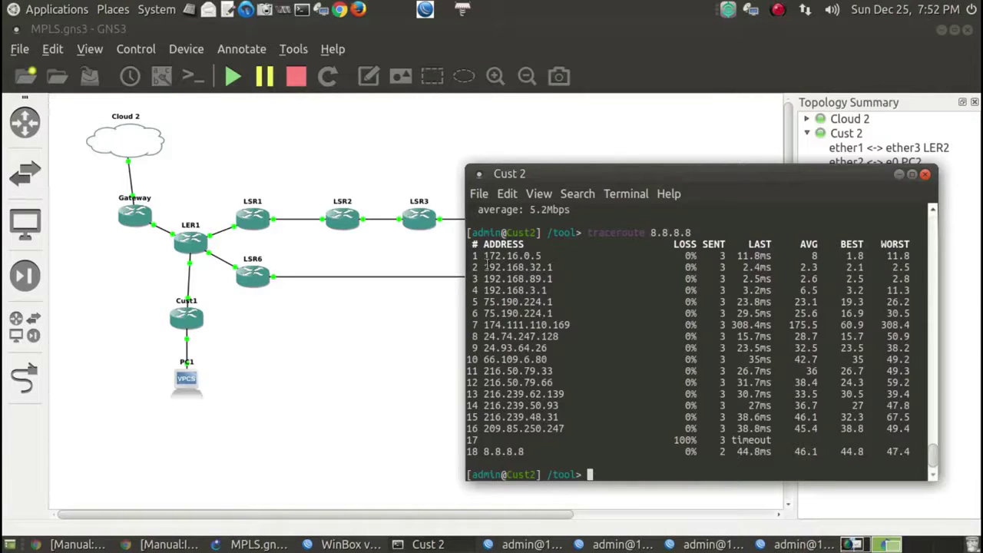
# Highlight traceroute hops 192.168.32.1 and 192.168.89.1 in turn, clear the highlight, and minimize the Cust 2 terminal
pyautogui.moveTo(488, 269); pyautogui.dragTo(554, 268)
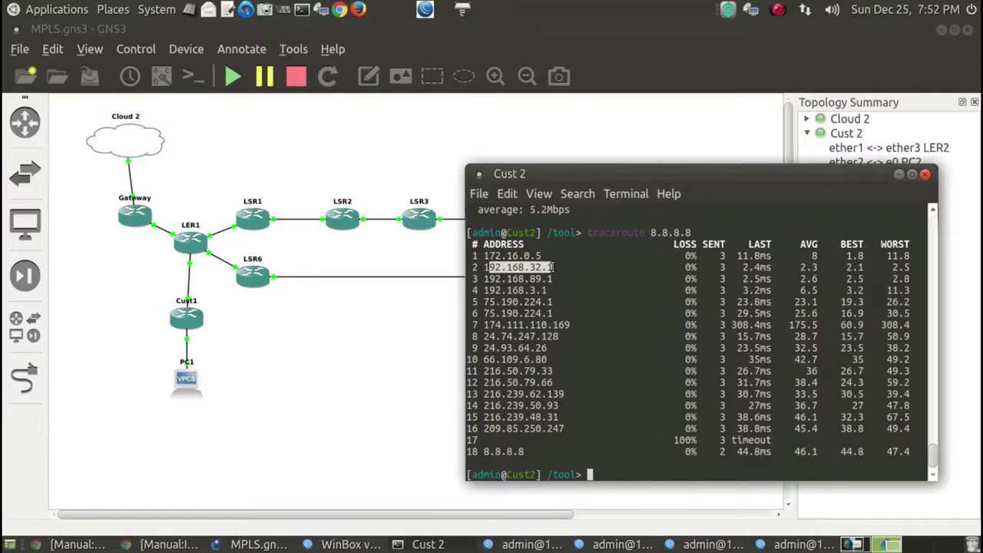
pyautogui.click(555, 279)
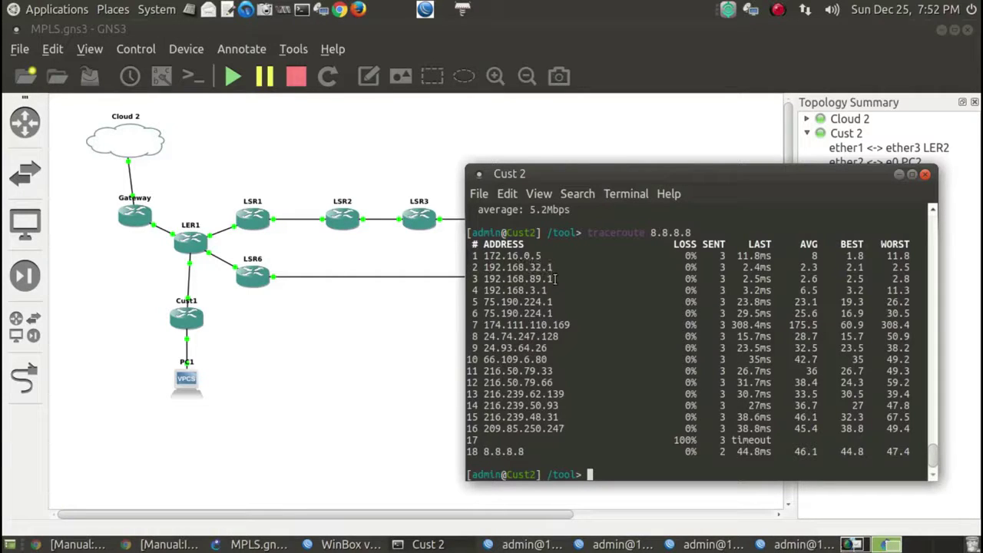
pyautogui.moveTo(553, 280); pyautogui.dragTo(489, 279)
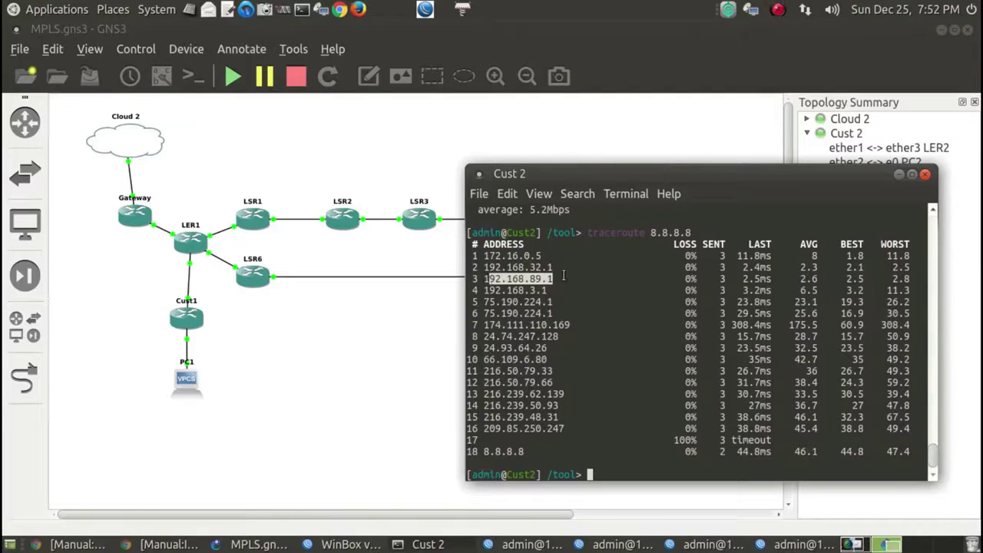
pyautogui.click(564, 276)
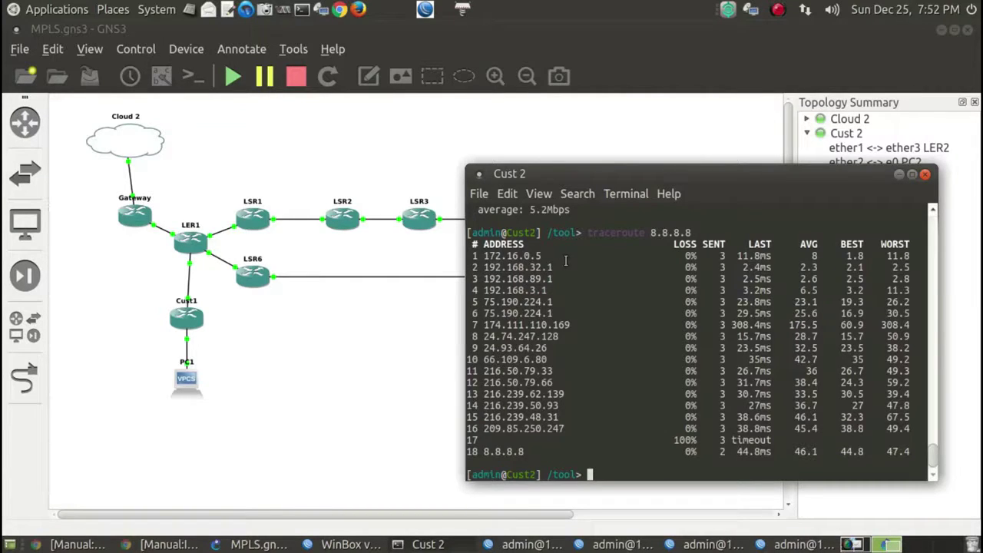
pyautogui.click(900, 176)
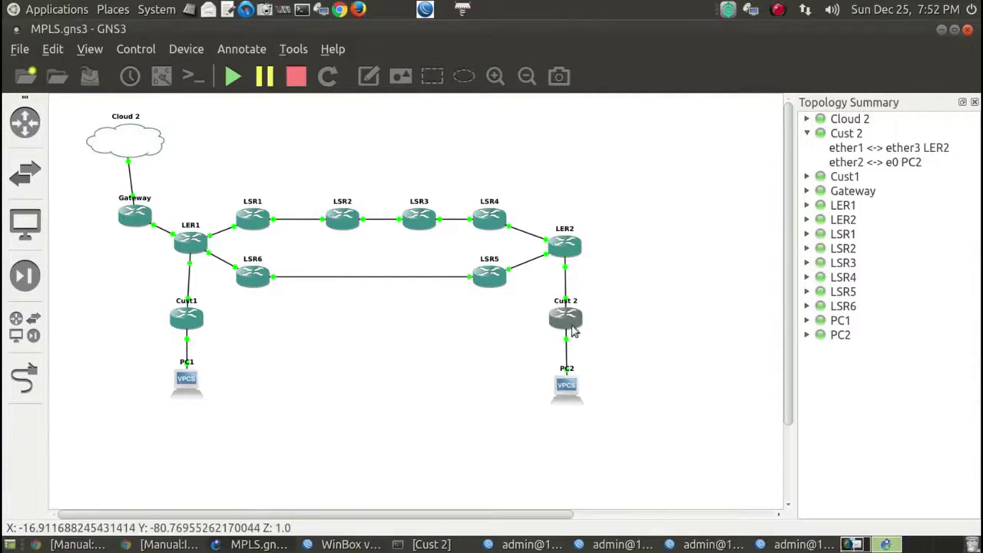
# Review the path between LER2, Cust 2 and LER1 in the GNS3 topology, and clear the node selection
pyautogui.moveTo(559, 246)
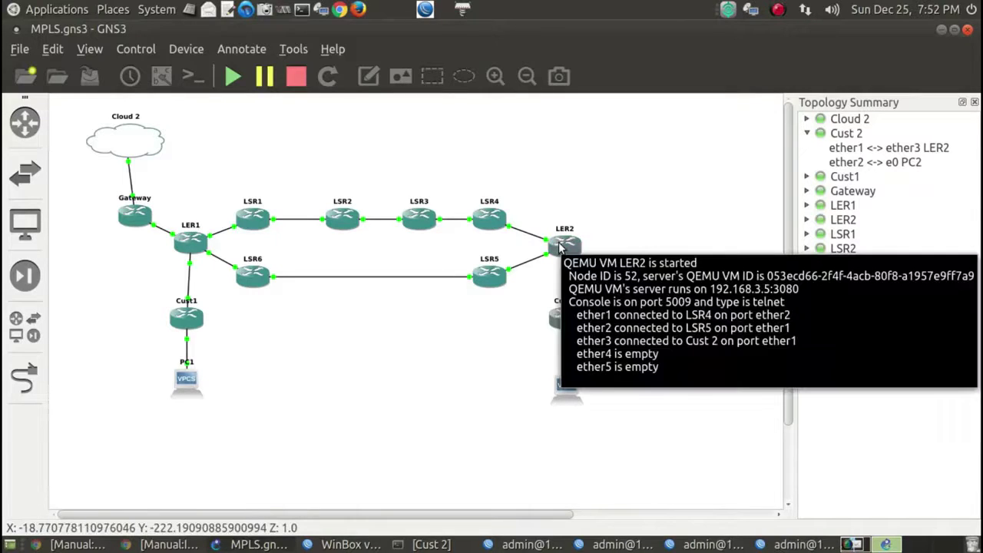
pyautogui.moveTo(562, 323)
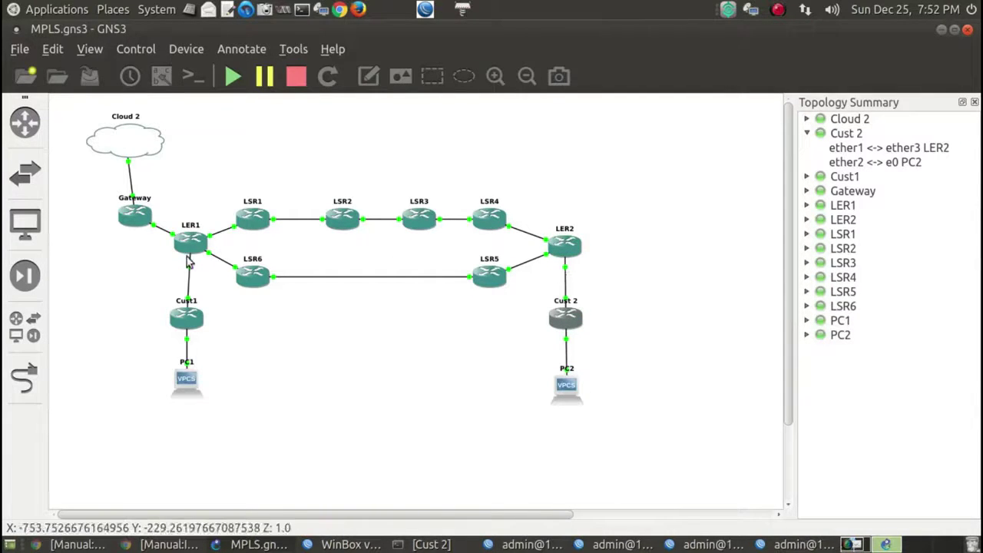
pyautogui.moveTo(190, 243)
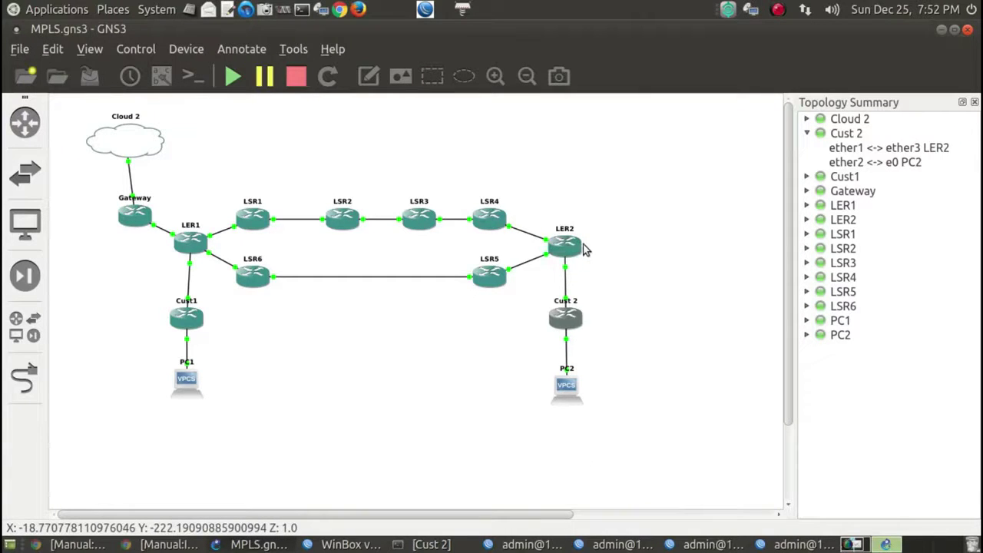
pyautogui.click(629, 332)
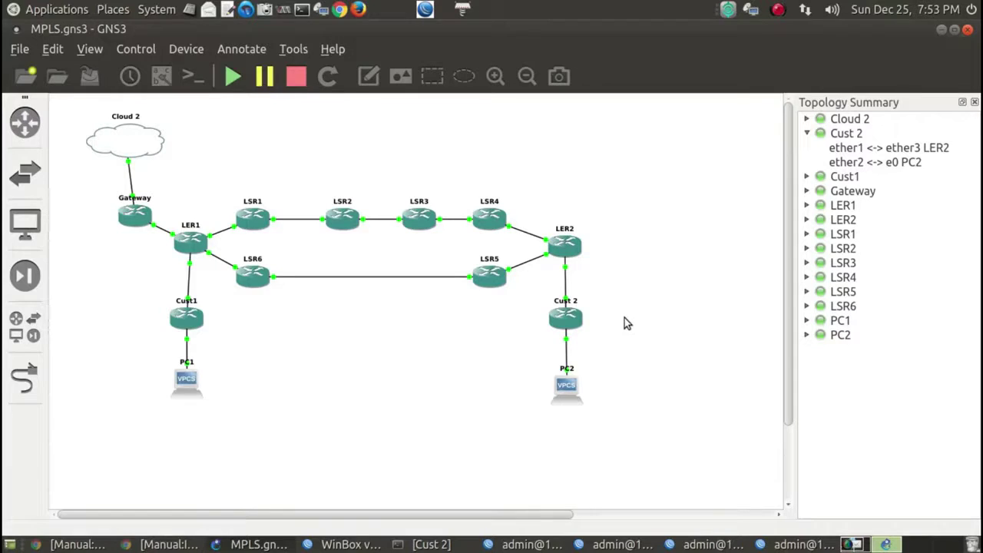
pyautogui.click(955, 31)
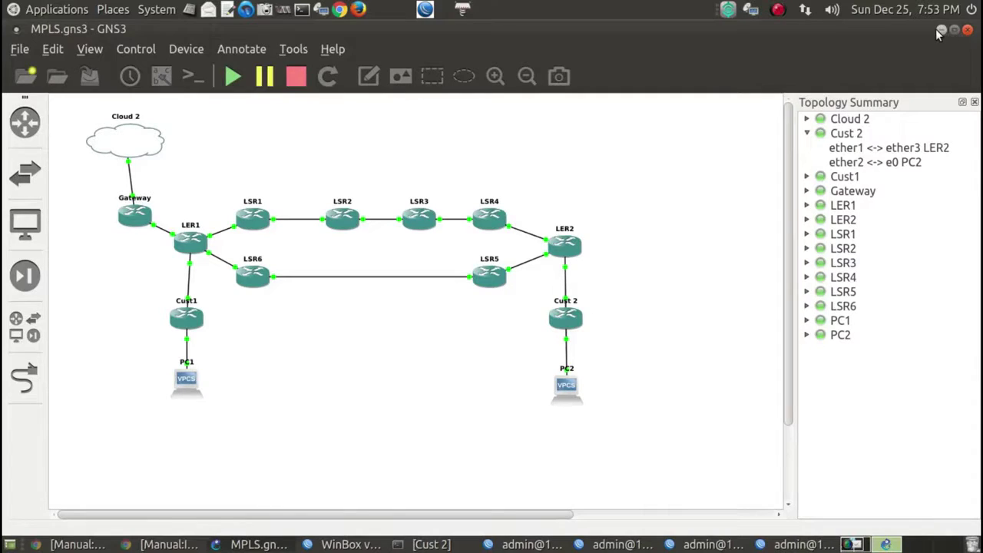
# Minimize the GNS3 topology, and close the LSR6 session and the WinBox address window
pyautogui.click(941, 30)
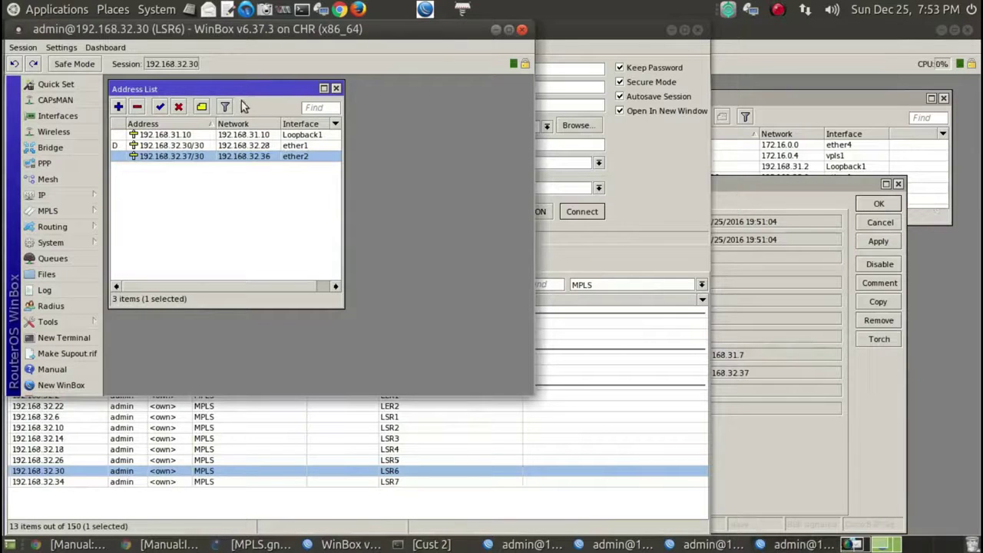
pyautogui.click(335, 88)
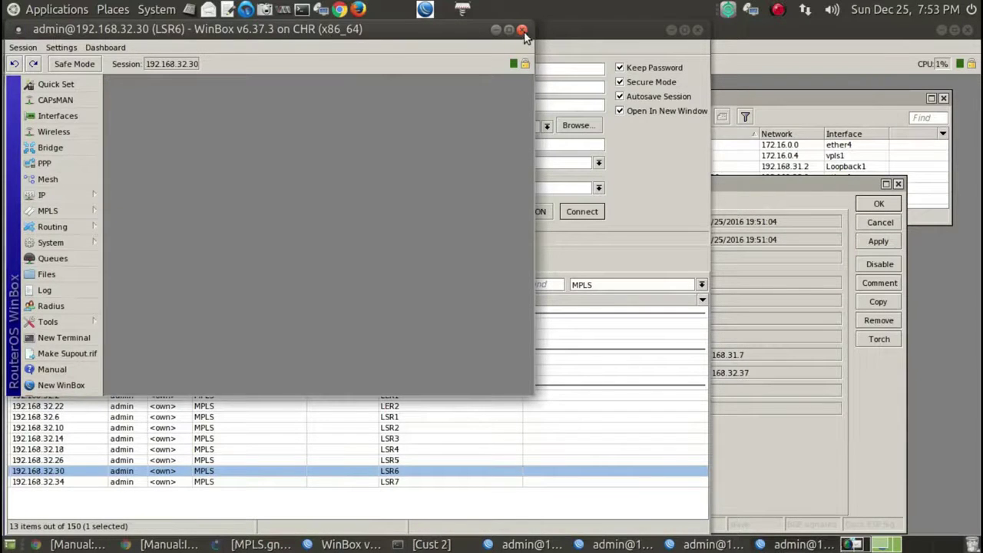
pyautogui.click(523, 29)
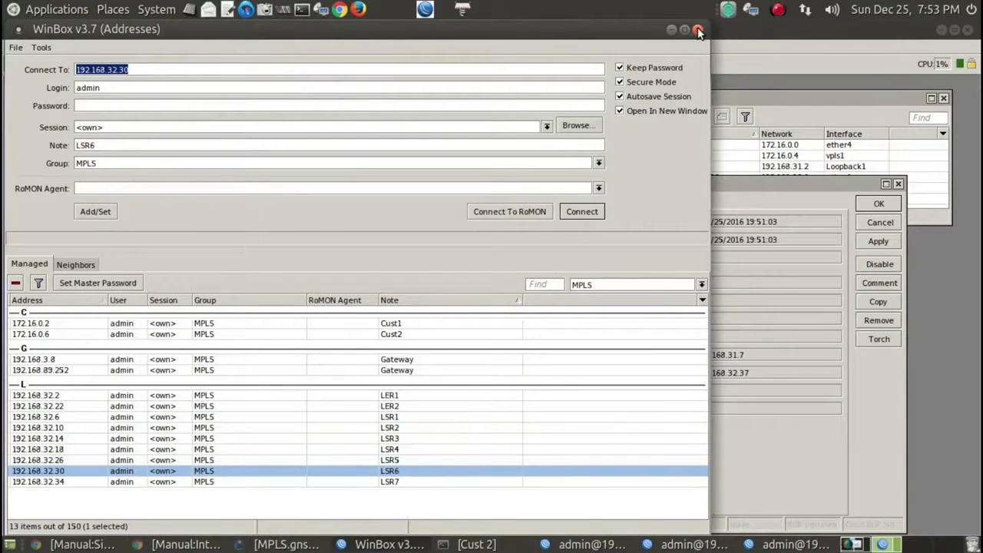
pyautogui.click(697, 31)
# Enable the te1 traffic engineering interface on LER1 and on LER2
pyautogui.click(748, 189)
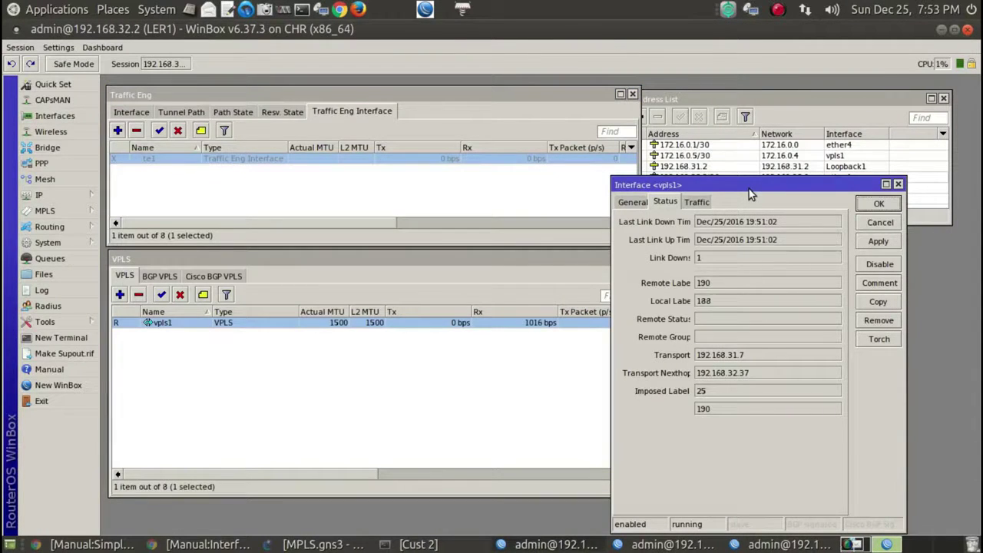
pyautogui.click(225, 161)
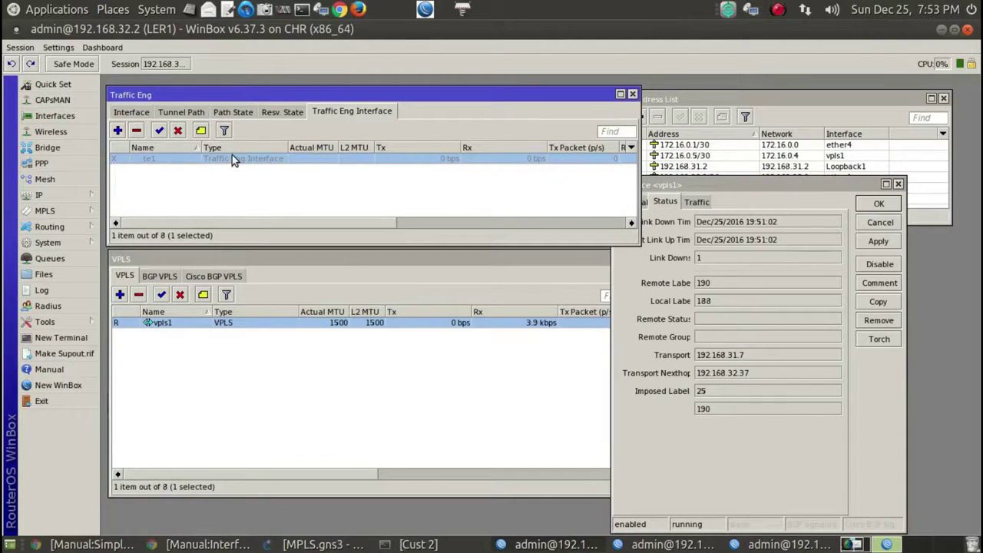
pyautogui.click(163, 132)
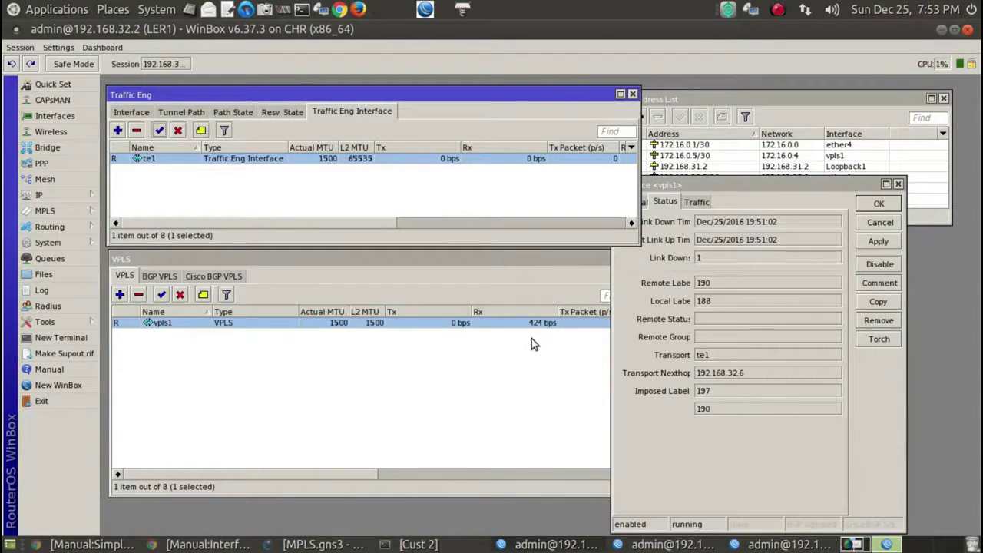
pyautogui.click(688, 542)
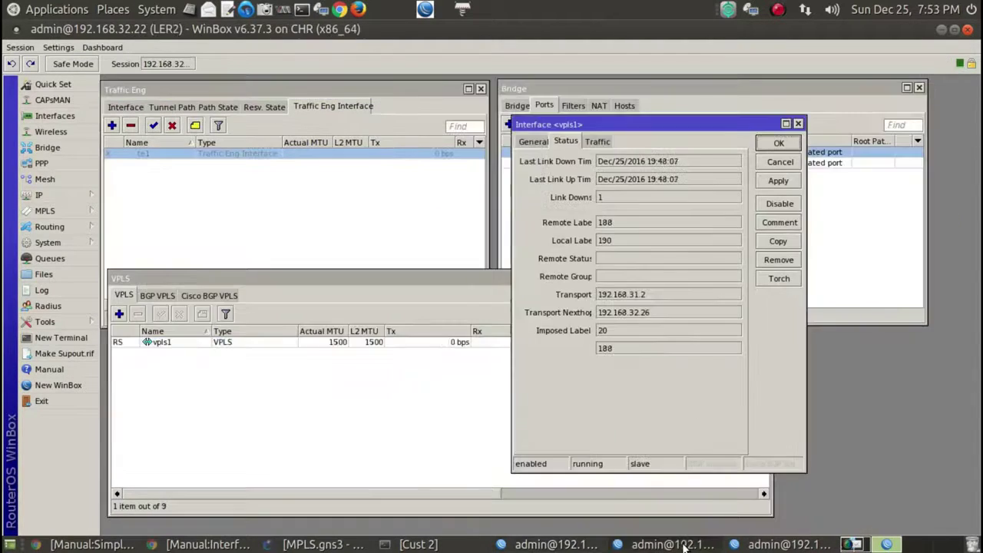
pyautogui.click(154, 127)
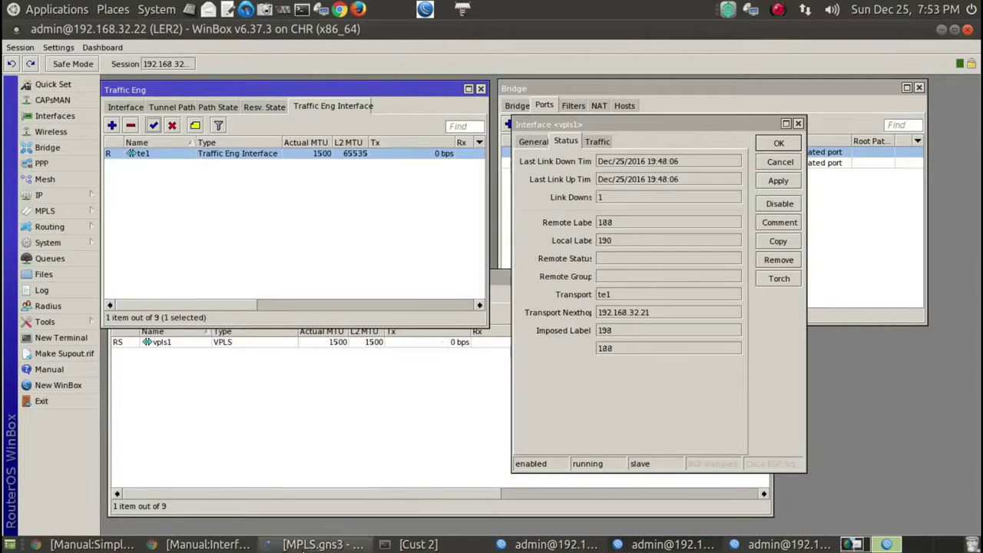
# Check the GNS3 topology and the LER2 vpls1 status, and close the LSR1 session
pyautogui.click(322, 545)
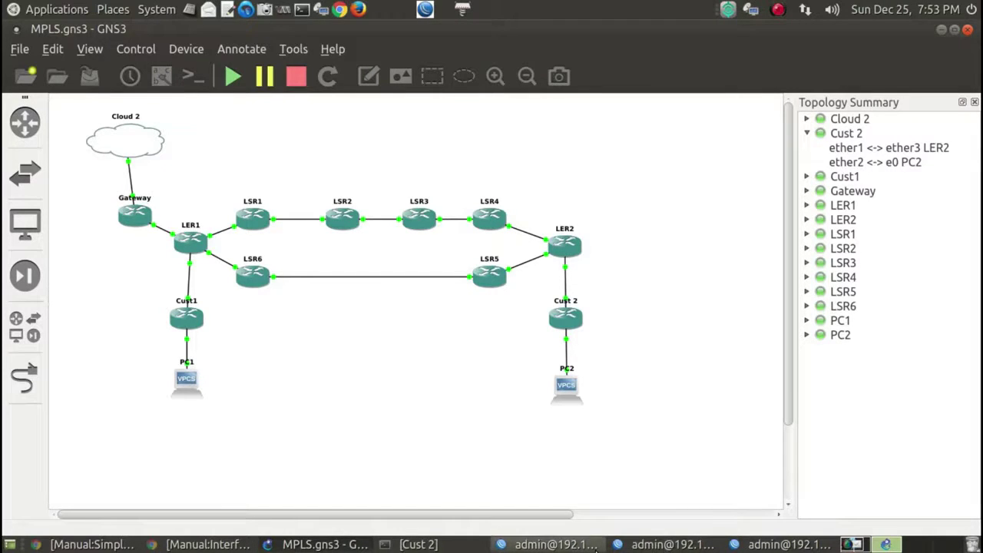
pyautogui.click(683, 547)
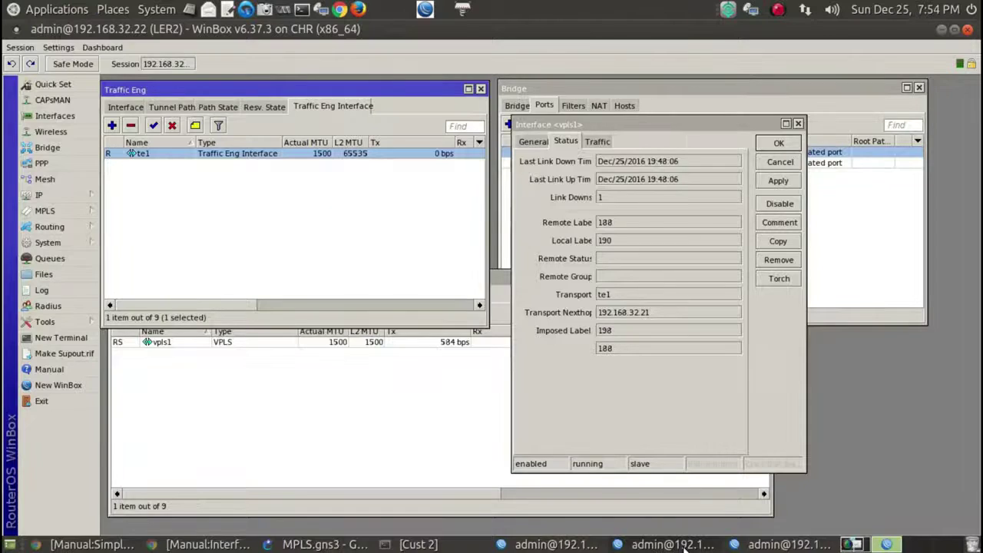
pyautogui.click(783, 545)
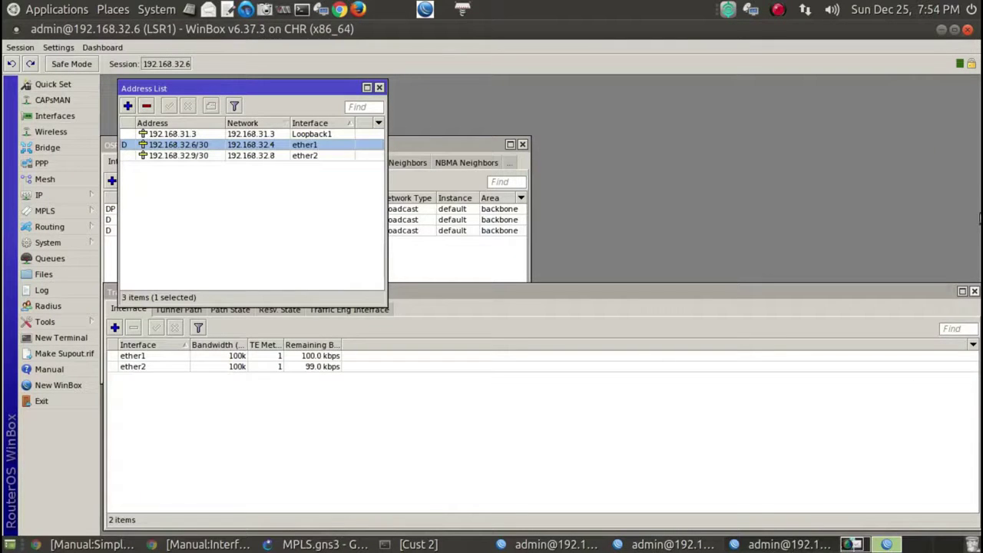
pyautogui.click(968, 29)
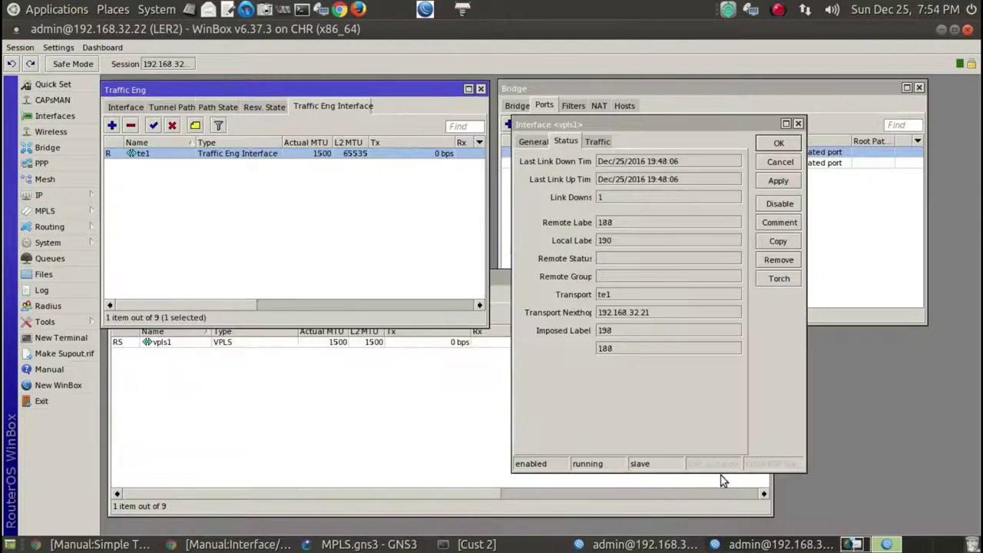
# Open WinBox, filter the managed routers to the MPLS group, and connect to LSR4 at 192.168.32.18
pyautogui.click(425, 9)
pyautogui.click(607, 287)
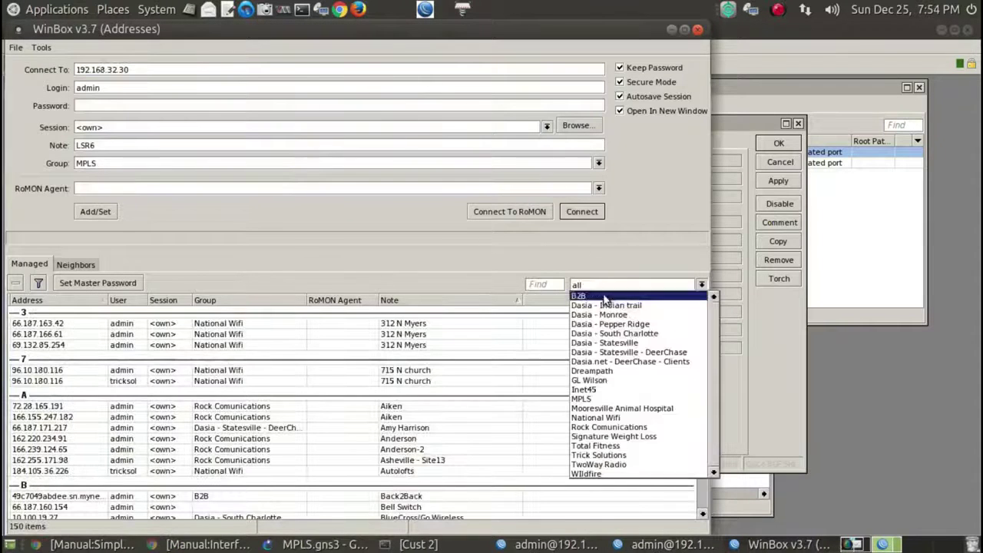
pyautogui.click(607, 400)
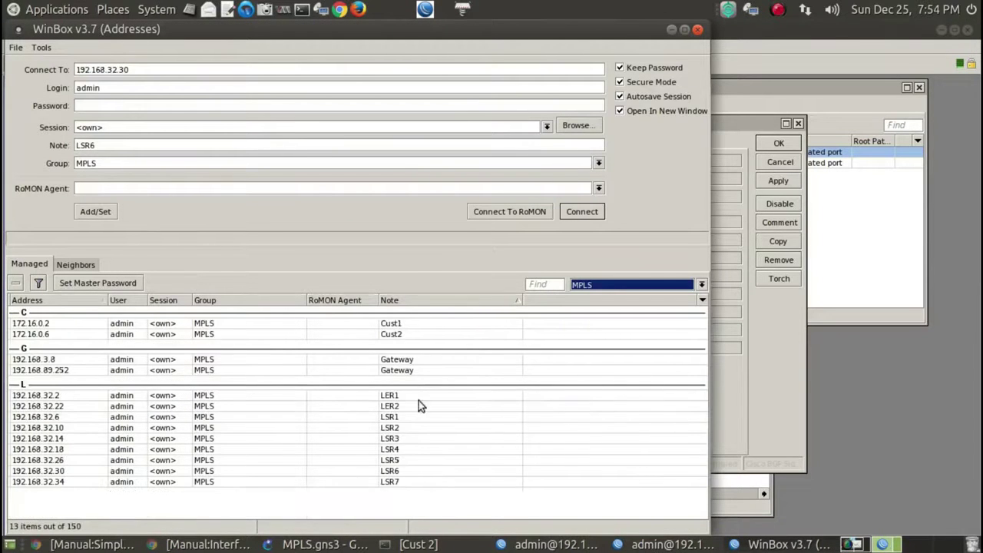
pyautogui.doubleClick(371, 450)
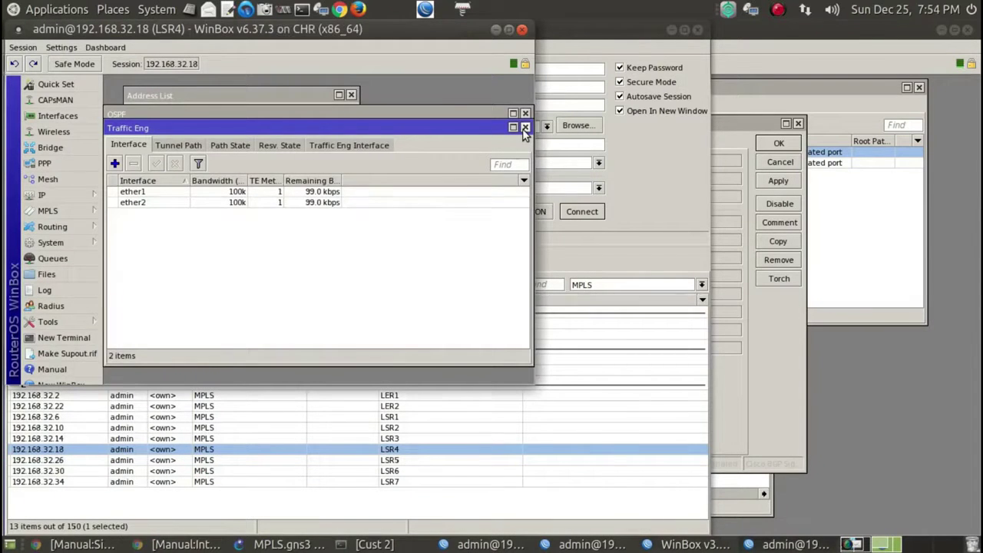
# Close the Traffic Eng and OSPF windows on LSR4 and select the ether2 address in its address list
pyautogui.click(526, 127)
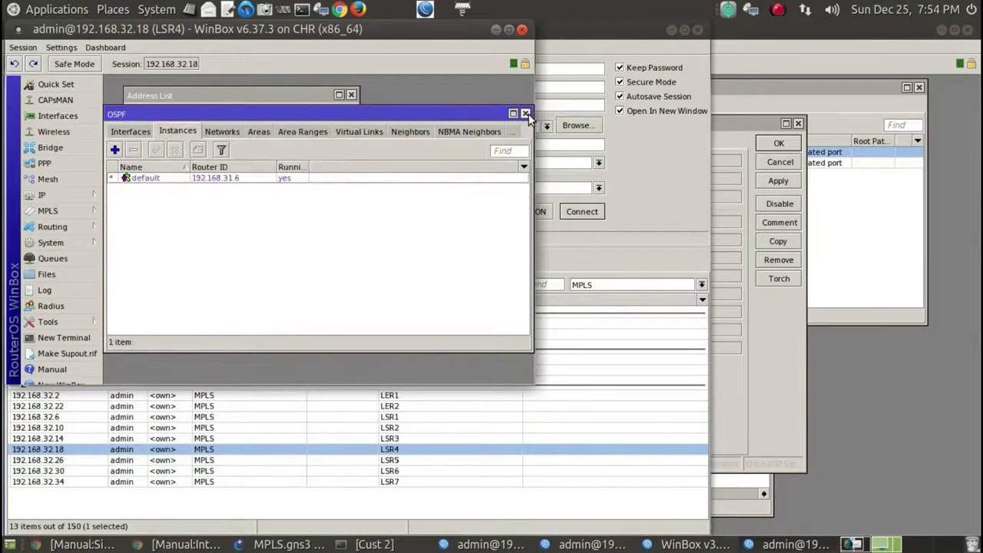
pyautogui.click(526, 114)
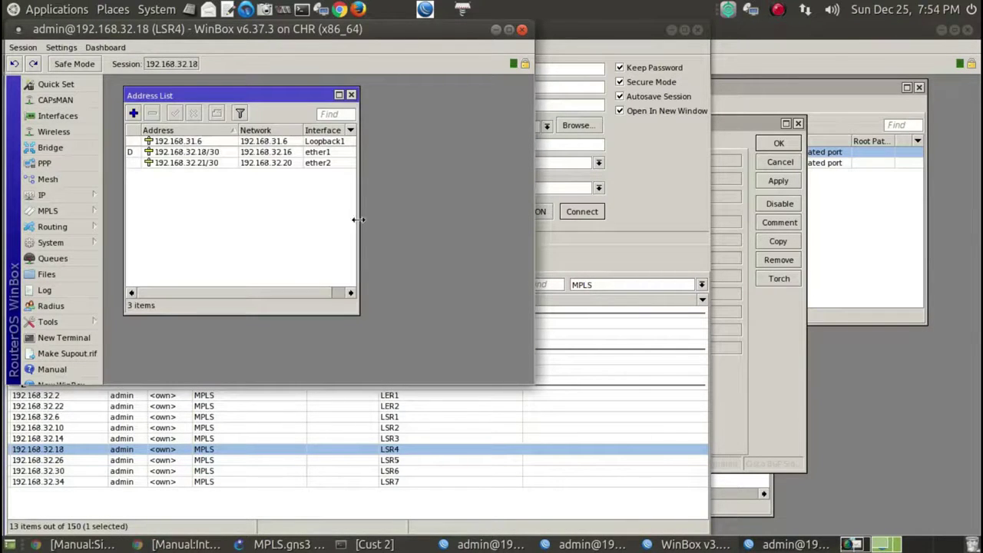
pyautogui.click(212, 164)
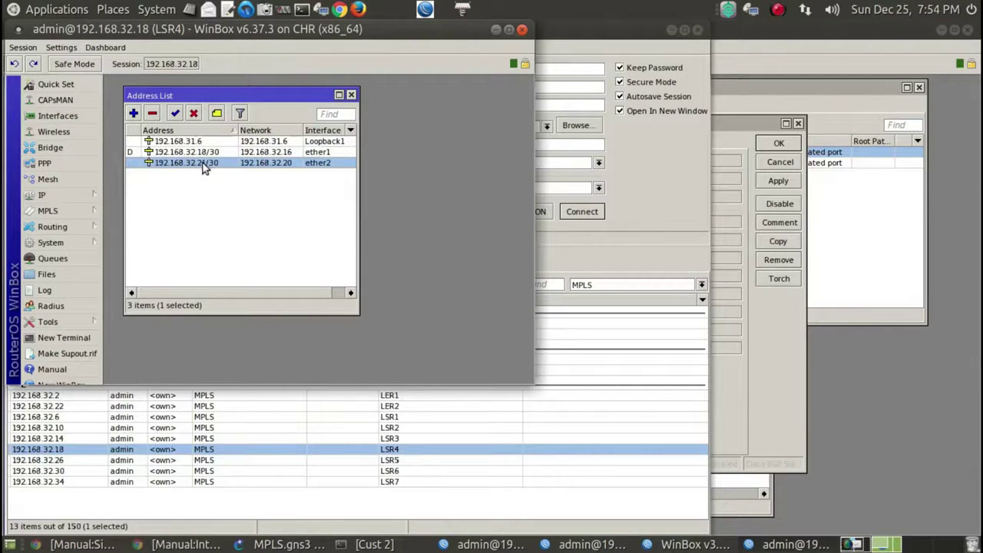
# Compare the vpls1 transport and next hop on LER2 and LER1 with LSR4's address, and close the LSR4 session
pyautogui.click(812, 360)
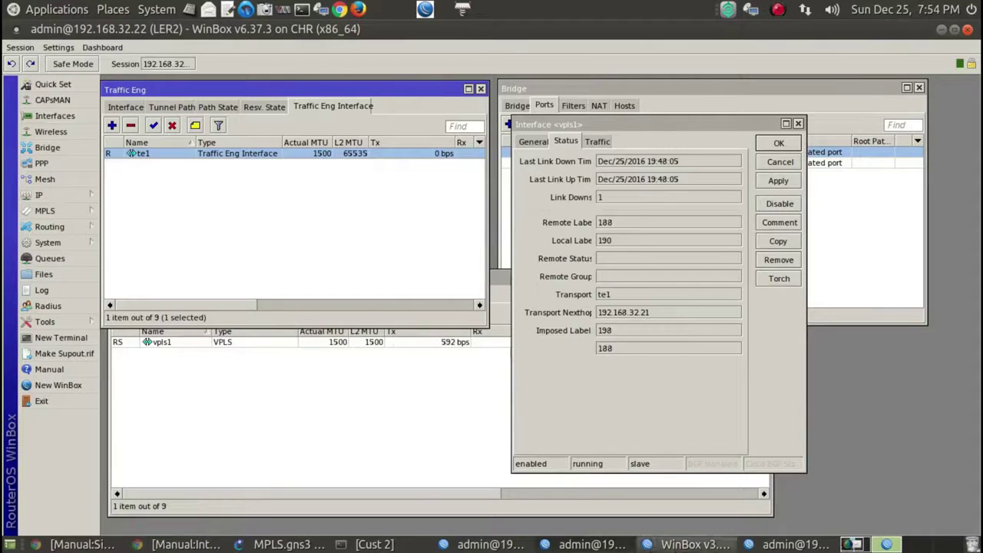
pyautogui.click(667, 545)
pyautogui.click(588, 544)
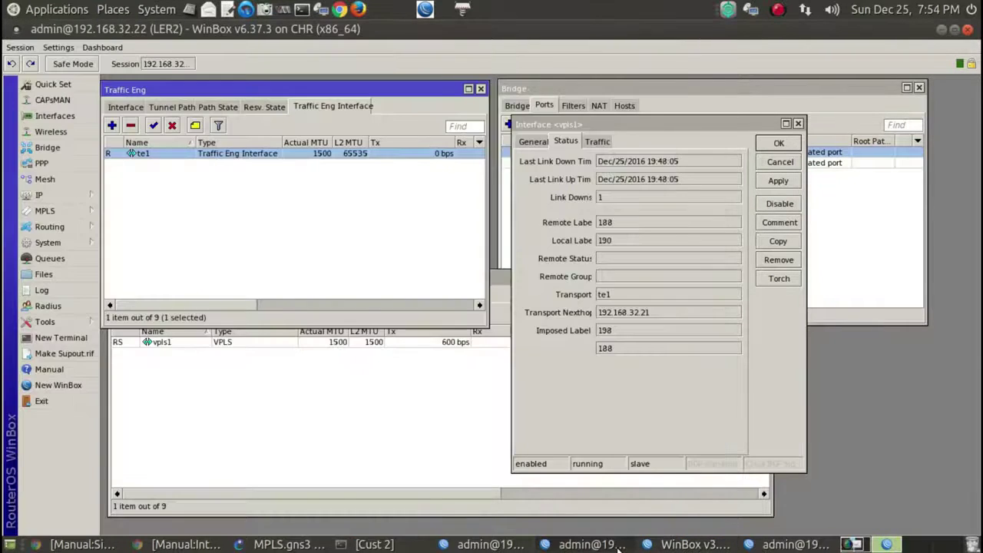
pyautogui.click(477, 546)
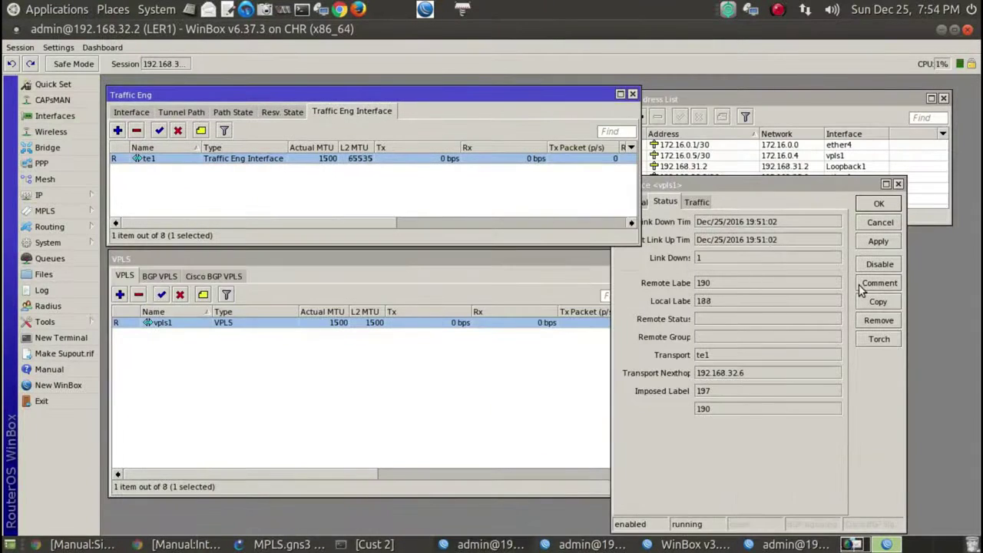
pyautogui.click(788, 546)
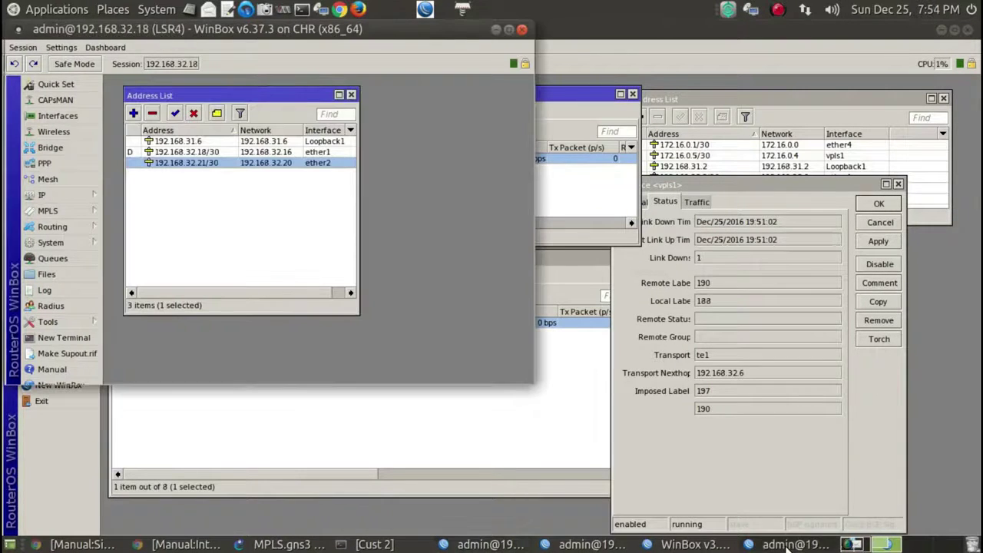
pyautogui.click(523, 30)
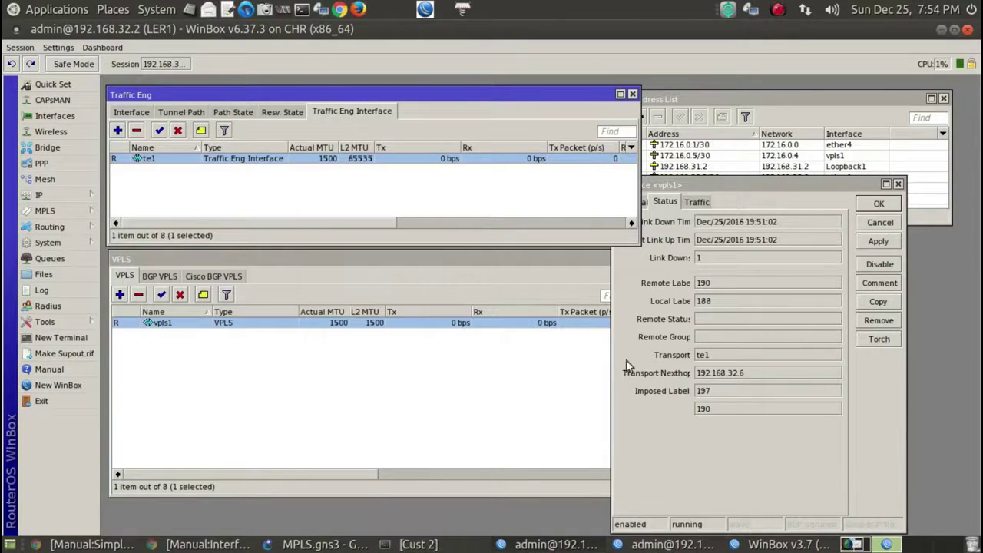
# Move LER1's vpls1 status window clear of the lists and start a simple queue with vpls1 as target and no destination
pyautogui.moveTo(712, 184); pyautogui.dragTo(748, 92)
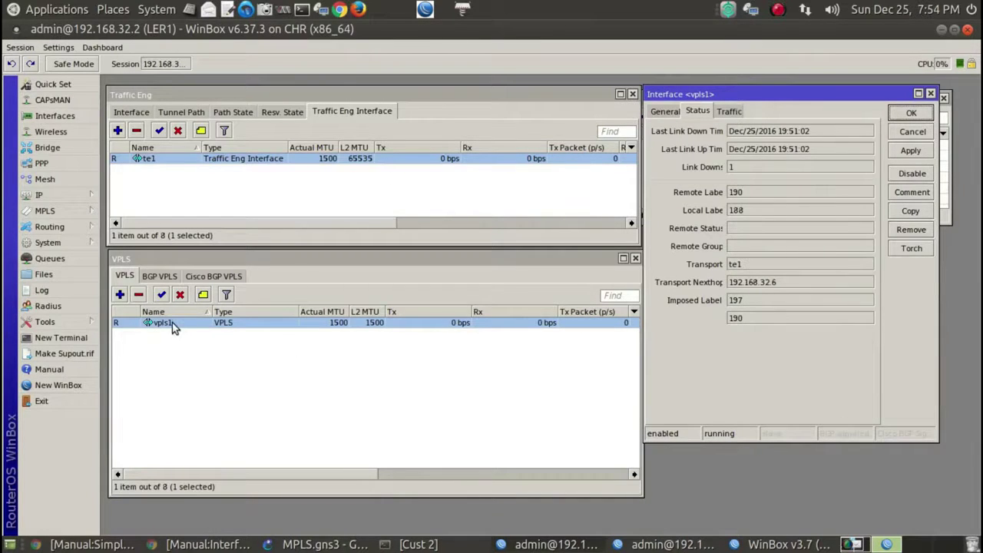
pyautogui.click(73, 261)
pyautogui.click(331, 225)
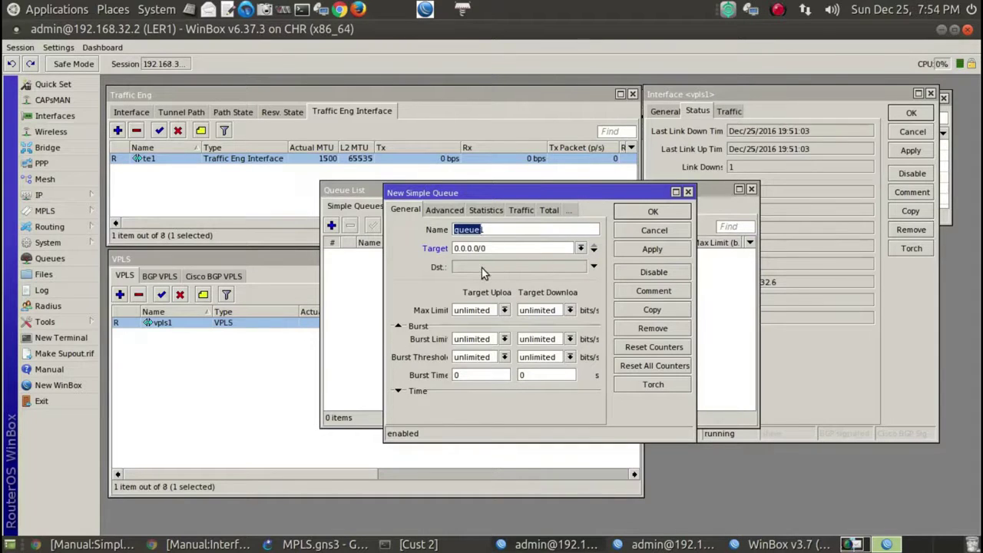
pyautogui.click(593, 267)
pyautogui.click(582, 268)
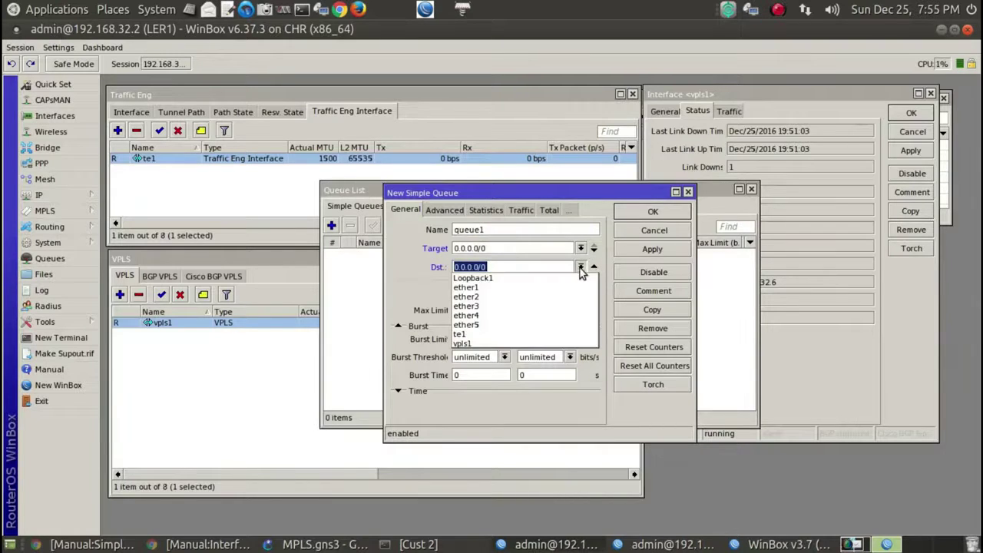
pyautogui.click(513, 343)
pyautogui.click(581, 249)
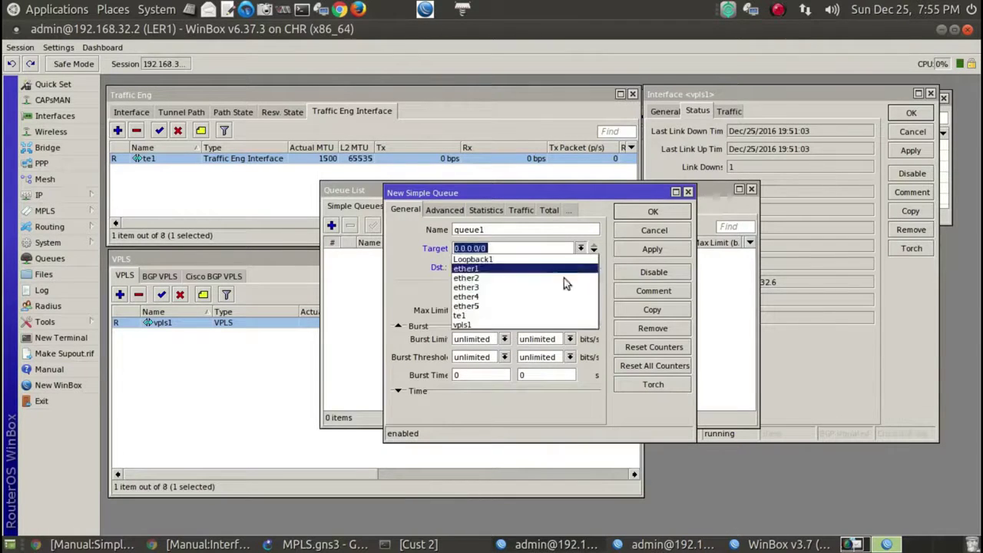
pyautogui.click(562, 275)
pyautogui.click(581, 248)
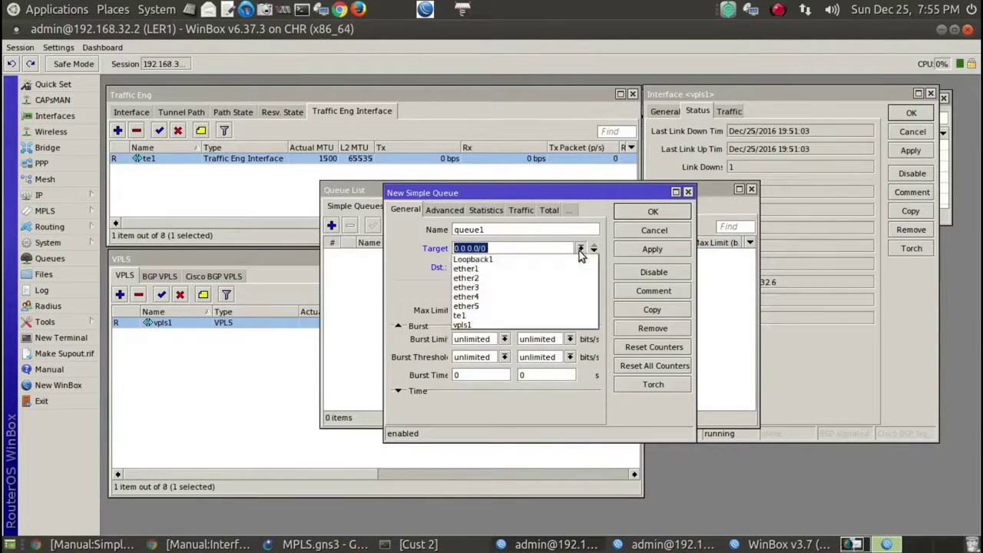
pyautogui.click(485, 325)
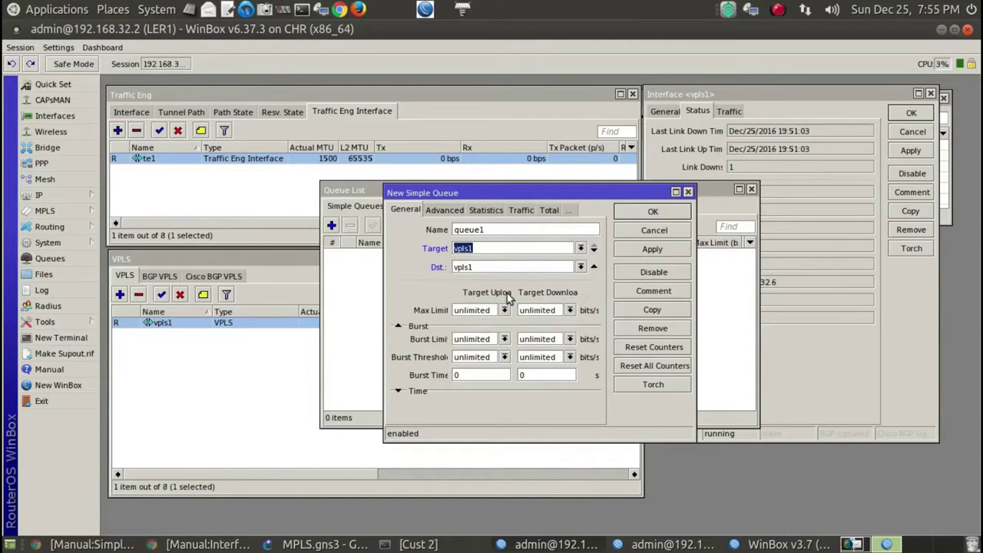
pyautogui.click(594, 267)
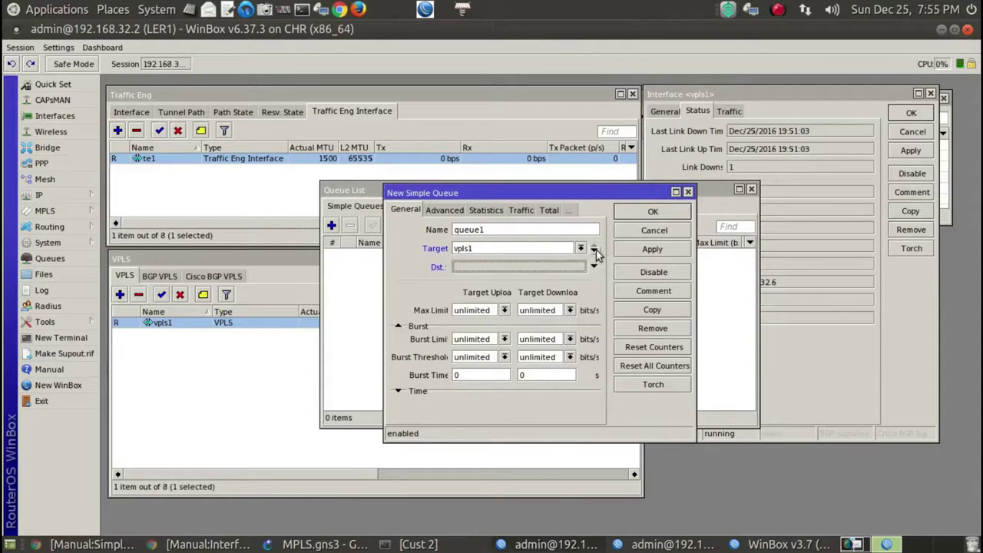
# Examine the new simple queue's advanced, statistics, traffic and total settings
pyautogui.click(443, 209)
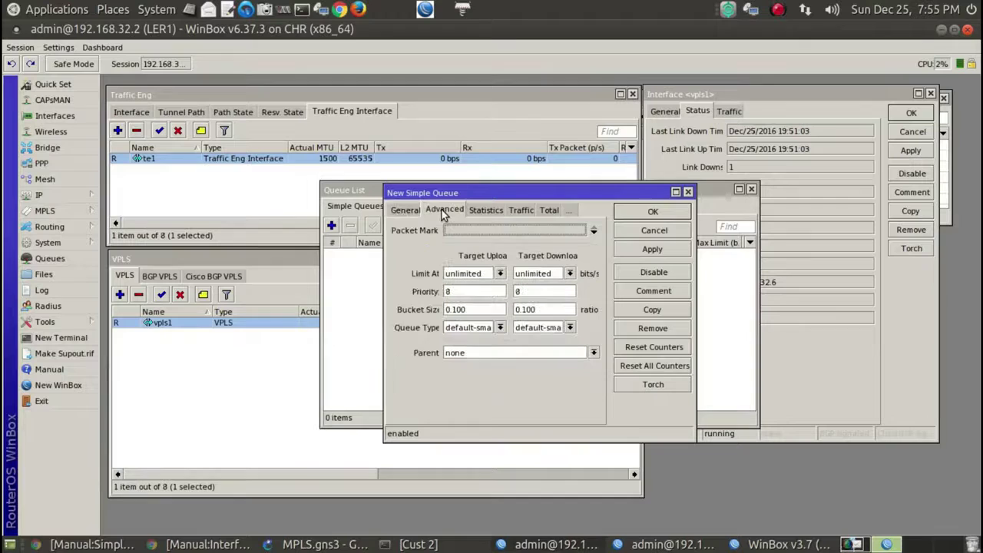
pyautogui.click(484, 211)
pyautogui.click(500, 207)
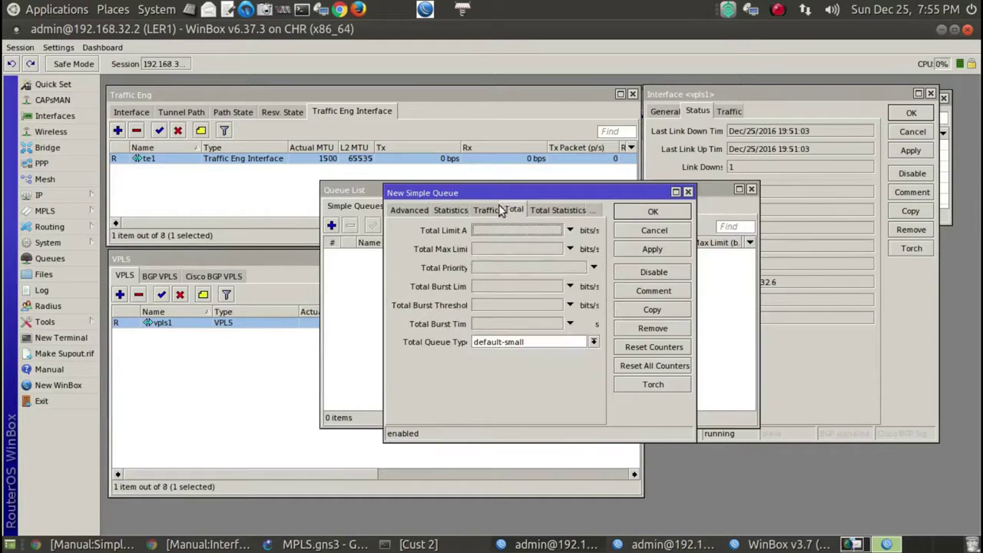
pyautogui.click(498, 207)
pyautogui.click(514, 211)
pyautogui.click(561, 210)
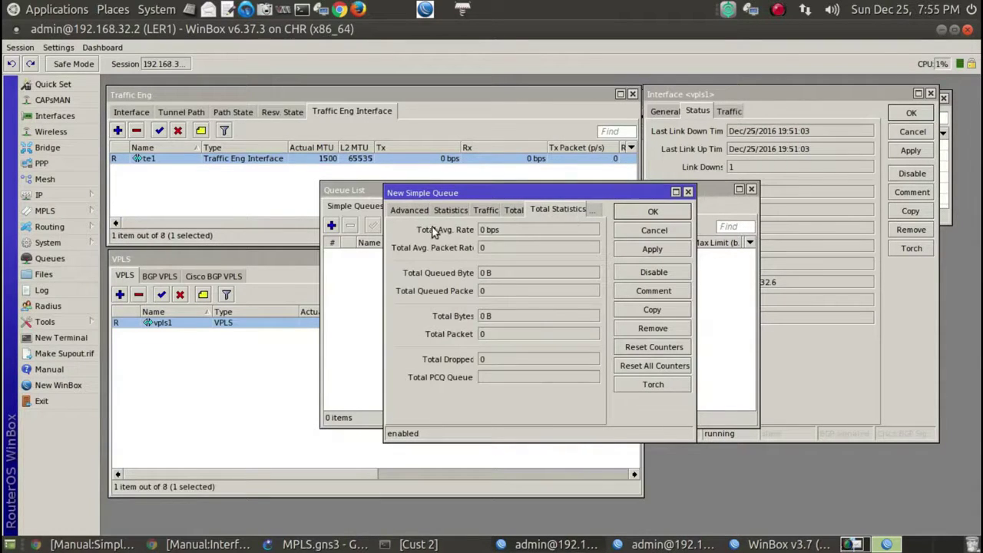
pyautogui.click(480, 211)
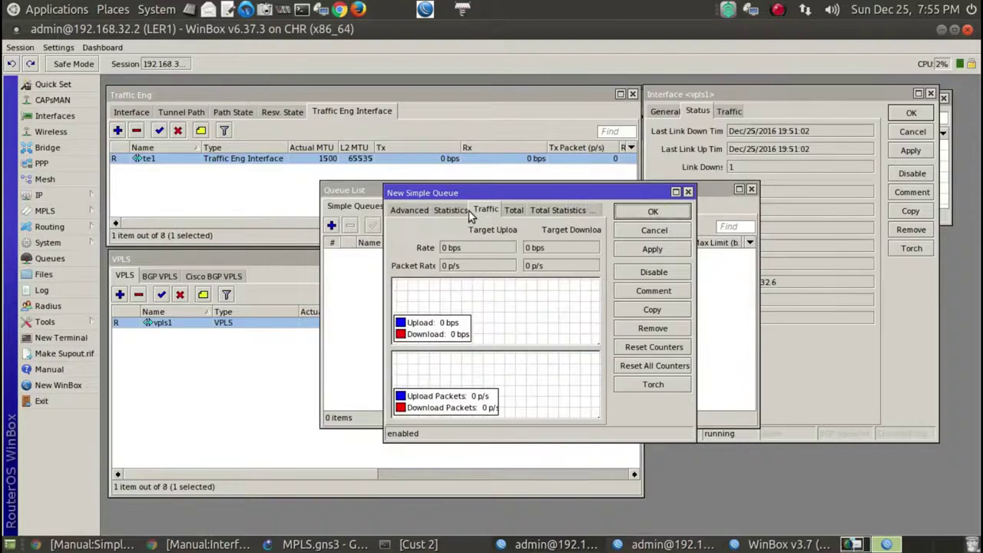
pyautogui.click(450, 211)
pyautogui.click(421, 211)
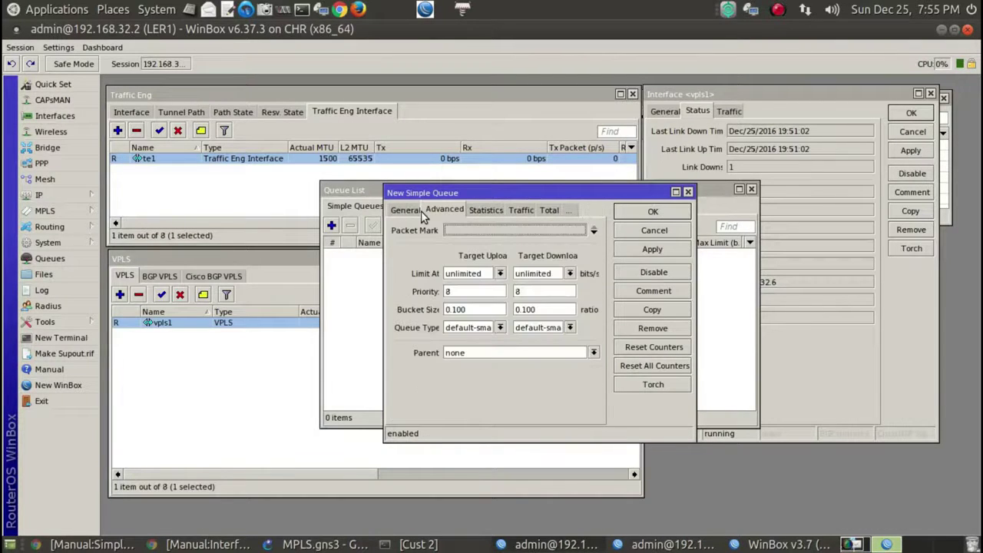
# Discard the new simple queue and close the Queue List window on LER1
pyautogui.click(652, 230)
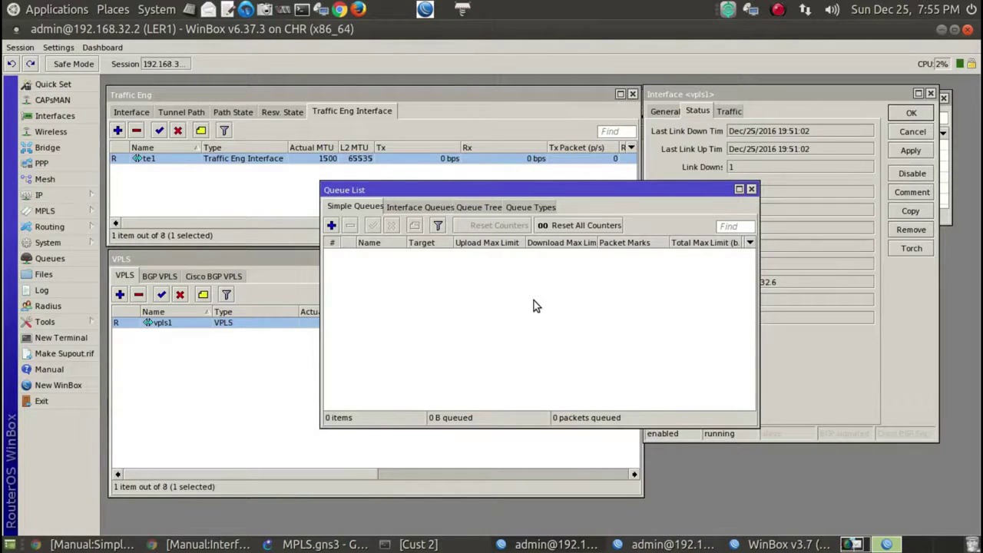
pyautogui.moveTo(405, 190); pyautogui.dragTo(363, 203)
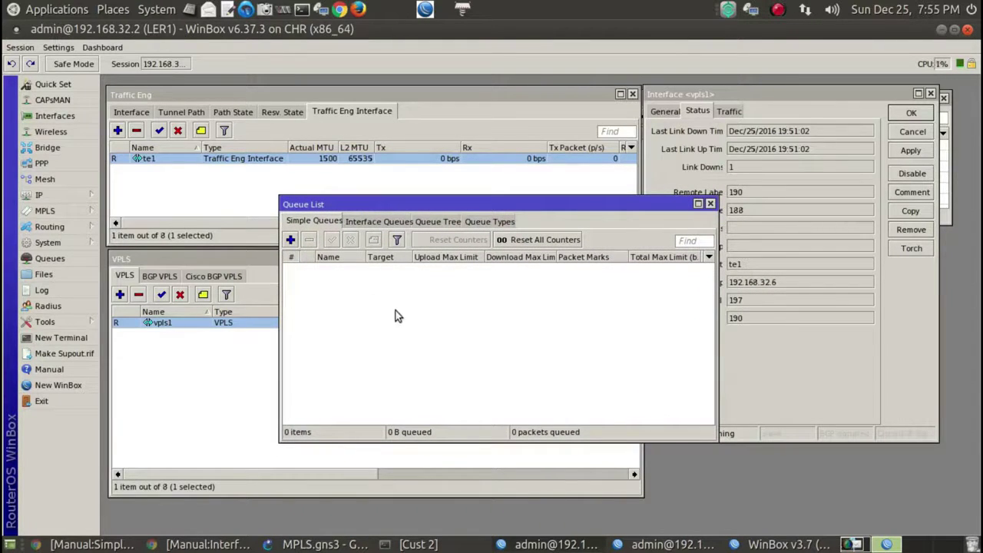
pyautogui.click(711, 204)
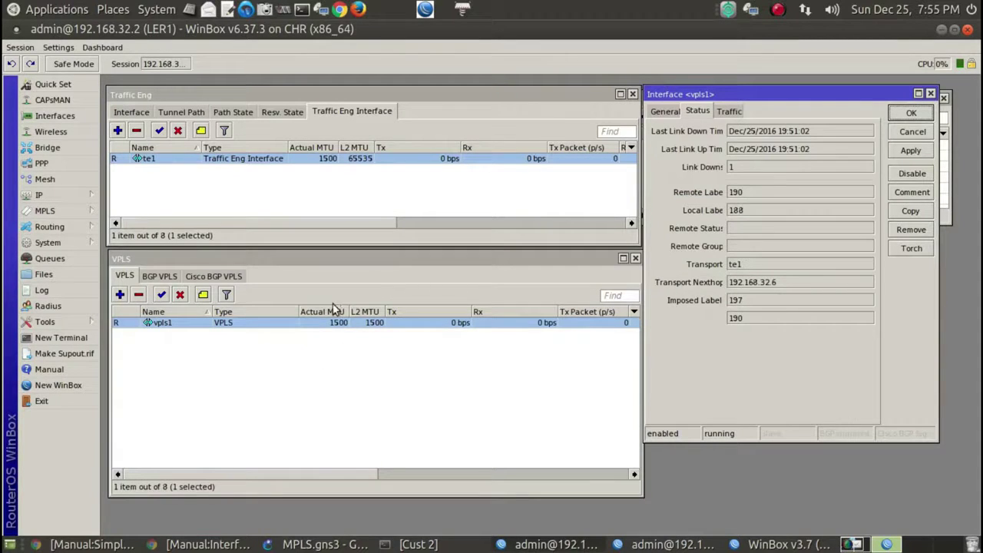
# Switch to the GNS3 topology and examine the customer routers' connections through LER1 and LER2
pyautogui.click(307, 544)
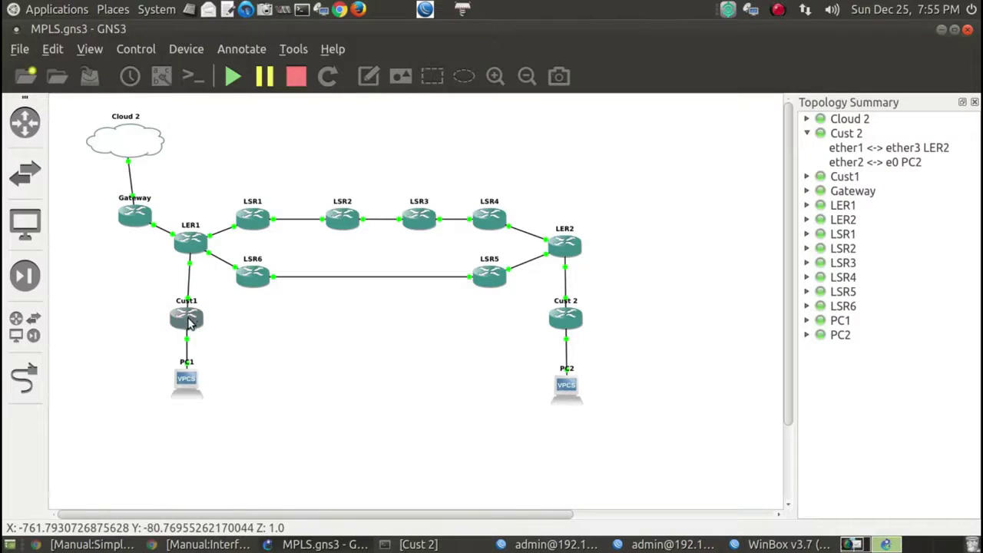
pyautogui.moveTo(190, 322)
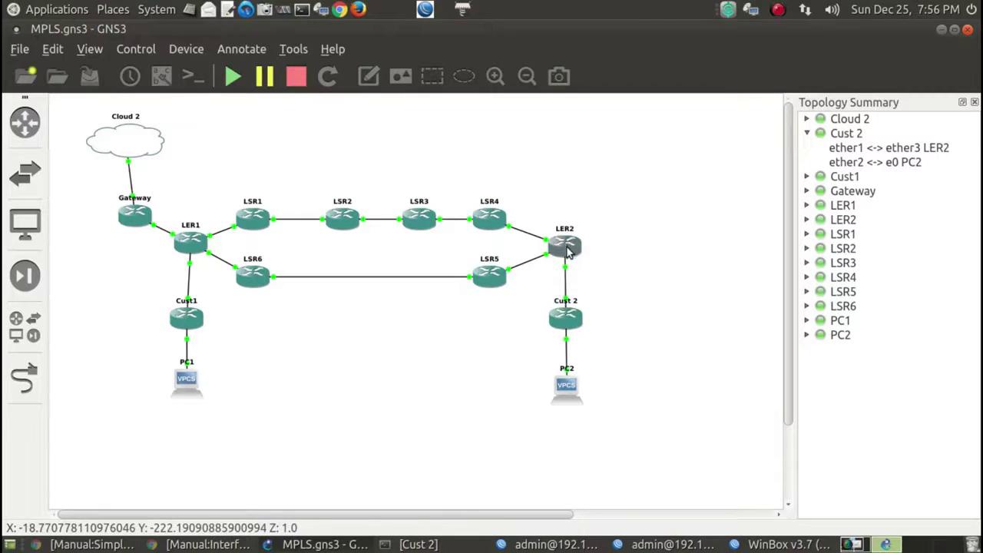
pyautogui.moveTo(569, 251)
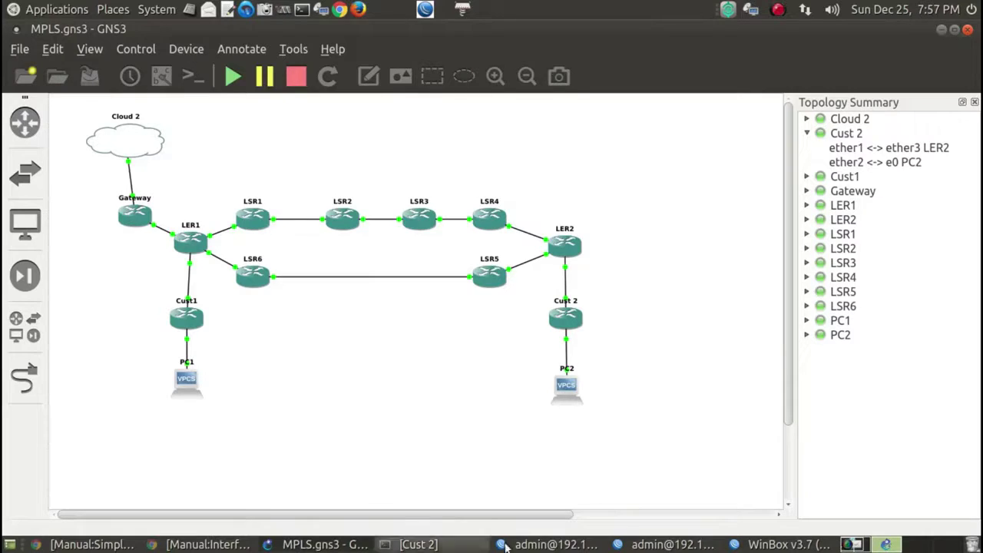
# Switch to the LER2 session, list its tunnel paths, and review the vpls1 interface's status and general settings before closing it
pyautogui.click(667, 544)
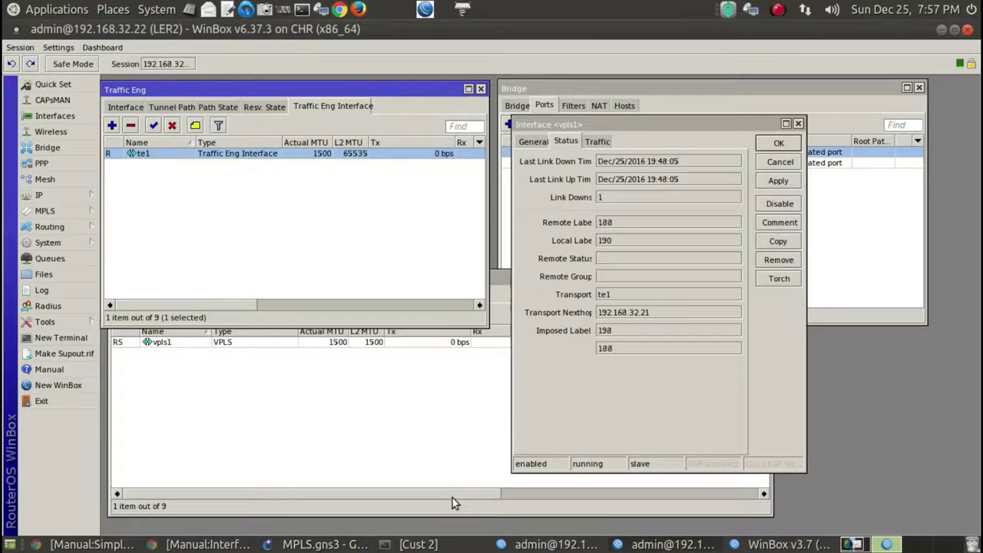
pyautogui.click(175, 107)
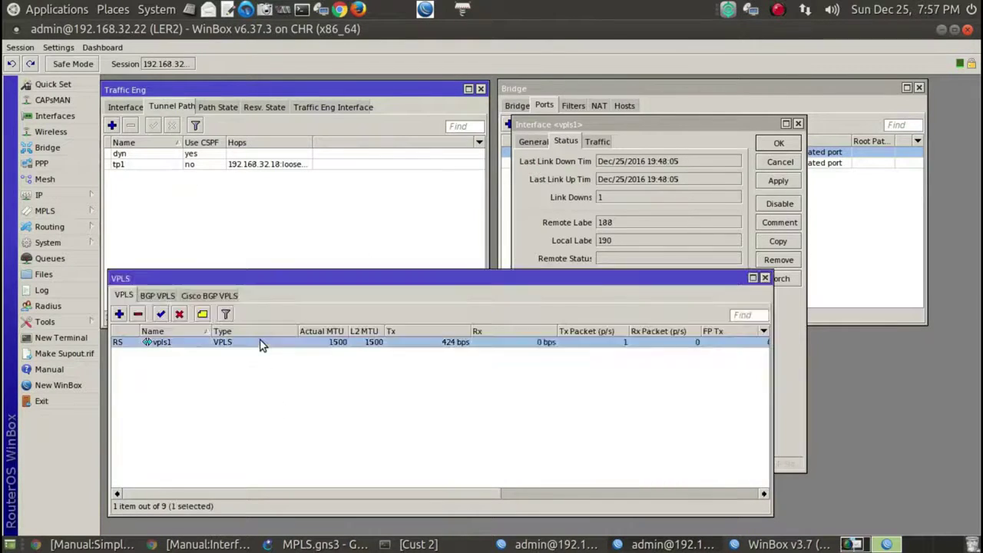
pyautogui.doubleClick(259, 344)
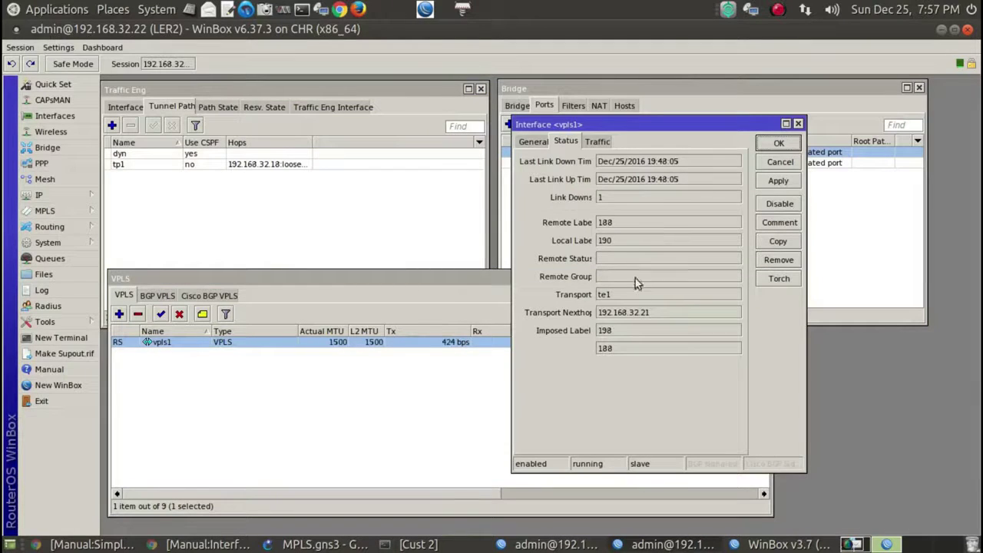
pyautogui.click(534, 142)
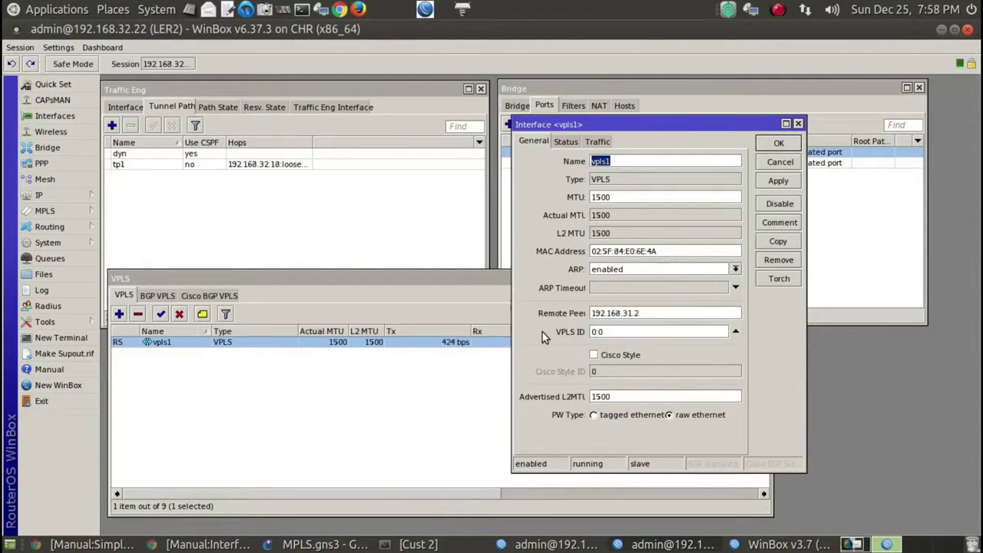
pyautogui.click(799, 124)
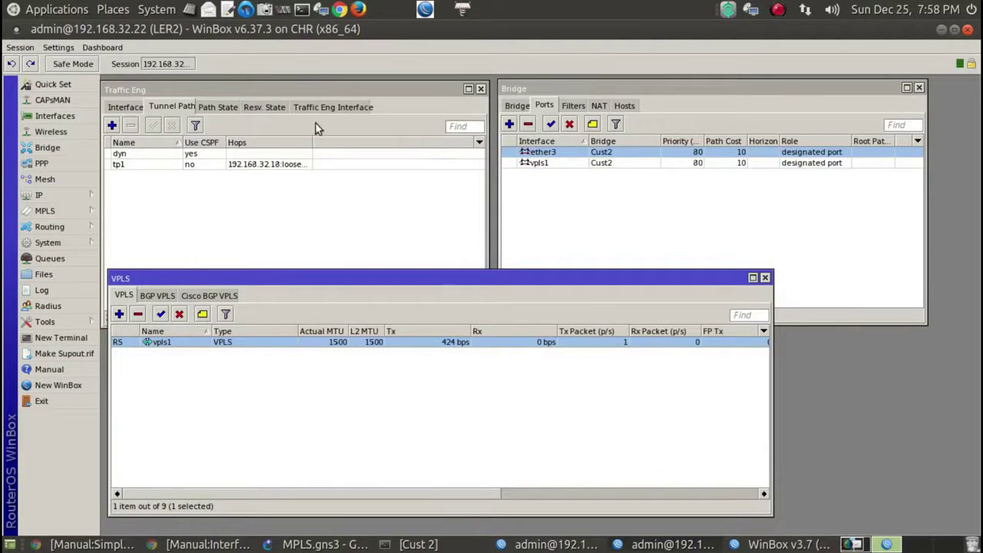
pyautogui.click(112, 125)
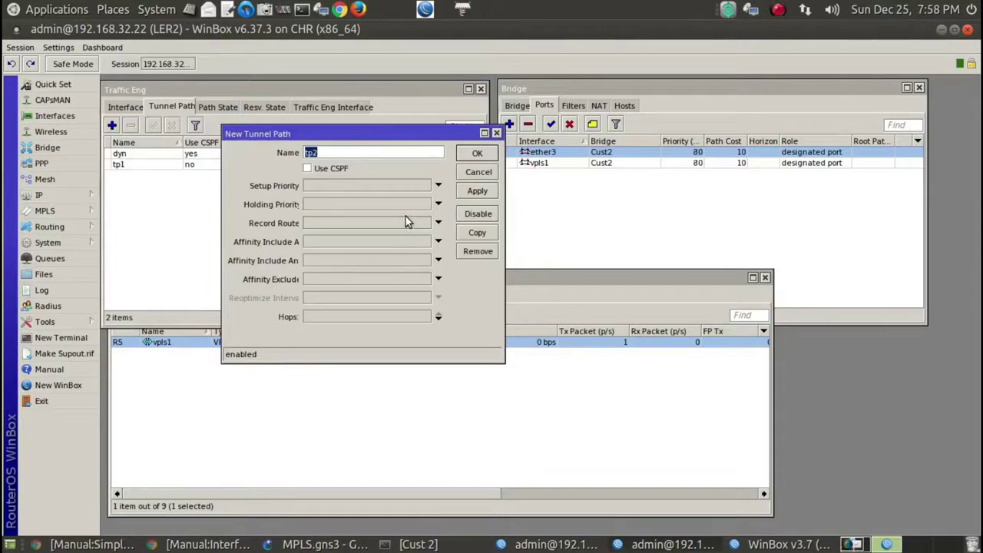
pyautogui.click(437, 319)
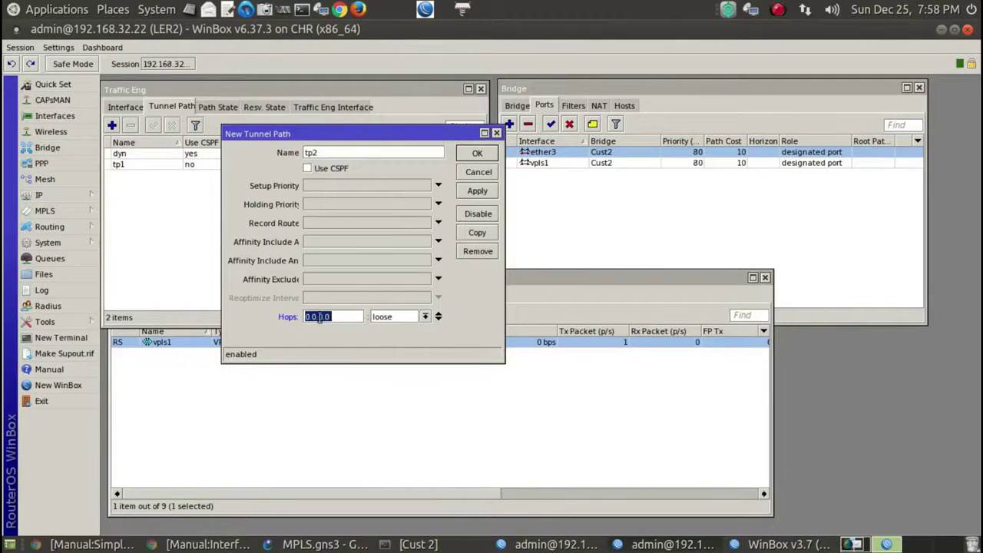
pyautogui.click(478, 172)
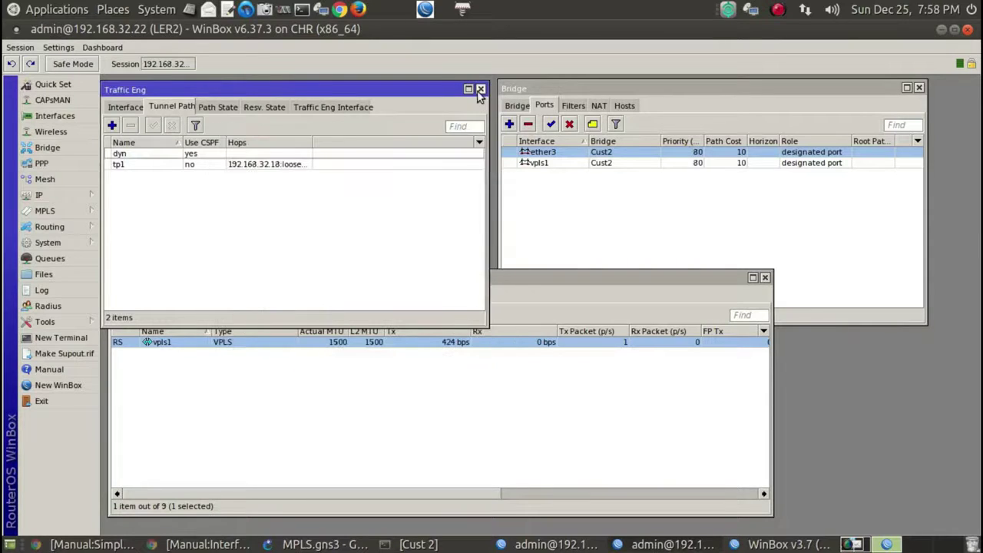
# Close LER2's Traffic Eng window, then widen the VPLS window and move it up
pyautogui.click(480, 89)
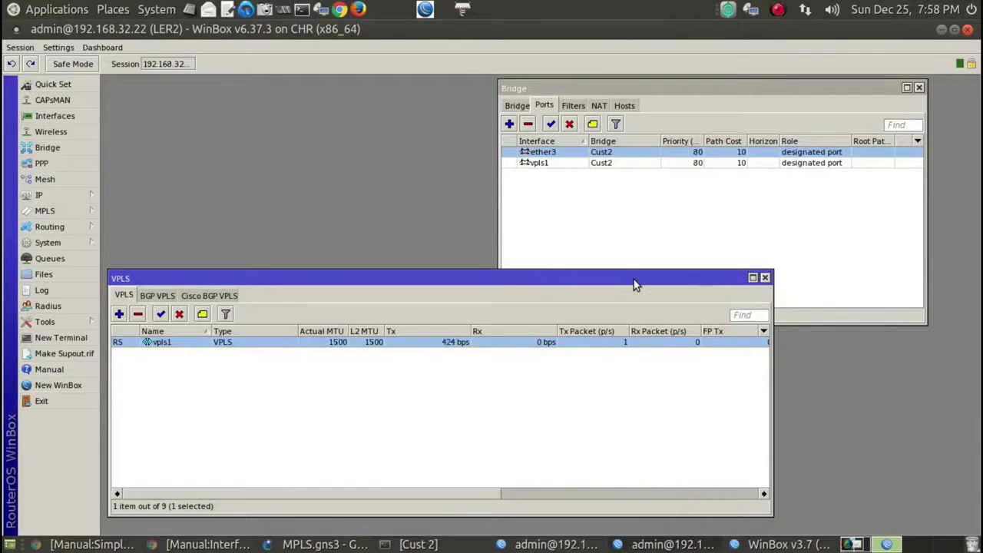
pyautogui.moveTo(635, 281)
pyautogui.mouseDown()
pyautogui.moveTo(631, 186)
pyautogui.moveTo(629, 296)
pyautogui.mouseUp()
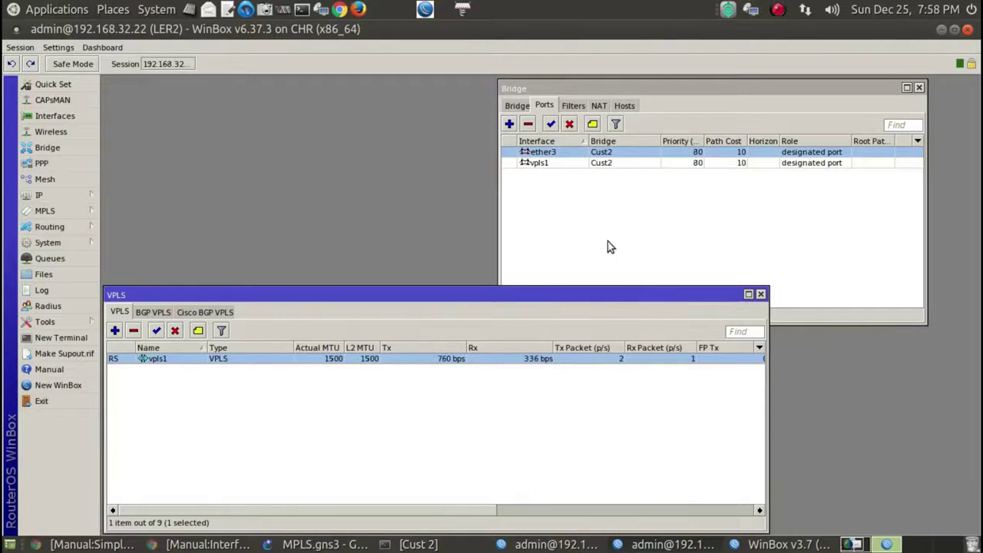
pyautogui.moveTo(767, 394); pyautogui.dragTo(848, 397)
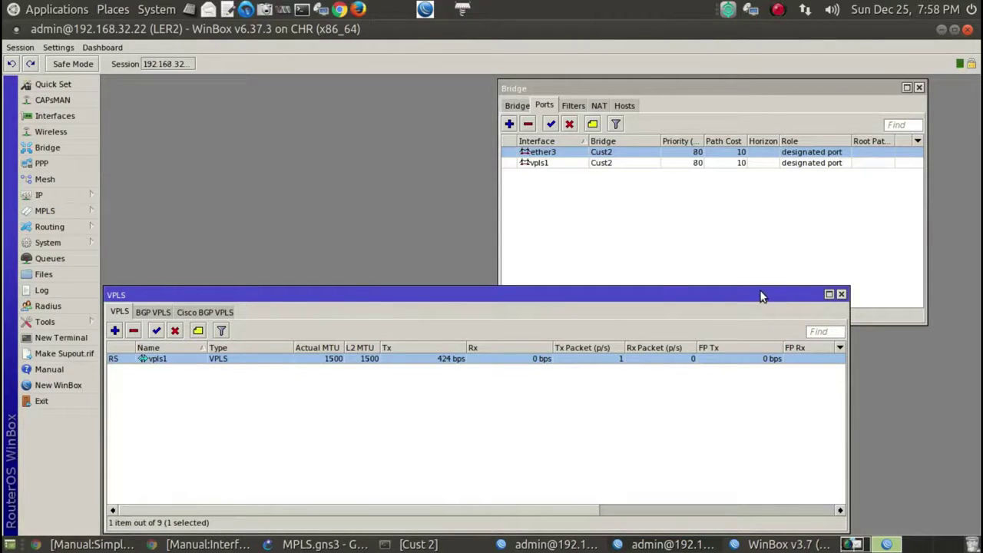
pyautogui.moveTo(653, 301); pyautogui.dragTo(652, 201)
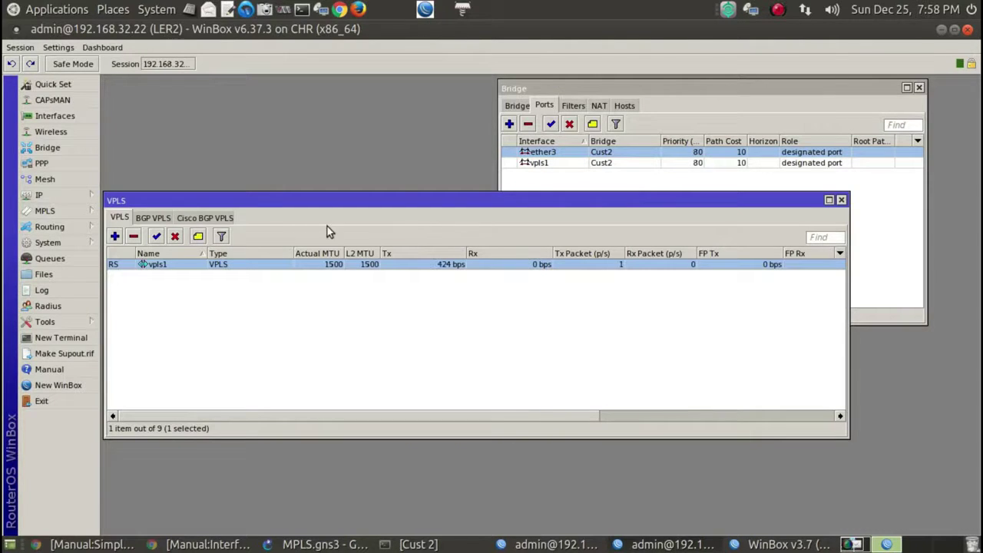
pyautogui.click(114, 236)
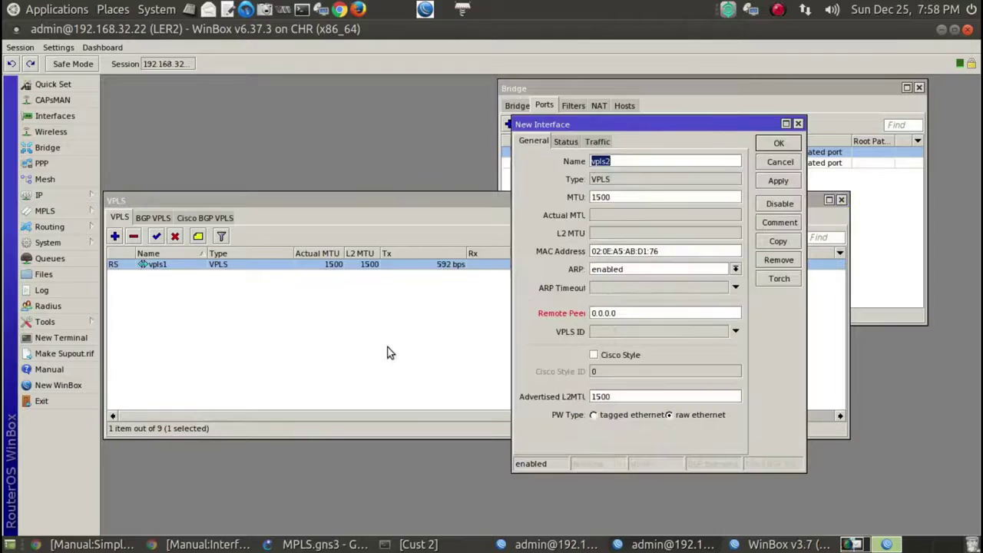
pyautogui.moveTo(645, 314); pyautogui.dragTo(562, 317)
pyautogui.click(626, 332)
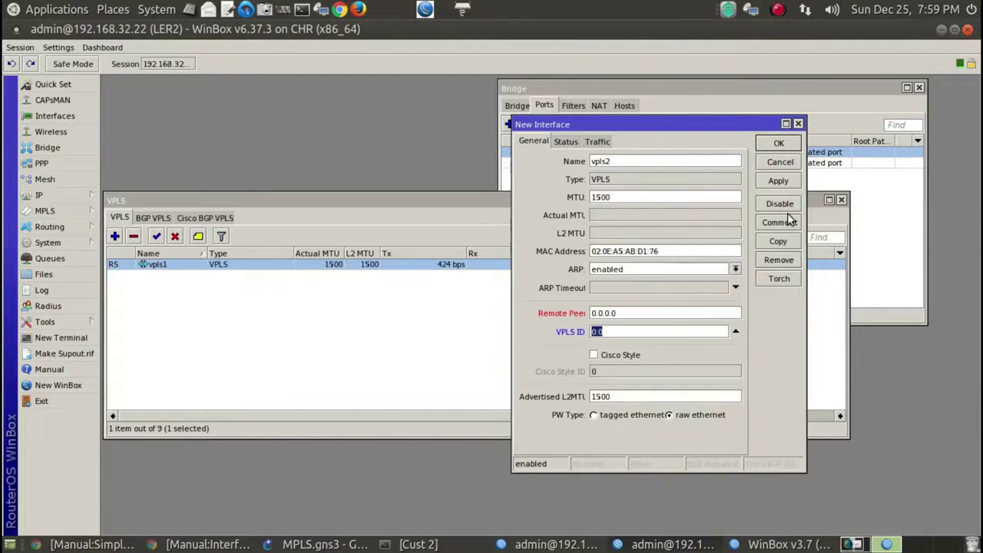
pyautogui.click(780, 161)
# Check which columns the VPLS list can show and look over its Remote Peer and VPLS ID columns
pyautogui.click(840, 255)
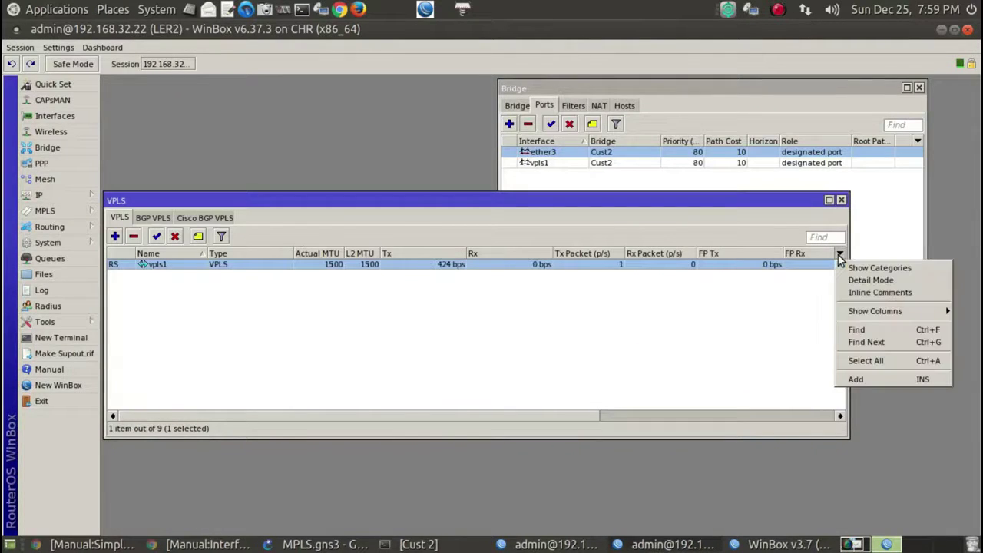
pyautogui.moveTo(851, 311)
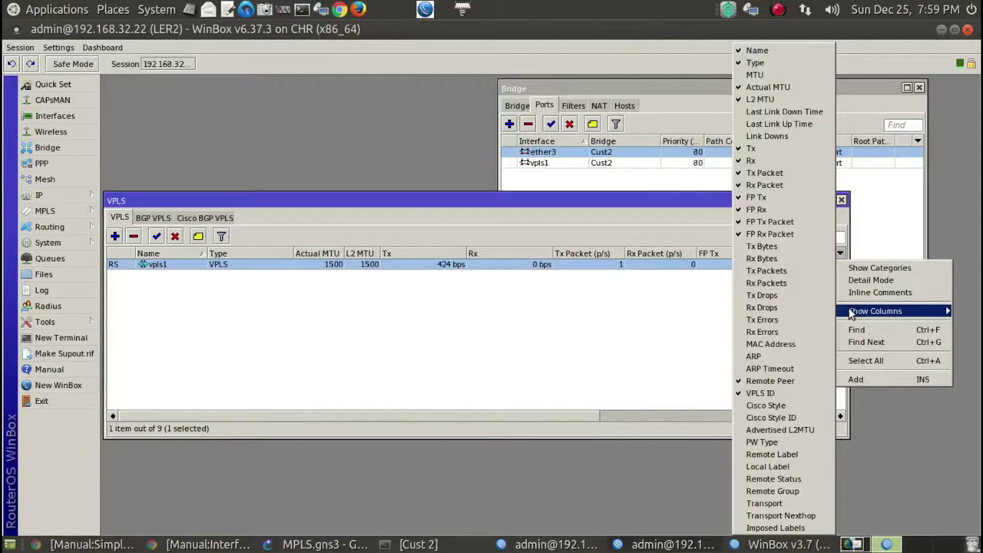
pyautogui.click(647, 323)
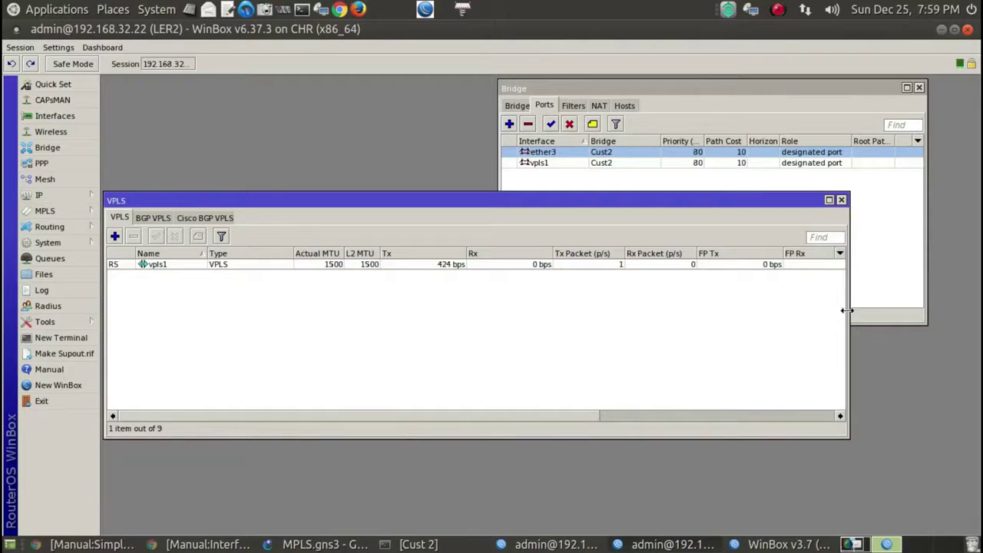
pyautogui.moveTo(571, 420); pyautogui.dragTo(857, 420)
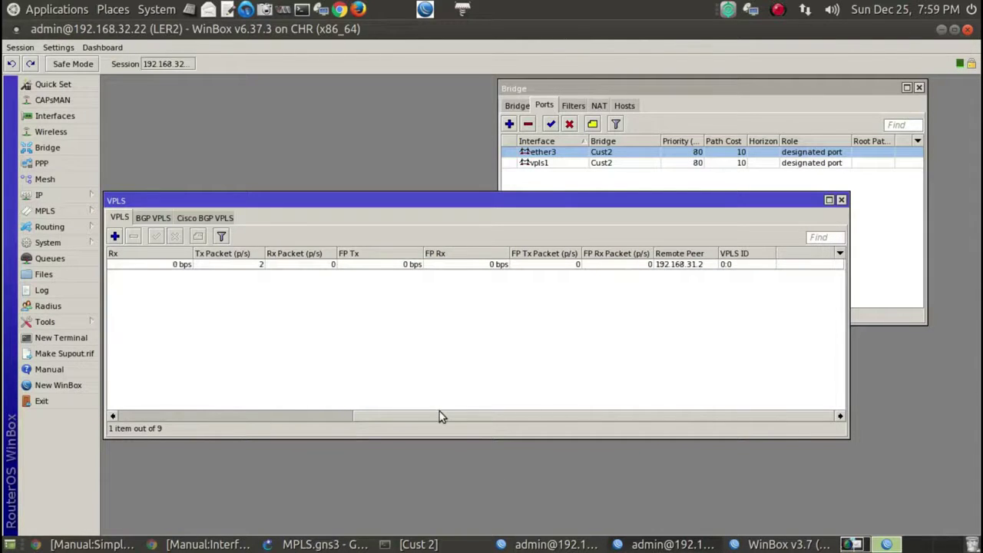
pyautogui.moveTo(440, 415); pyautogui.dragTo(169, 395)
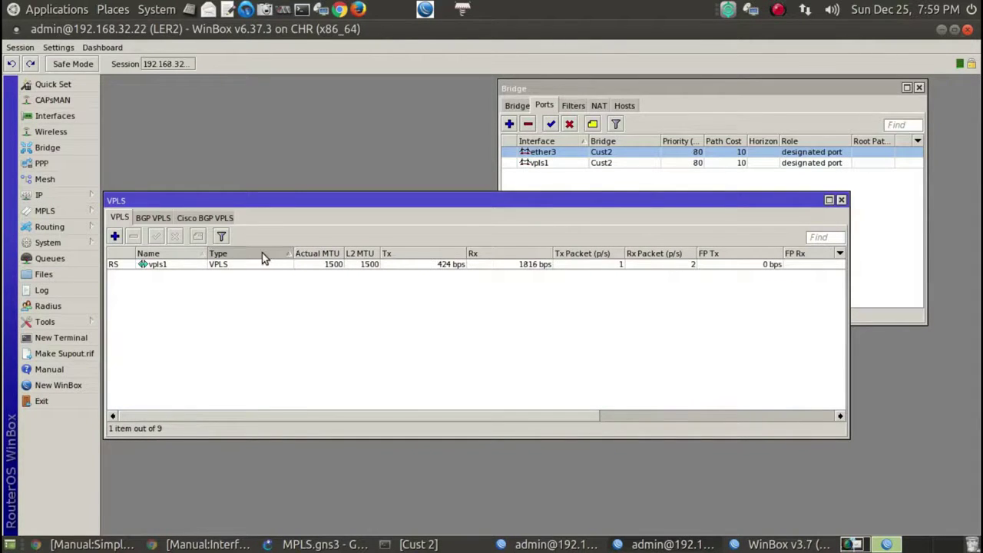
# Narrow the VPLS list's type, traffic and FP columns until Remote Peer and VPLS ID fit in the window
pyautogui.moveTo(294, 254); pyautogui.dragTo(187, 254)
pyautogui.moveTo(393, 253); pyautogui.dragTo(349, 255)
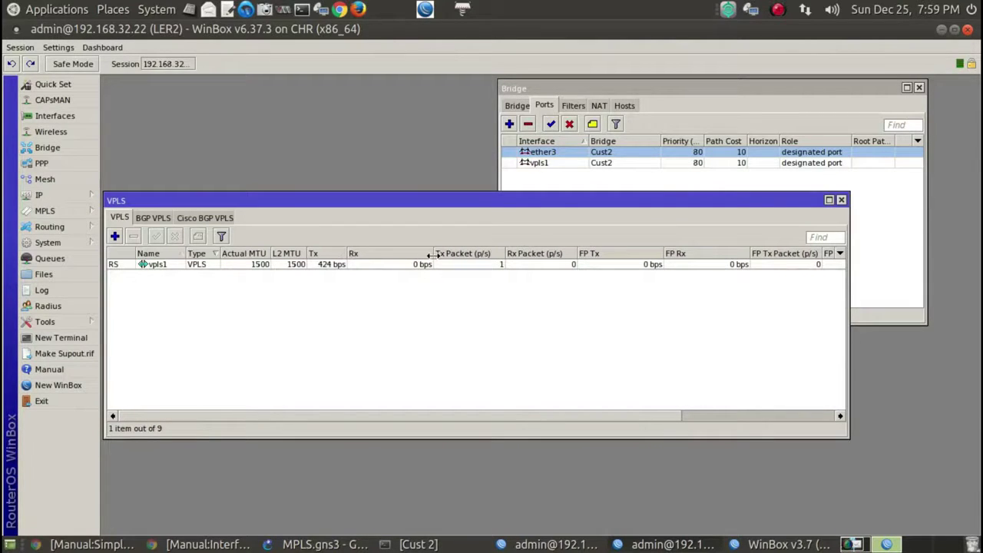
pyautogui.moveTo(434, 254); pyautogui.dragTo(387, 261)
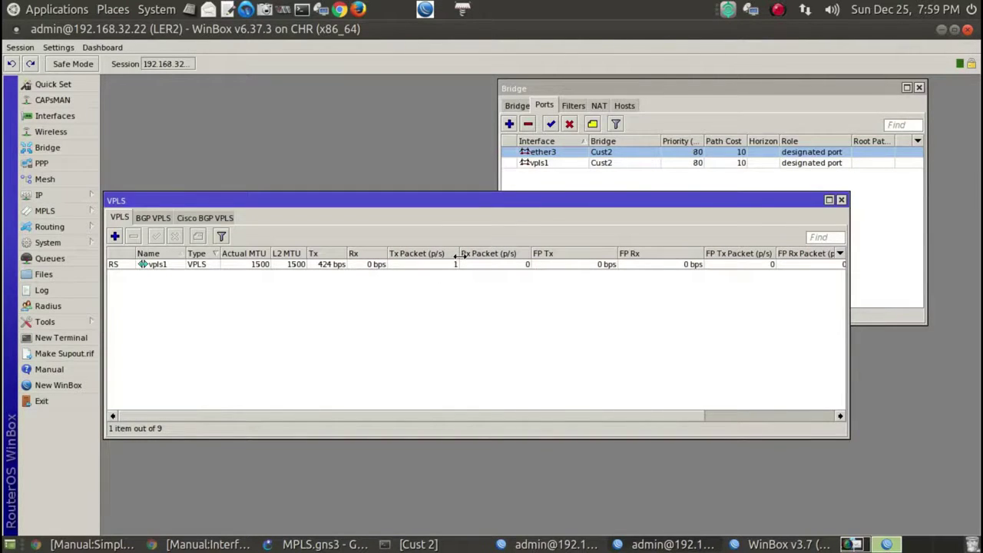
pyautogui.moveTo(459, 261)
pyautogui.mouseDown()
pyautogui.moveTo(492, 262)
pyautogui.moveTo(454, 254)
pyautogui.mouseUp()
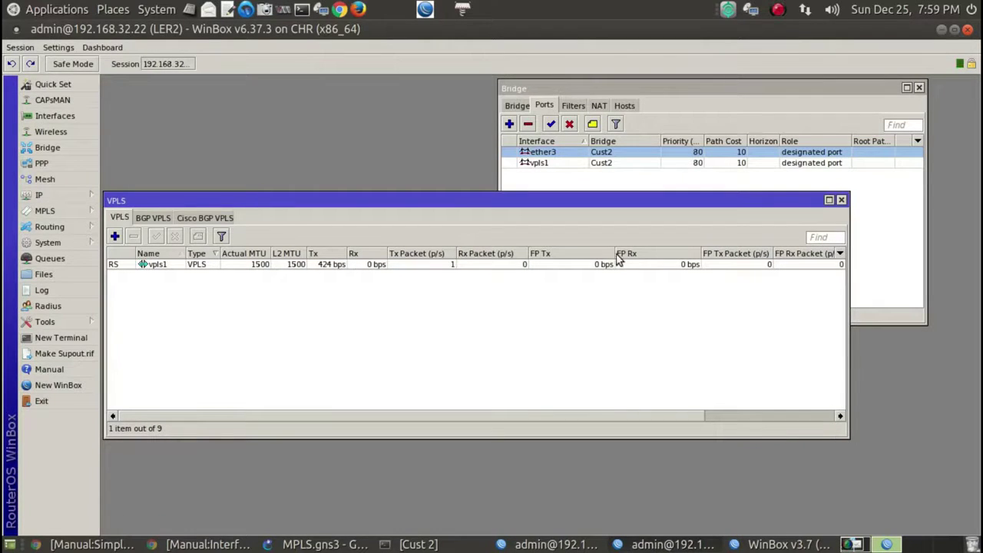
pyautogui.moveTo(615, 254); pyautogui.dragTo(554, 254)
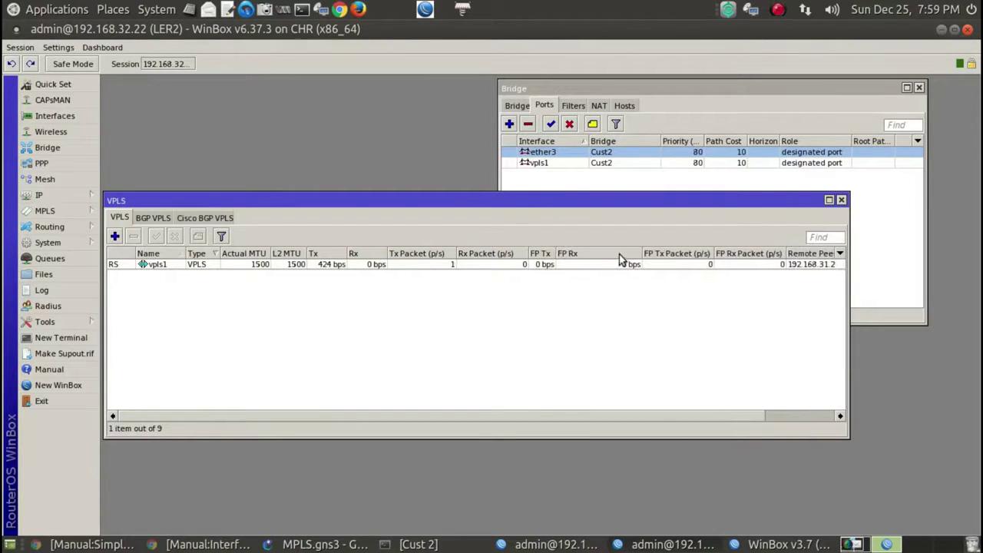
pyautogui.moveTo(642, 254); pyautogui.dragTo(582, 254)
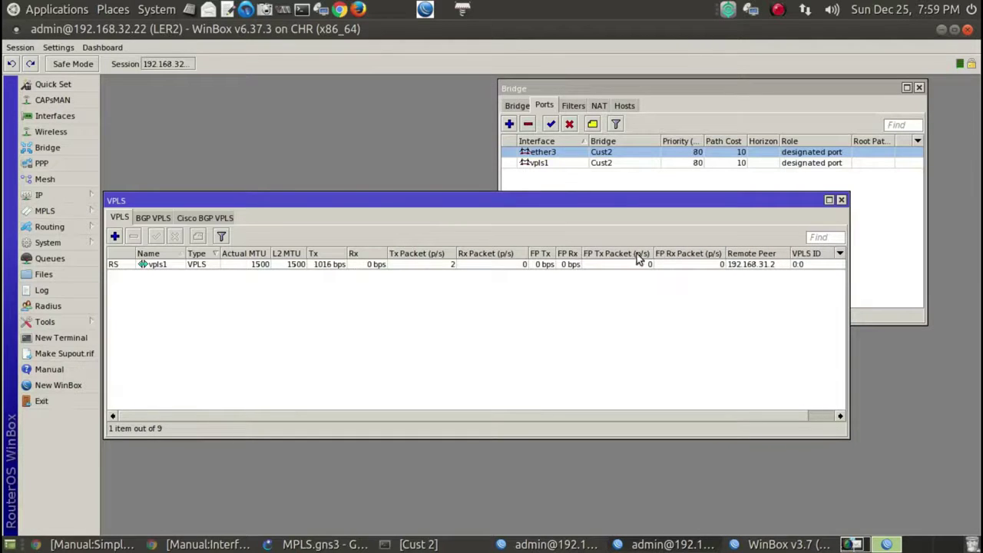
pyautogui.moveTo(653, 254); pyautogui.dragTo(604, 255)
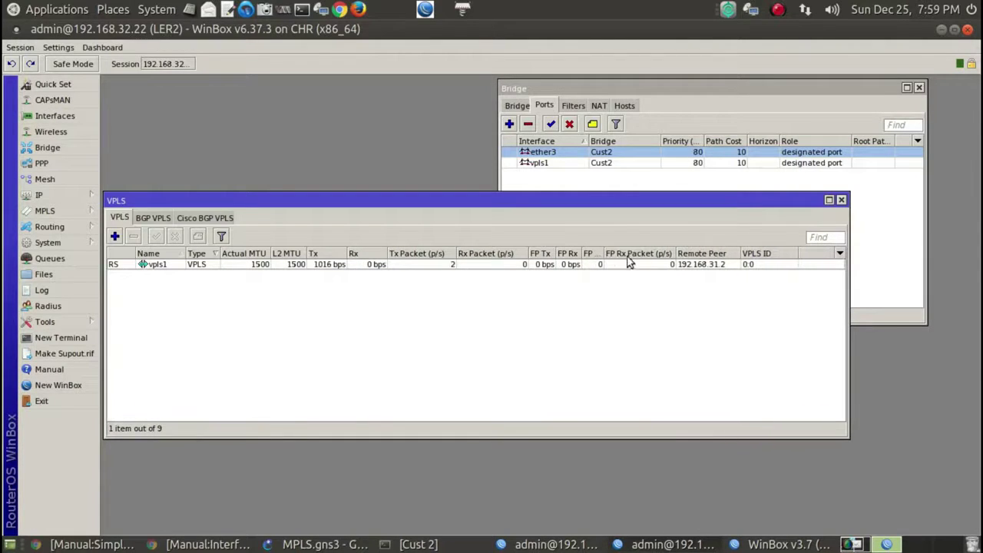
pyautogui.moveTo(677, 259); pyautogui.dragTo(611, 262)
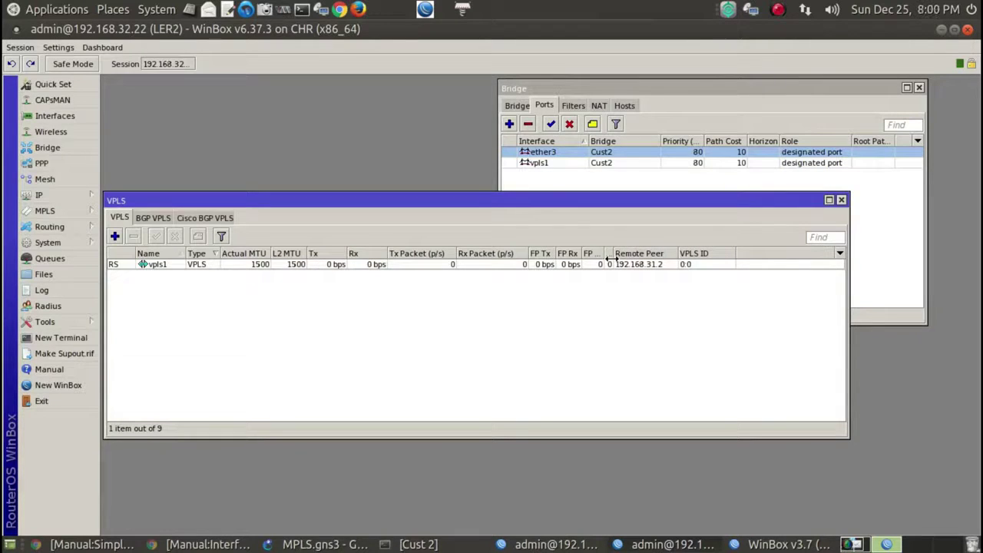
# Set the VPLS ID of LER2's vpls1 interface to 0:1 and apply the change
pyautogui.click(689, 266)
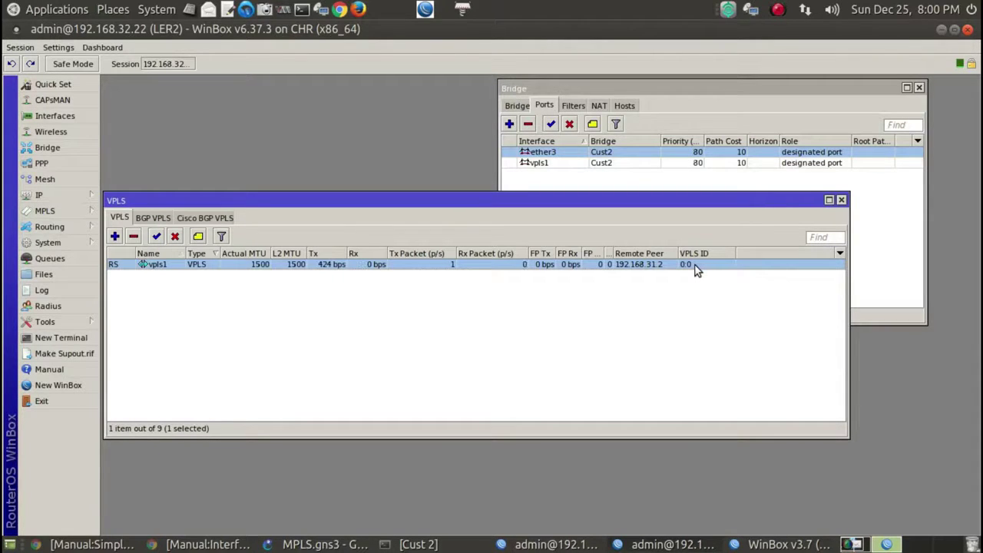
pyautogui.doubleClick(694, 264)
pyautogui.click(634, 330)
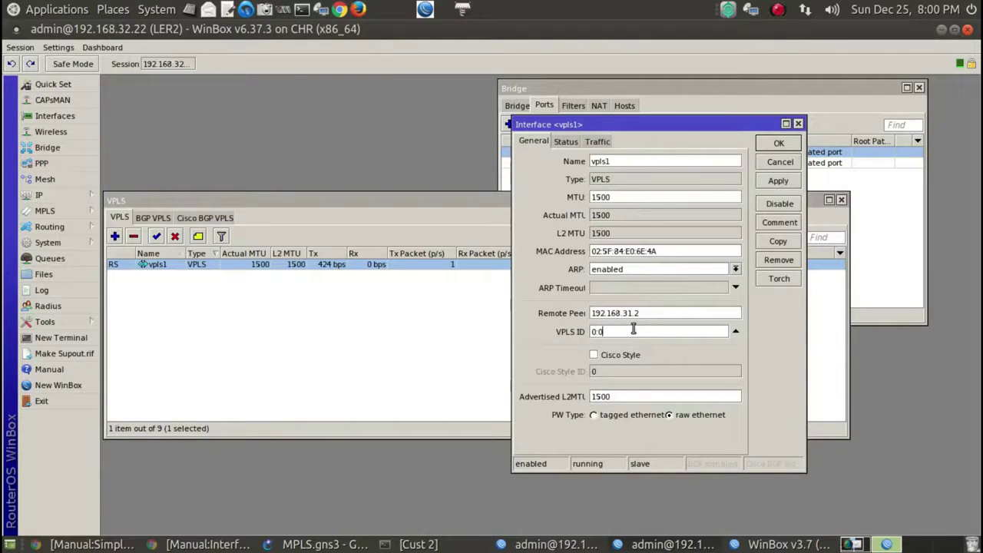
pyautogui.press('BackSpace')
pyautogui.press('BackSpace')
pyautogui.write(':1')
pyautogui.click(778, 181)
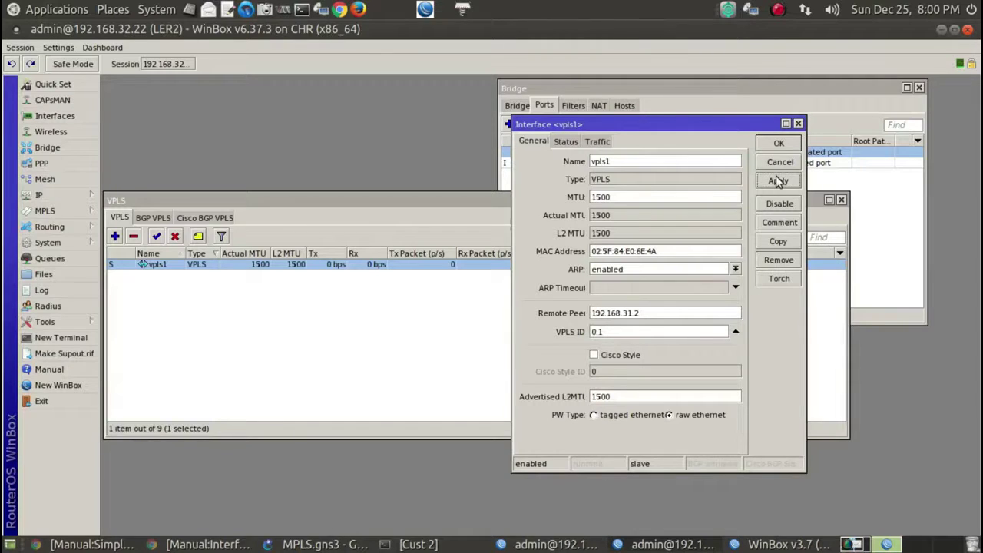
# Switch to the Cust 2 terminal and run the traceroute to 8.8.8.8 again to test the path with the changed VPLS ID
pyautogui.click(611, 331)
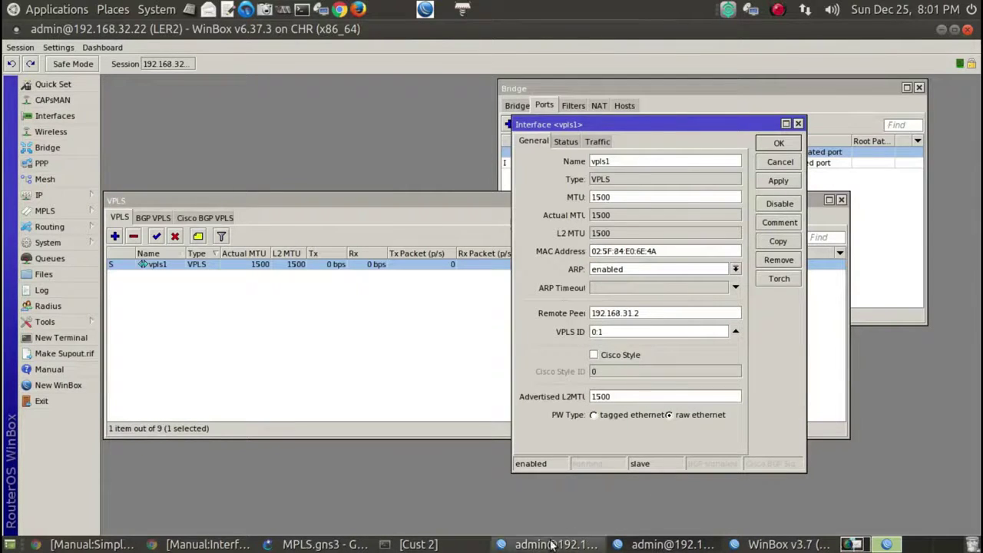
pyautogui.click(415, 544)
pyautogui.press('Up')
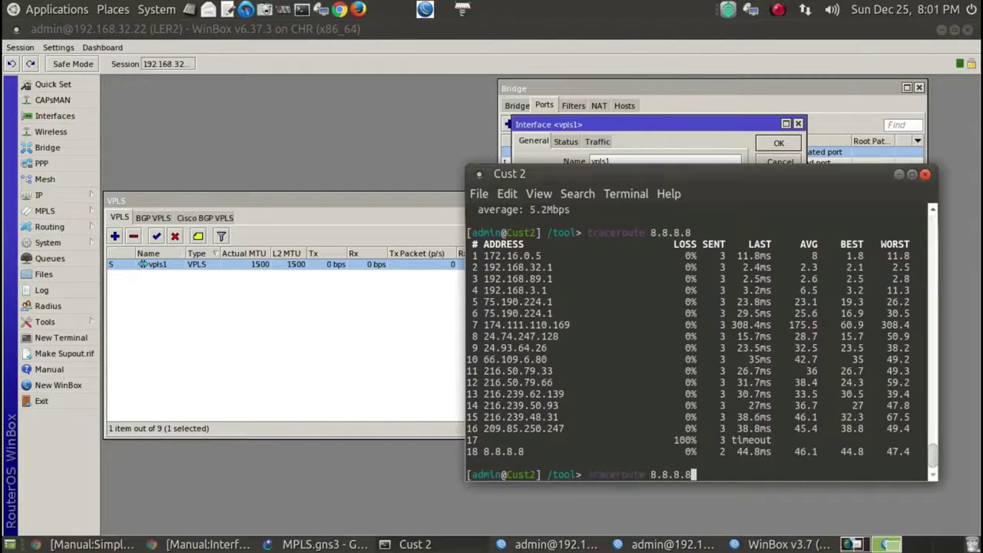
pyautogui.press('Return')
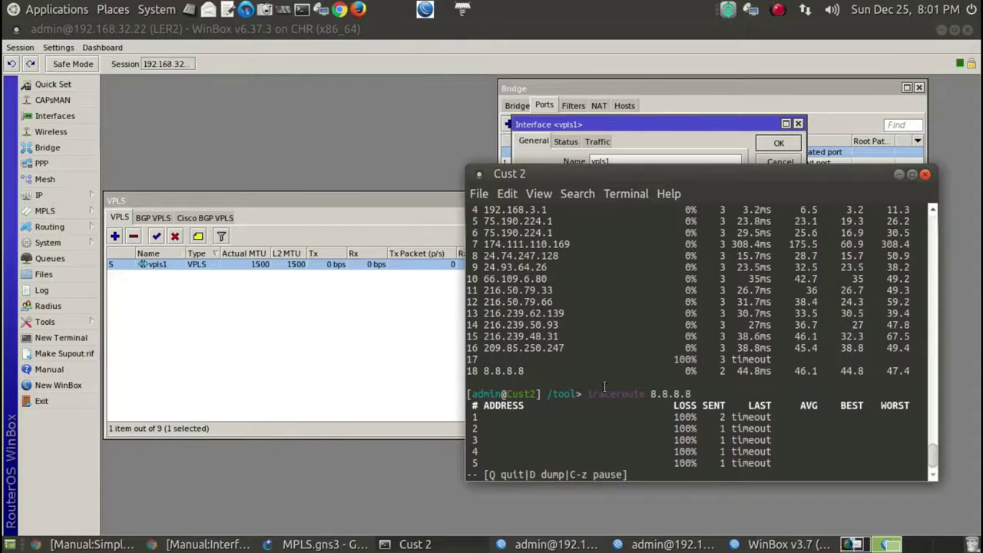
# Return to LER2's vpls1 settings, set the VPLS ID back to 0:0 and accept the change
pyautogui.click(642, 144)
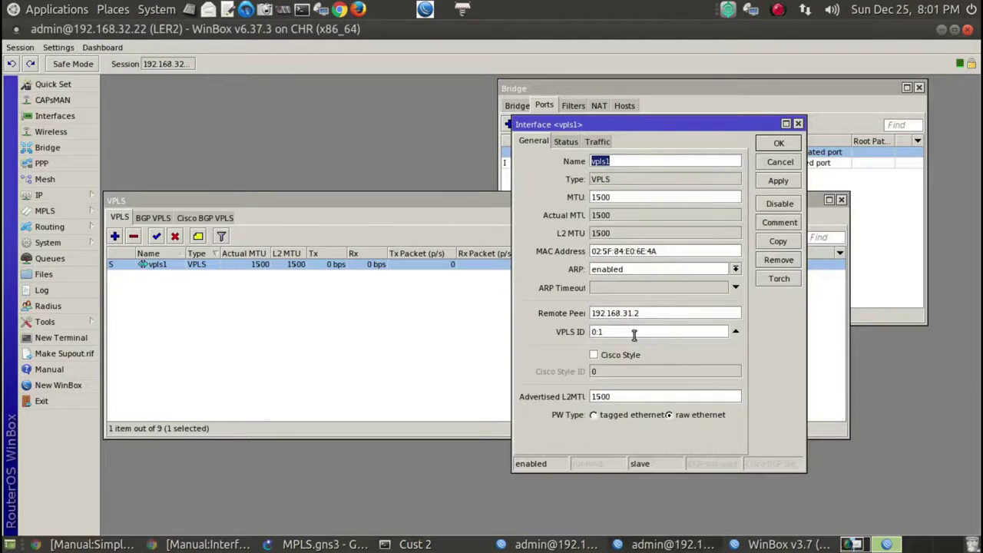
pyautogui.click(634, 331)
pyautogui.press('Return')
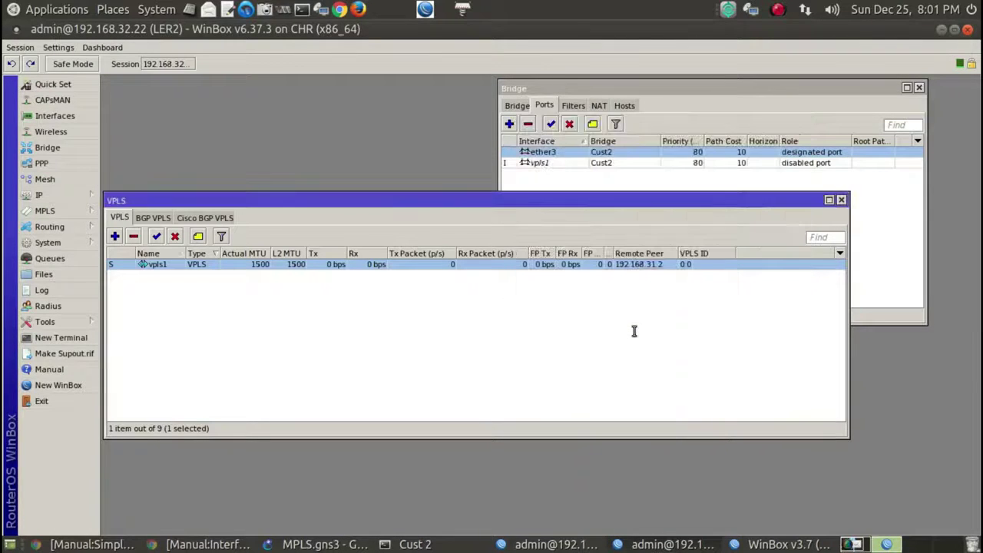
# Stop the running traceroute on Cust 2, trace 8.8.8.8 again, then quit it and close the terminal
pyautogui.click(484, 543)
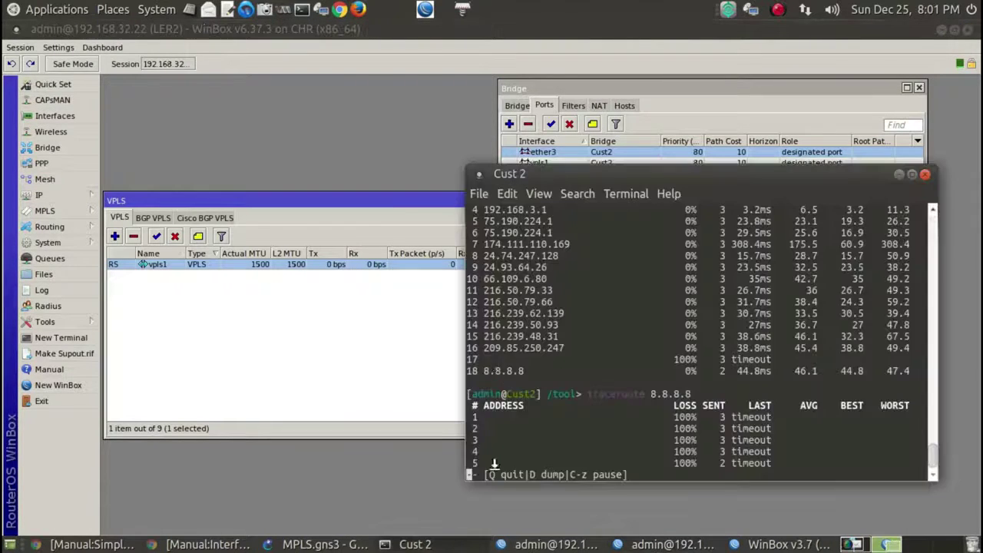
pyautogui.press('q')
pyautogui.press('Up')
pyautogui.press('Return')
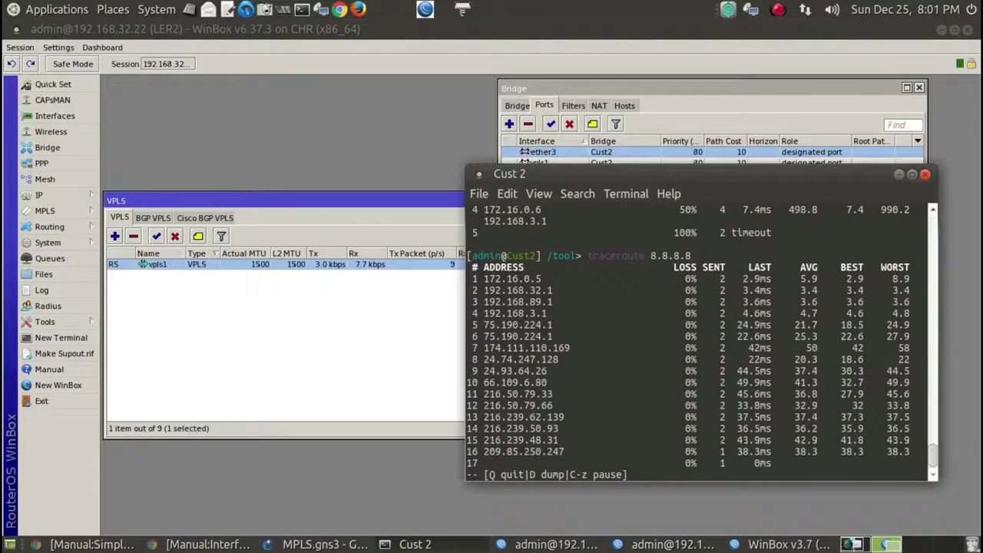
pyautogui.press('q')
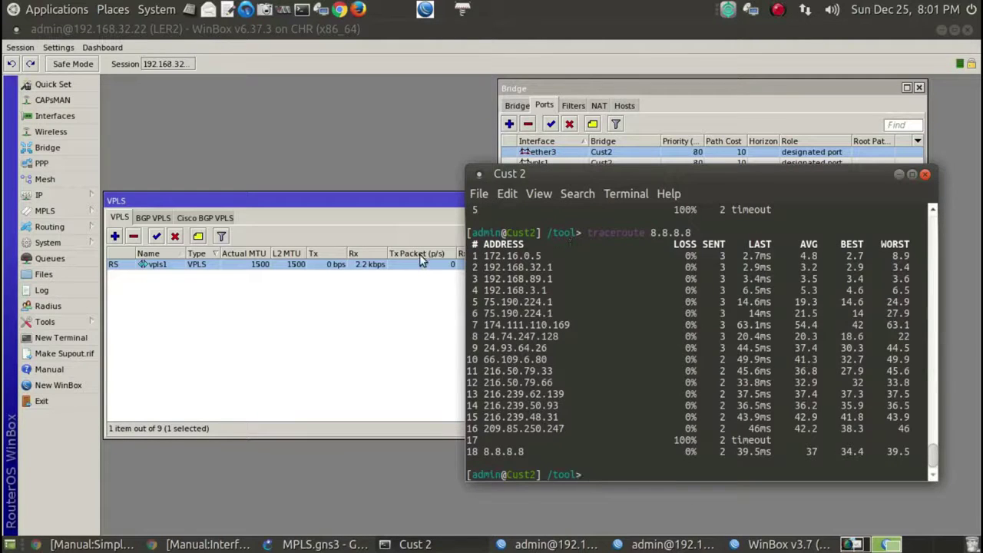
pyautogui.click(925, 174)
# Review LER2's list of bridges and the ports assigned to the Cust2 bridge
pyautogui.click(685, 326)
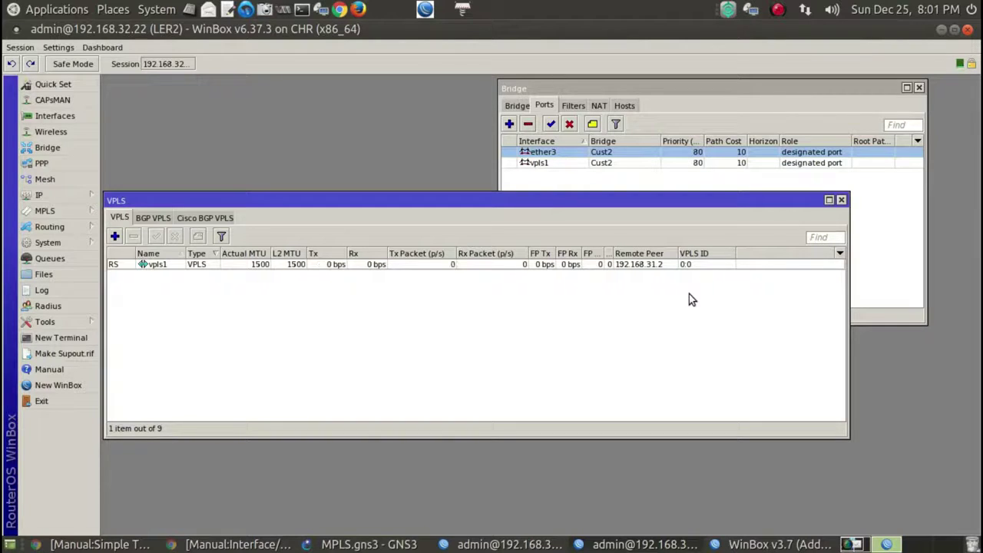
pyautogui.click(900, 226)
pyautogui.click(517, 105)
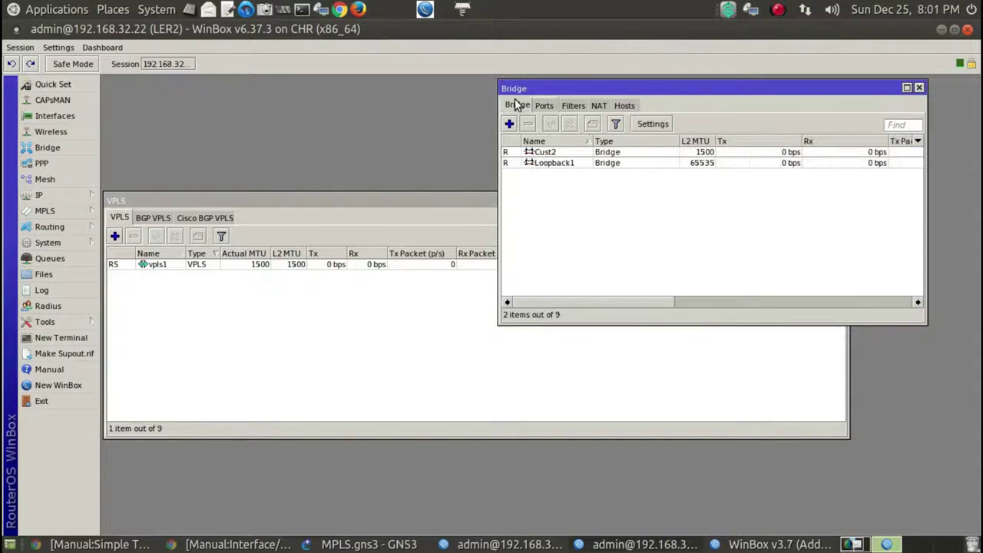
pyautogui.click(545, 105)
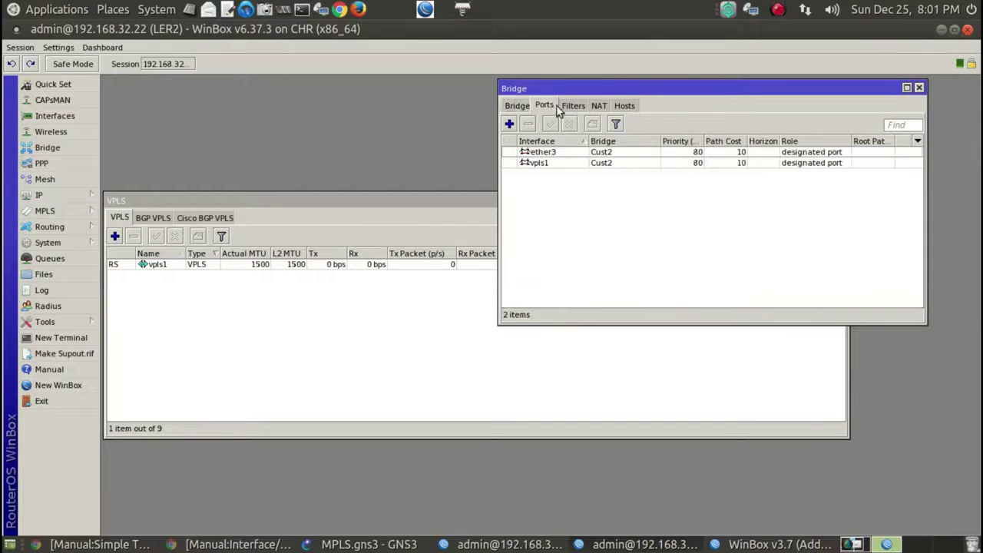